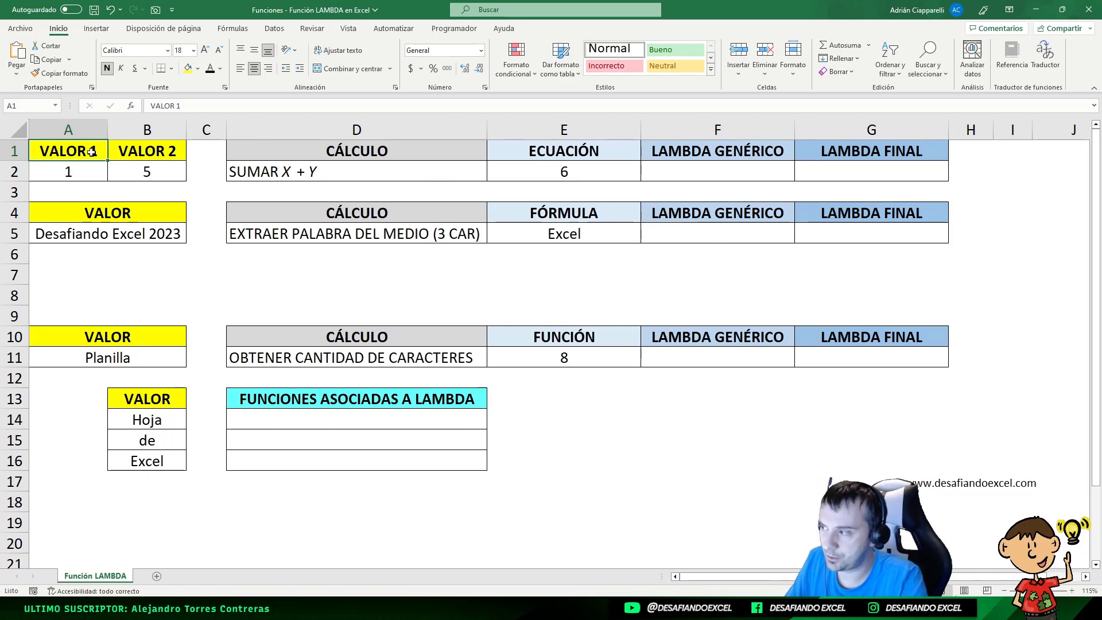
- Point out the inputs 1 in A2 and 5 in B2 and the SUMAR X + Y description
click(54, 172)
click(160, 176)
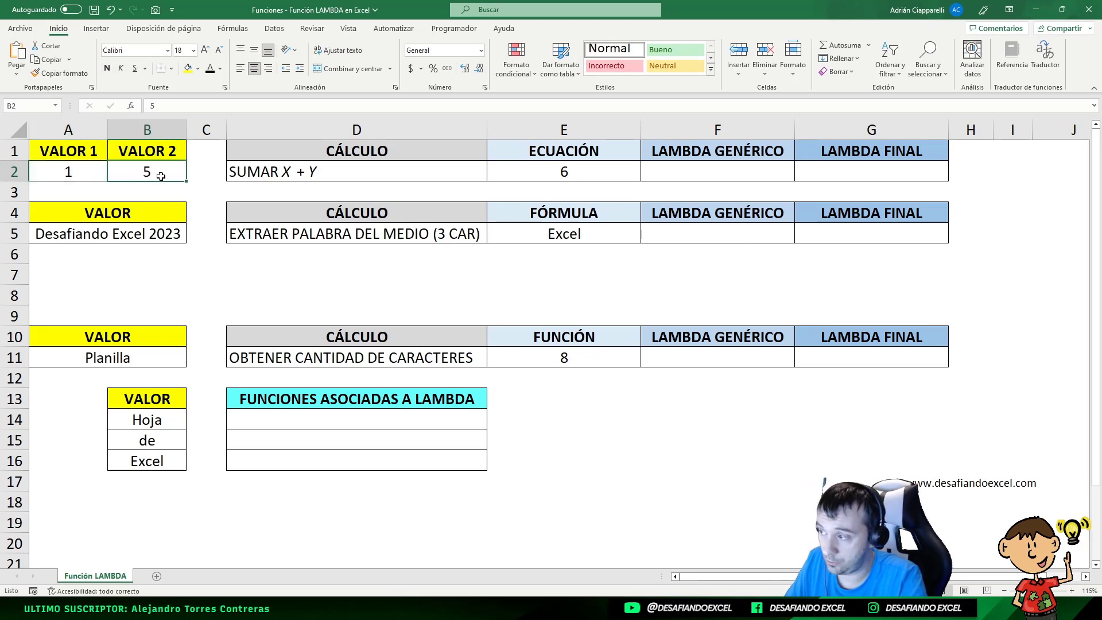
click(67, 171)
click(147, 172)
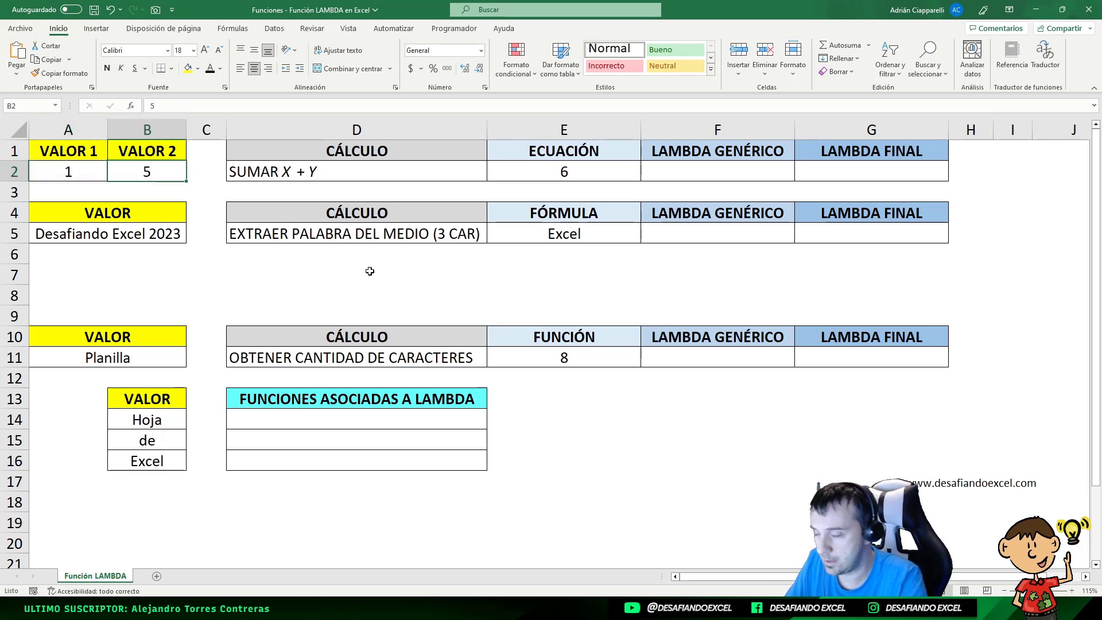
click(322, 171)
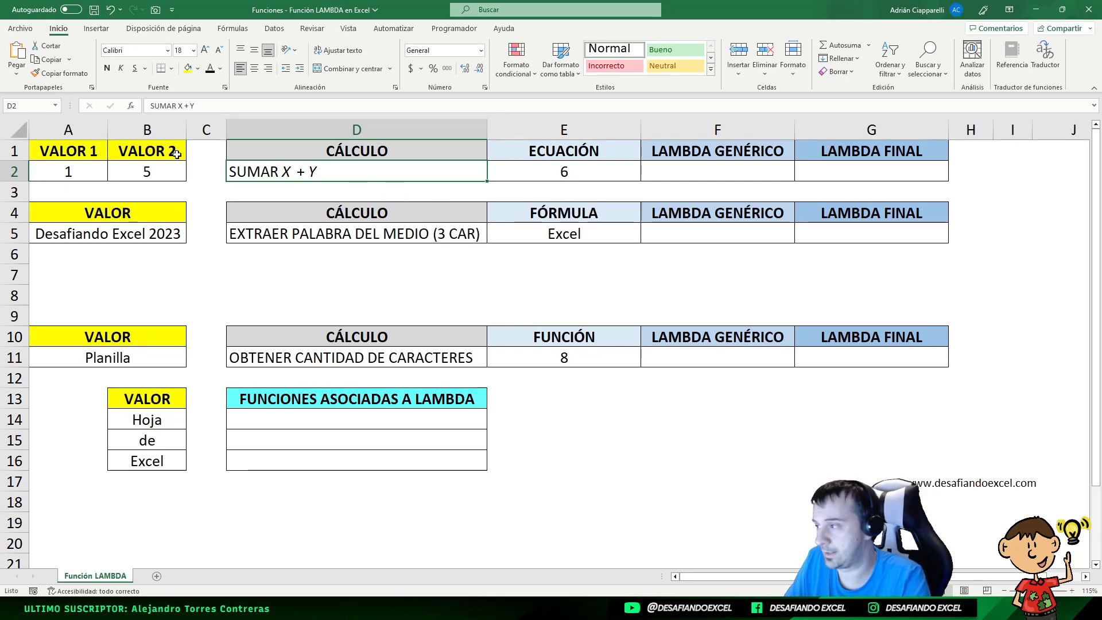
click(86, 169)
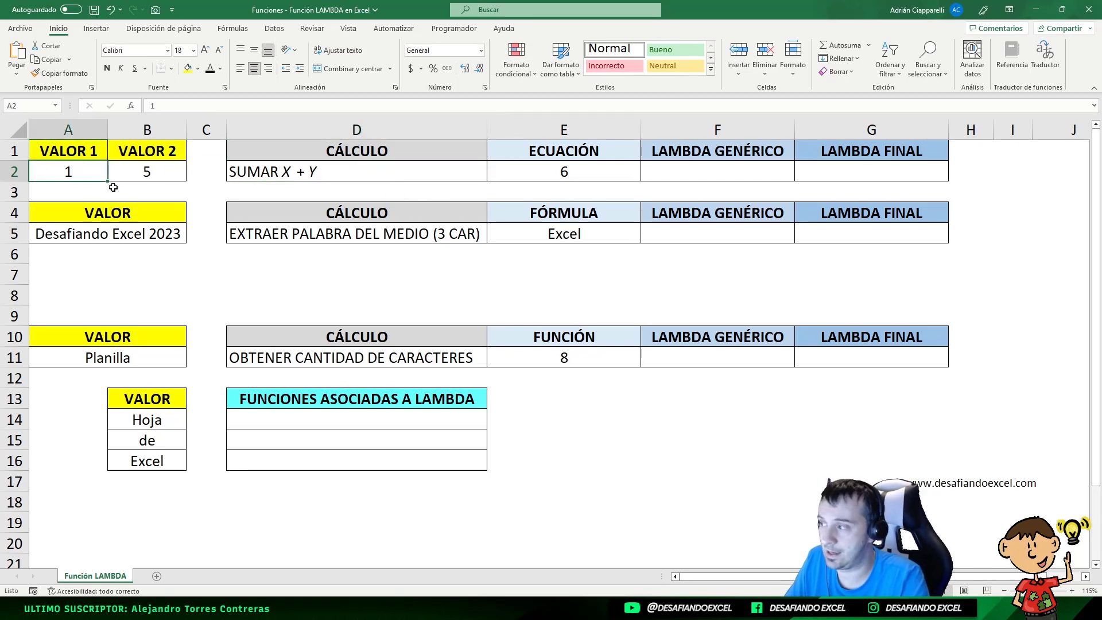
click(147, 174)
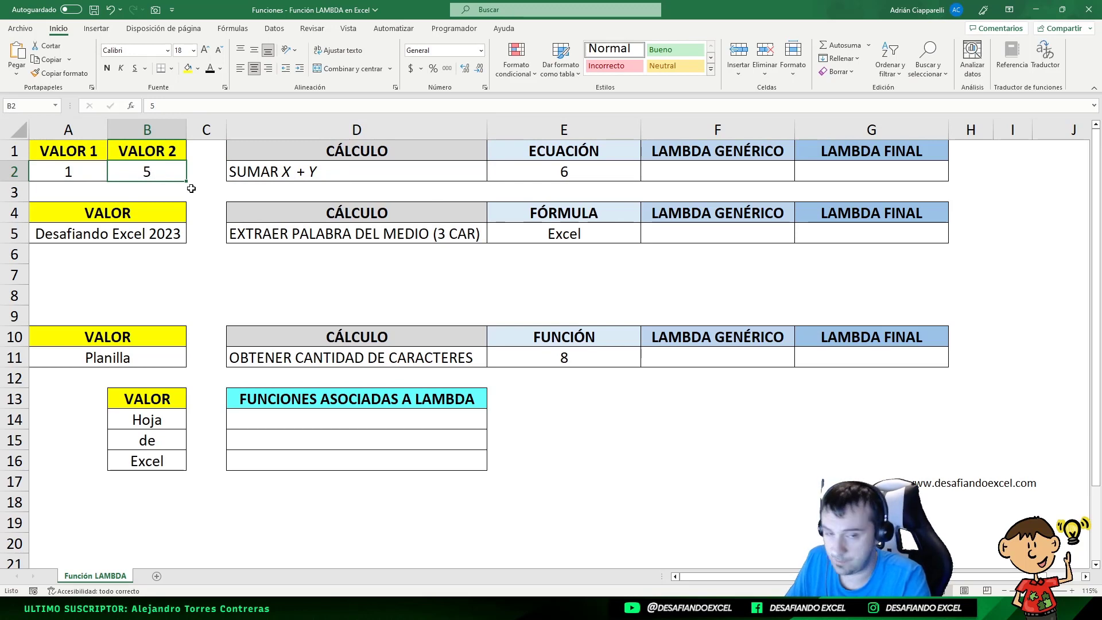
click(264, 172)
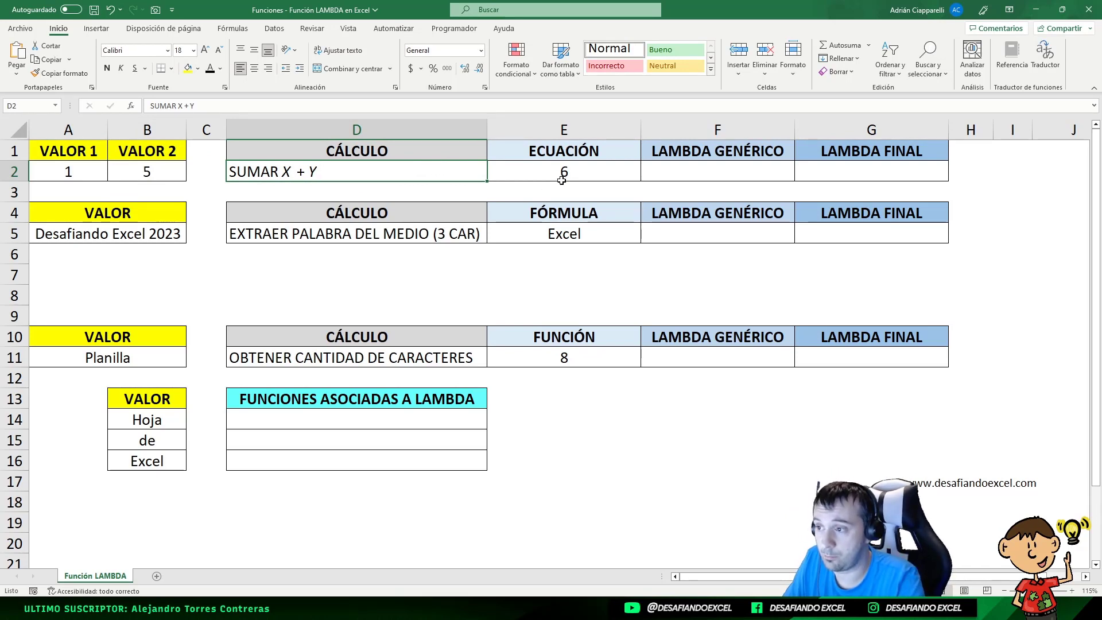
- Inspect E2's =A2+B2 formula, leaving its result 6 unchanged
double_click(543, 175)
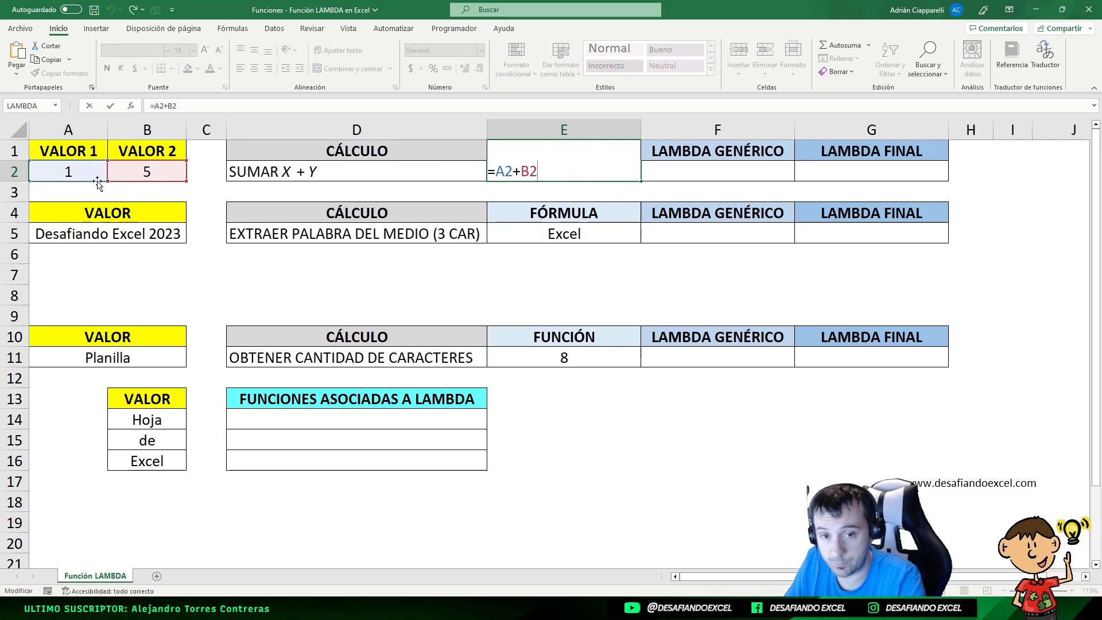
key(Return)
click(506, 166)
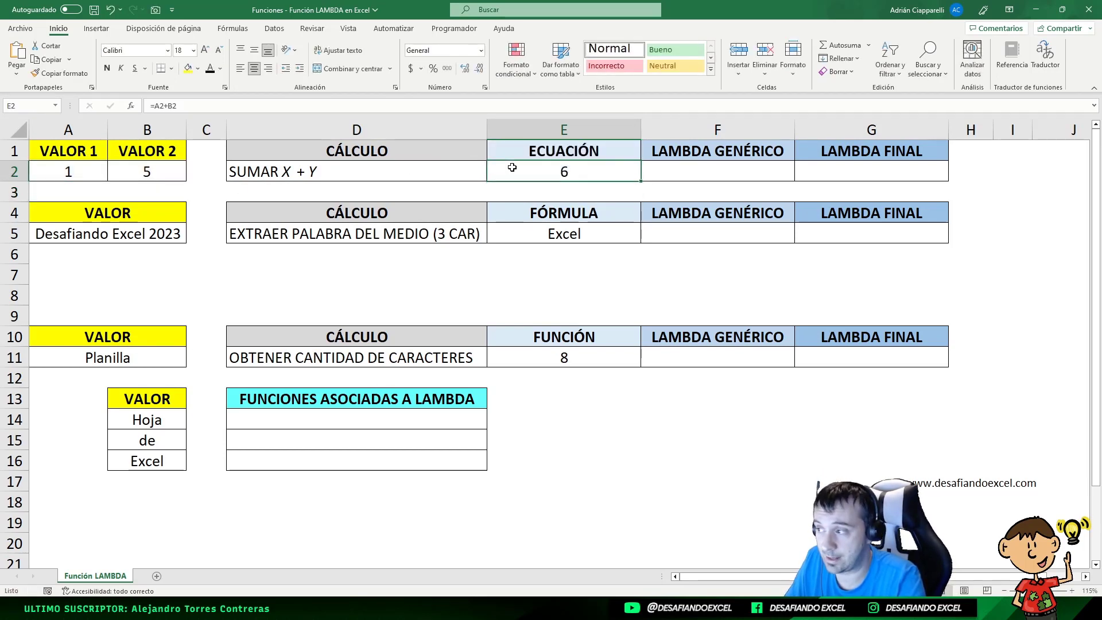
double_click(515, 174)
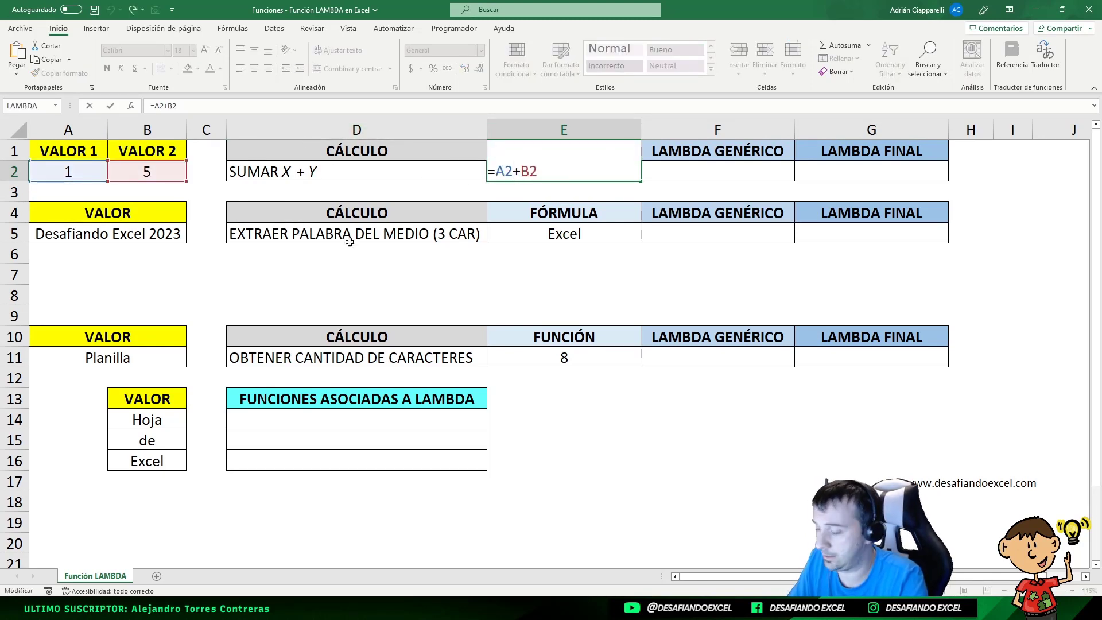
key(Escape)
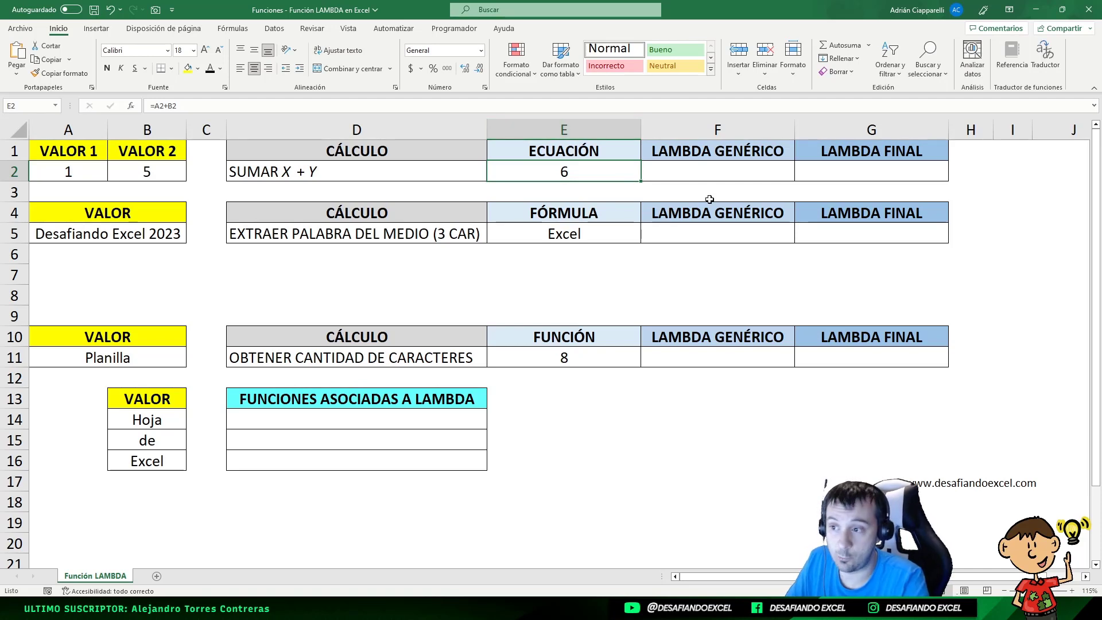
- Start typing =LAMBDA( in F2 under LAMBDA GENÉRICO
click(712, 165)
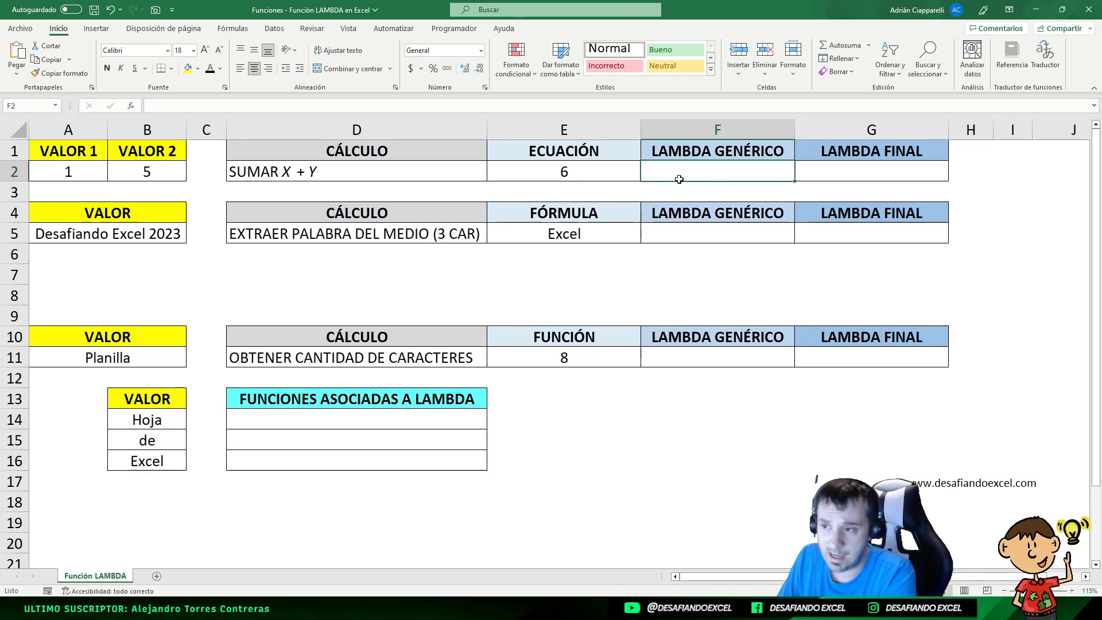
text(=)
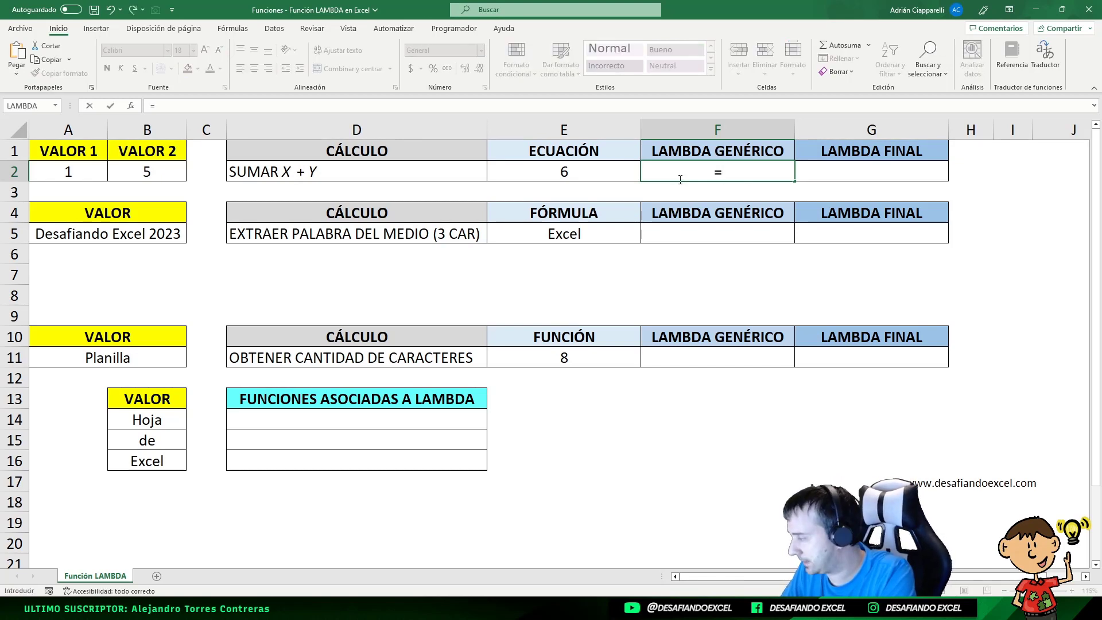
text(la)
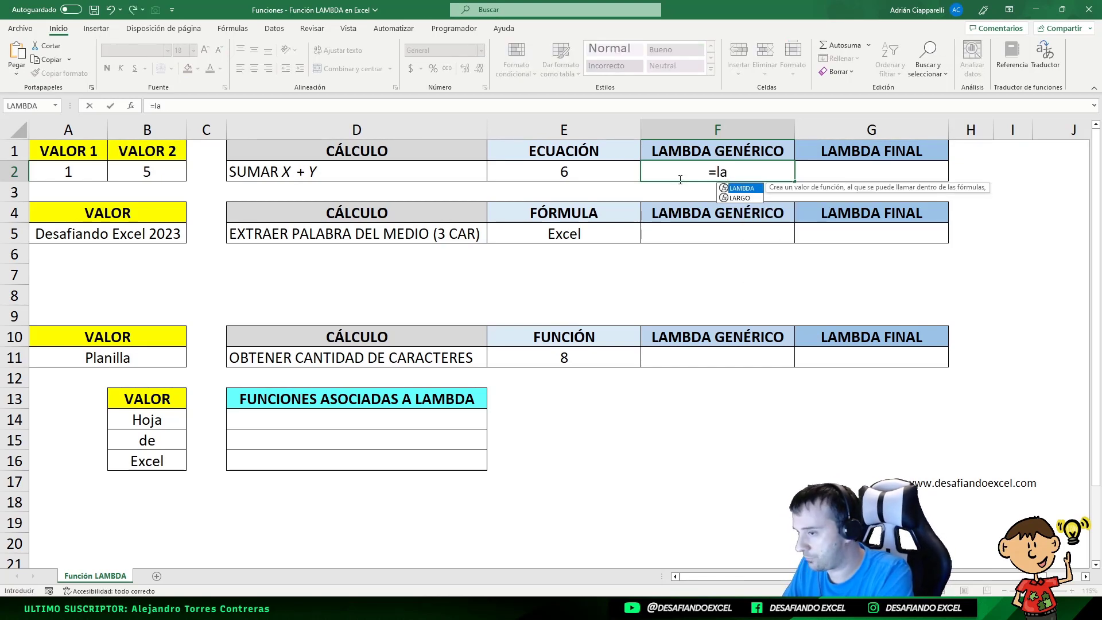
text(m)
key(BackSpace)
key(BackSpace)
key(BackSpace)
text(LAMB)
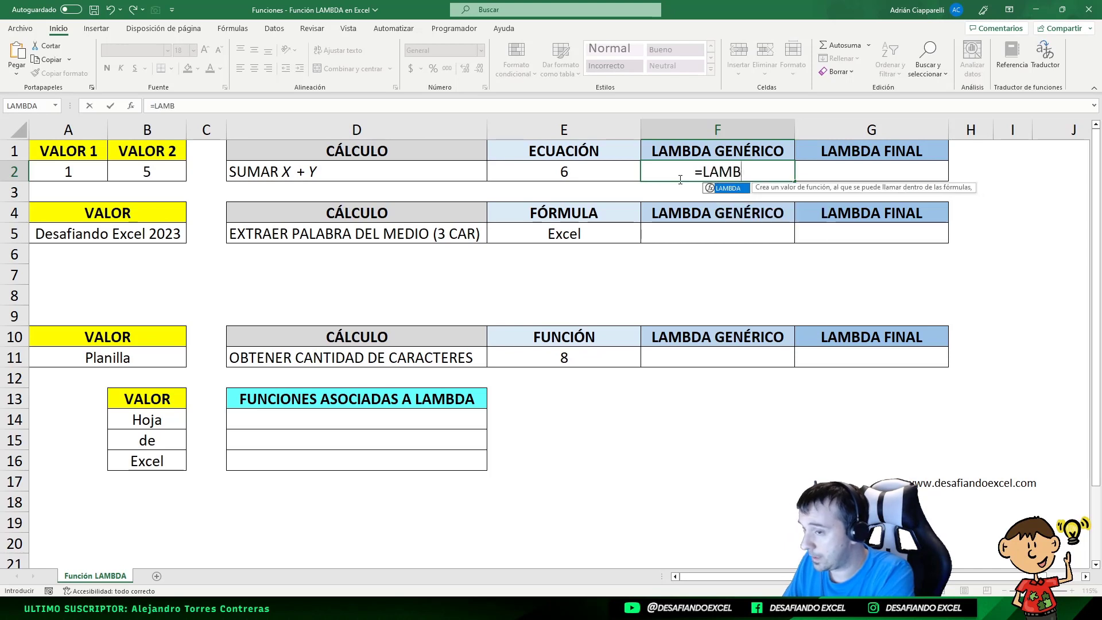
text(DA)
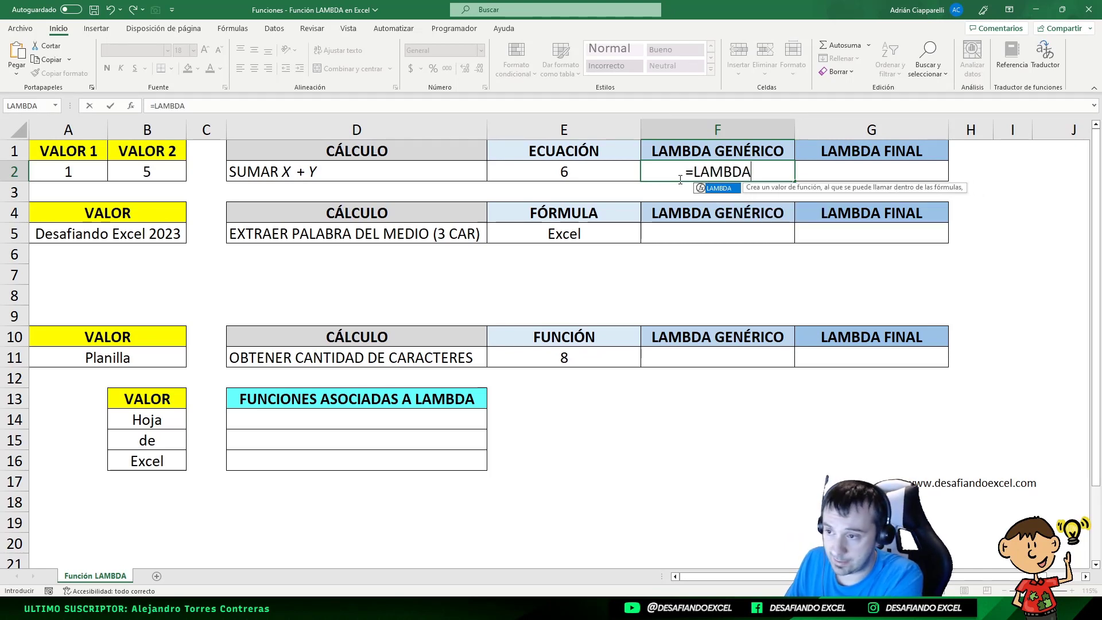
text(()
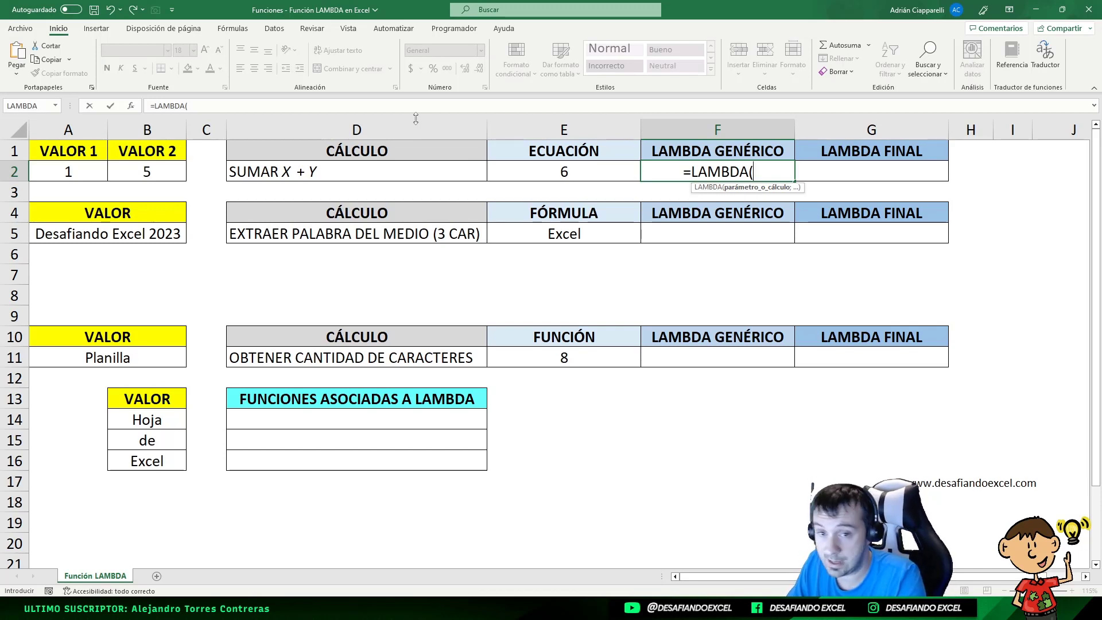
- Complete F2 as =LAMBDA(x;y;x+y) and commit it, showing #CALC!
text(x)
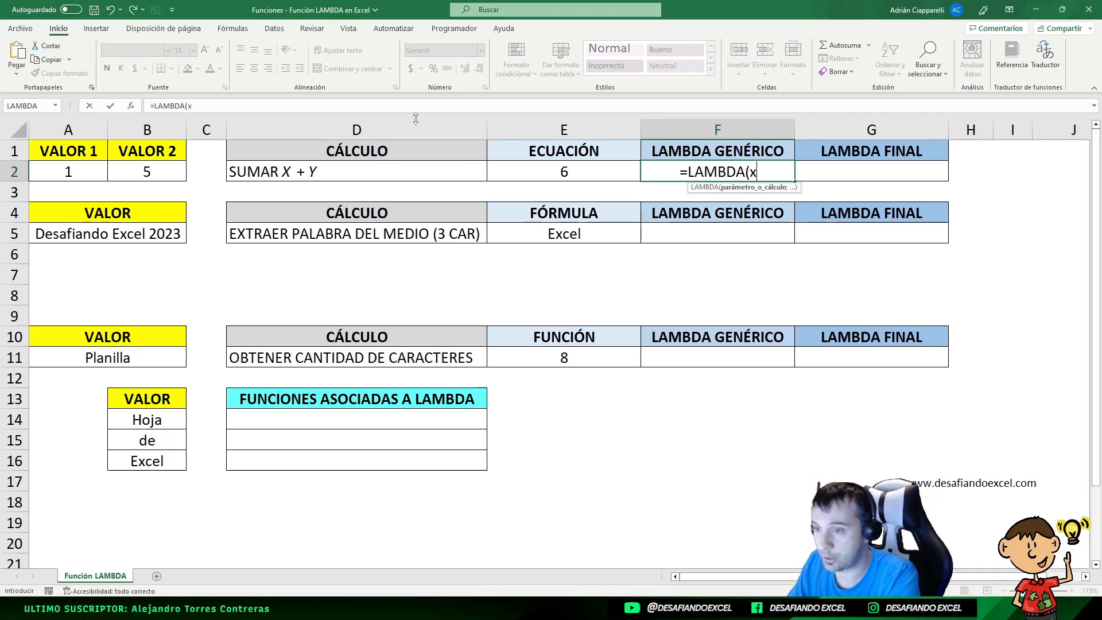
text(;)
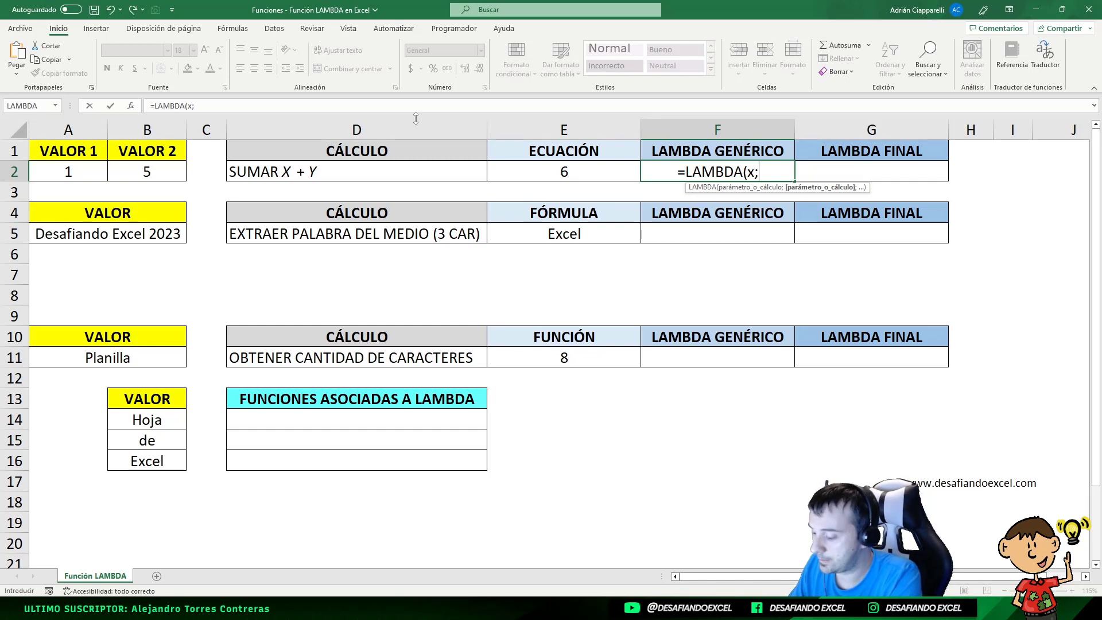
text(y;)
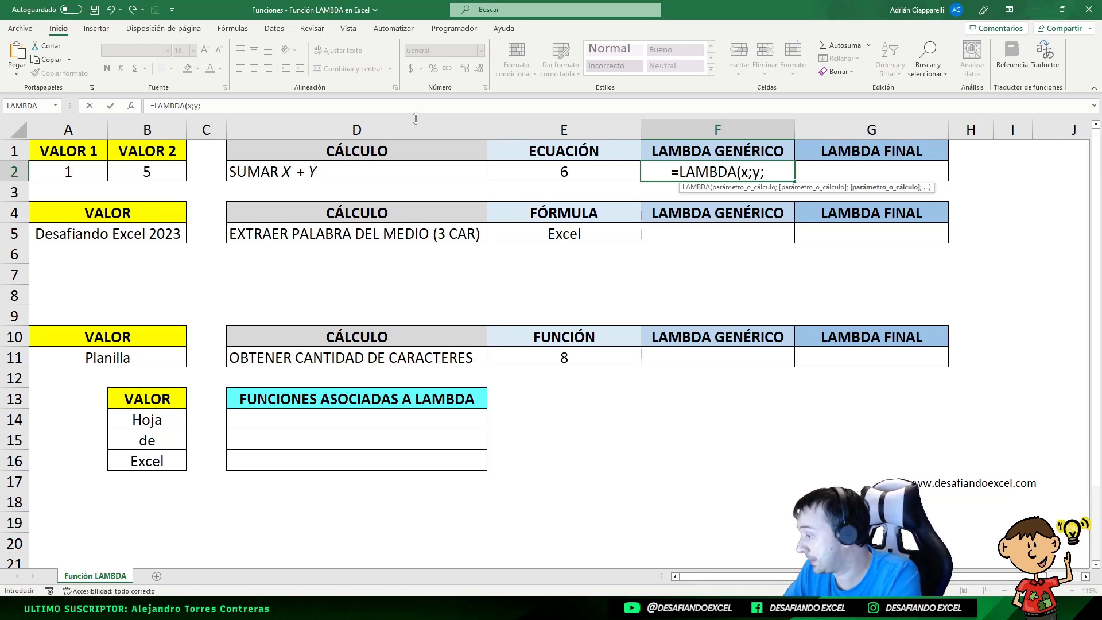
text(x)
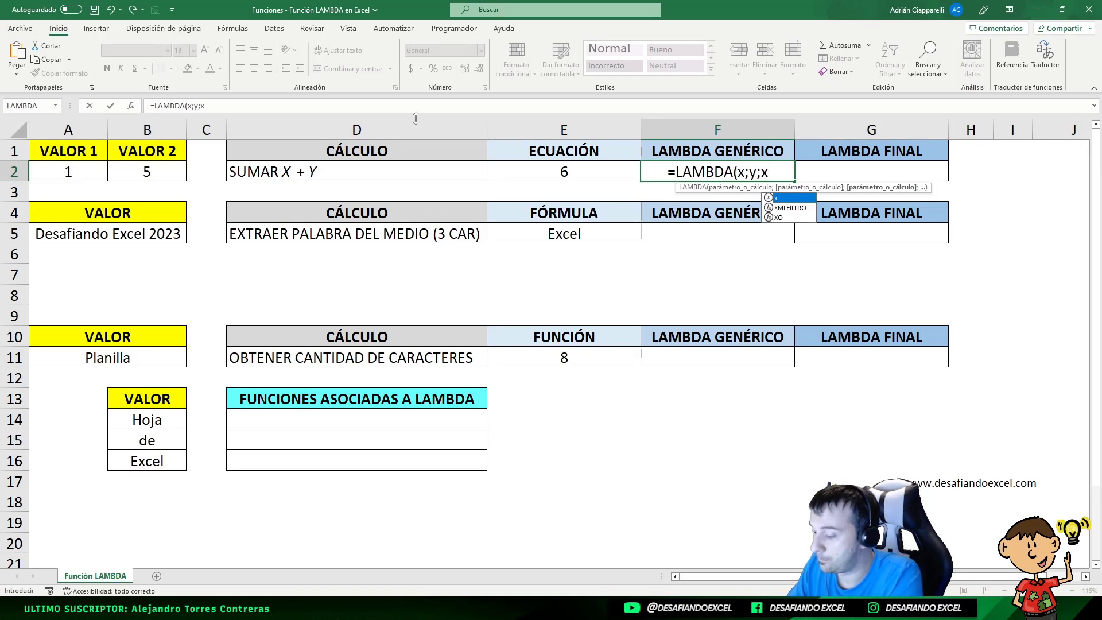
text(+y)
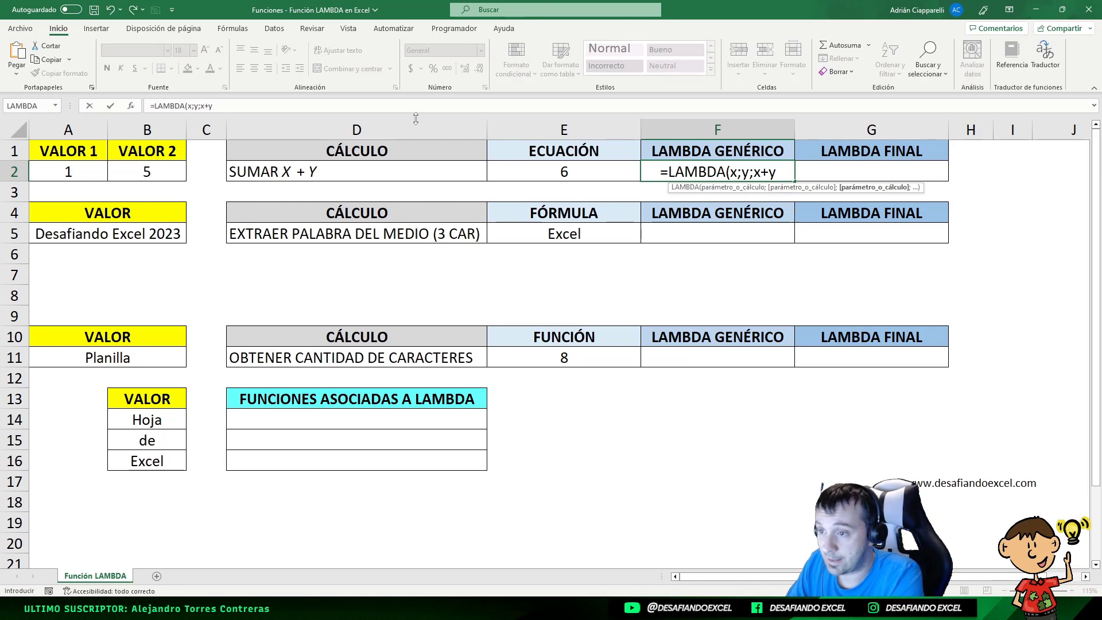
text())
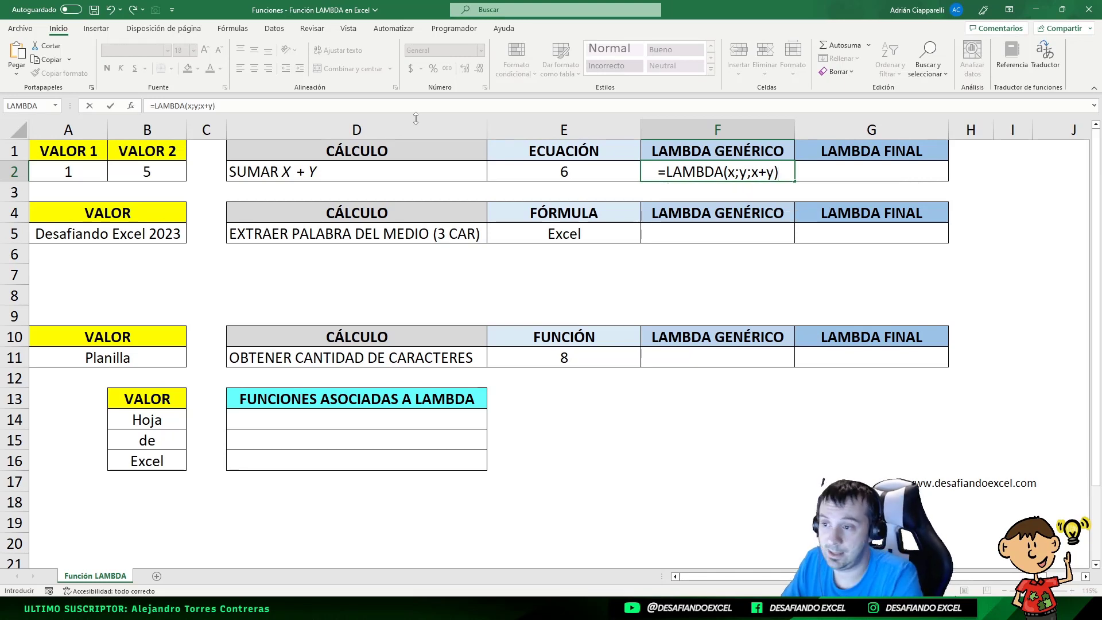
key(Return)
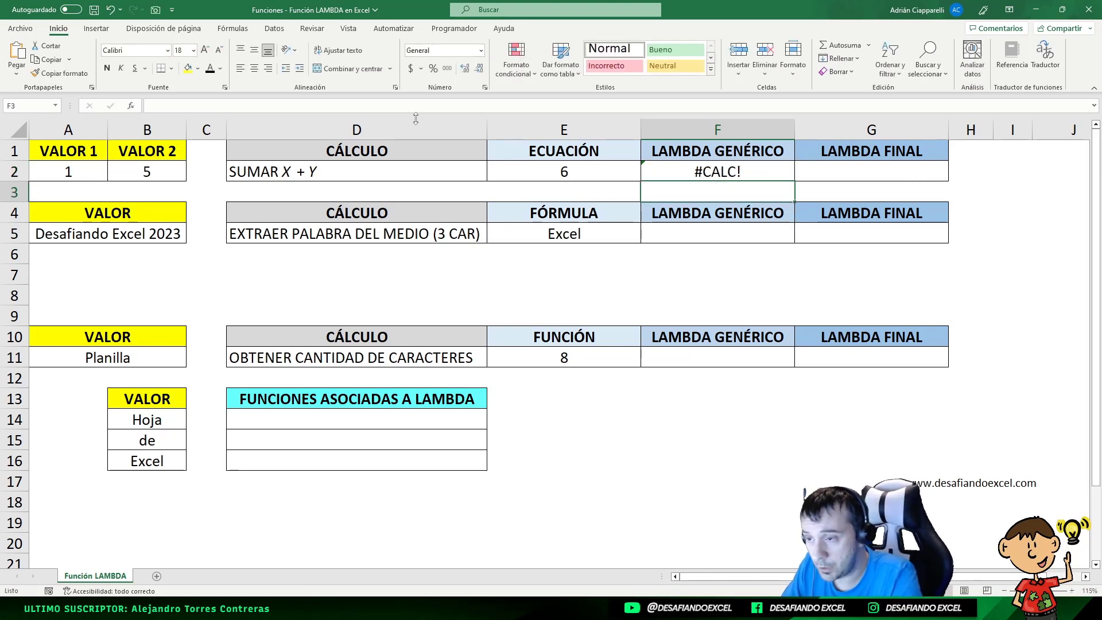
- Append (A2;B2) to F2's LAMBDA so it evaluates to 6
key(Up)
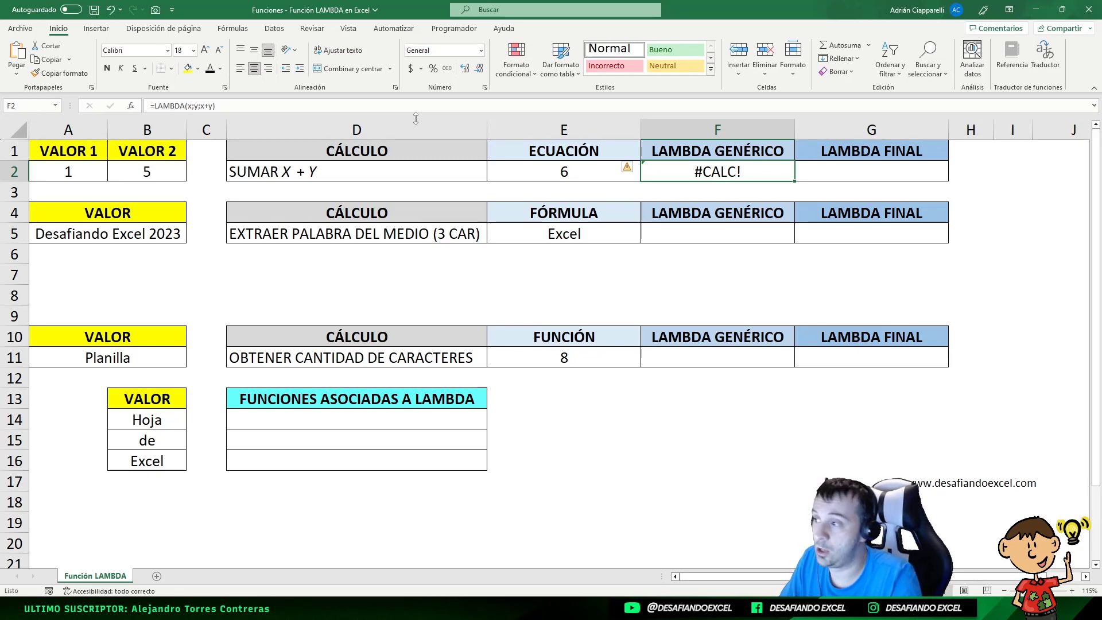
double_click(766, 175)
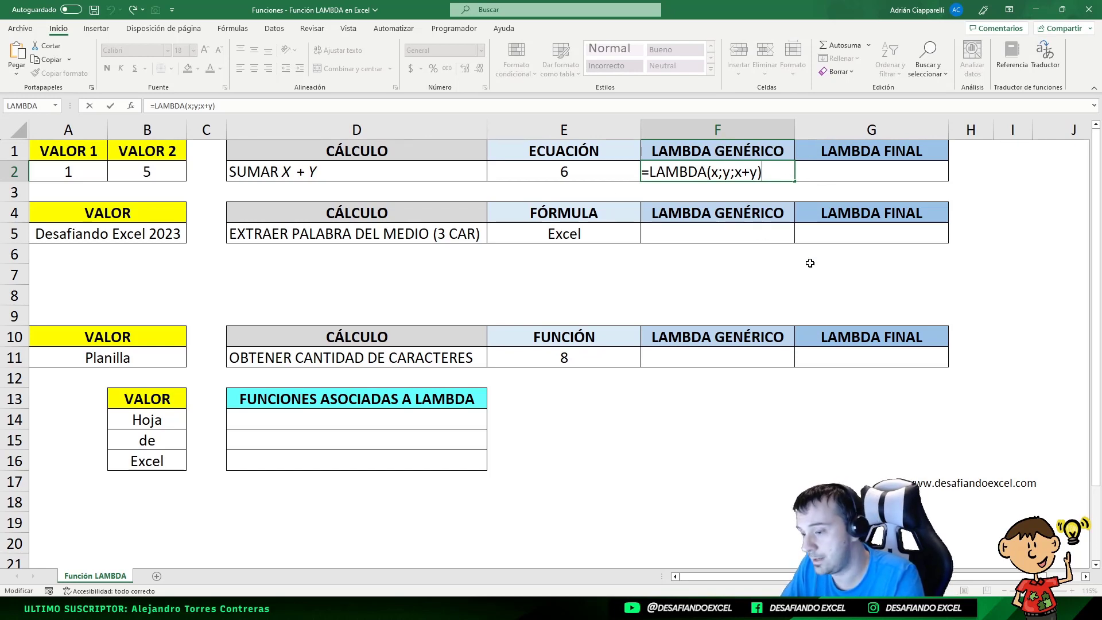
text(()
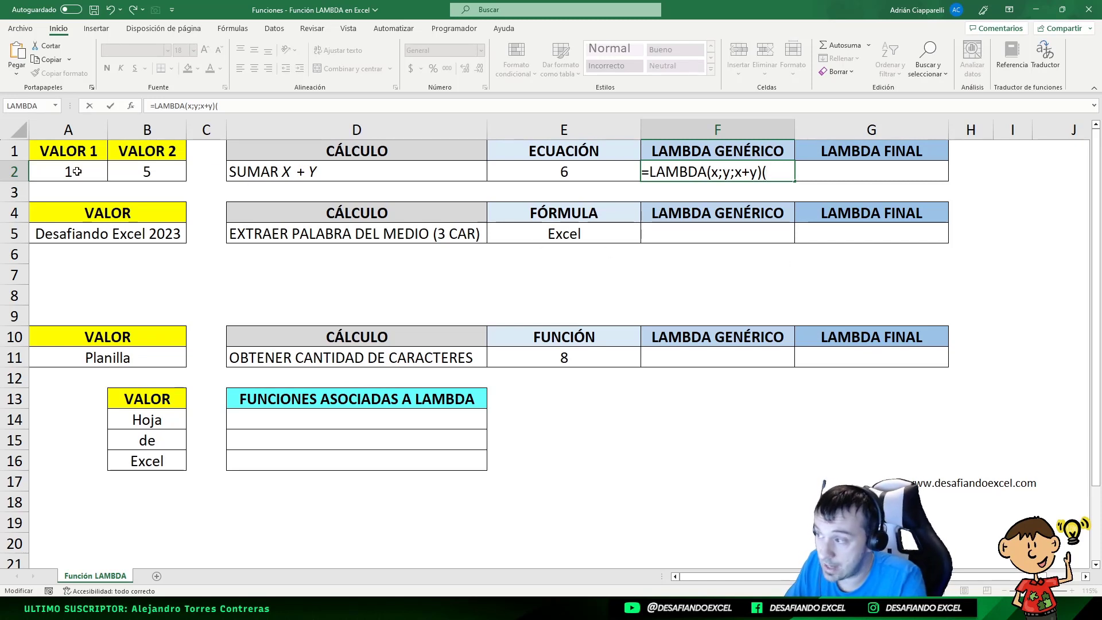
click(76, 171)
text(;)
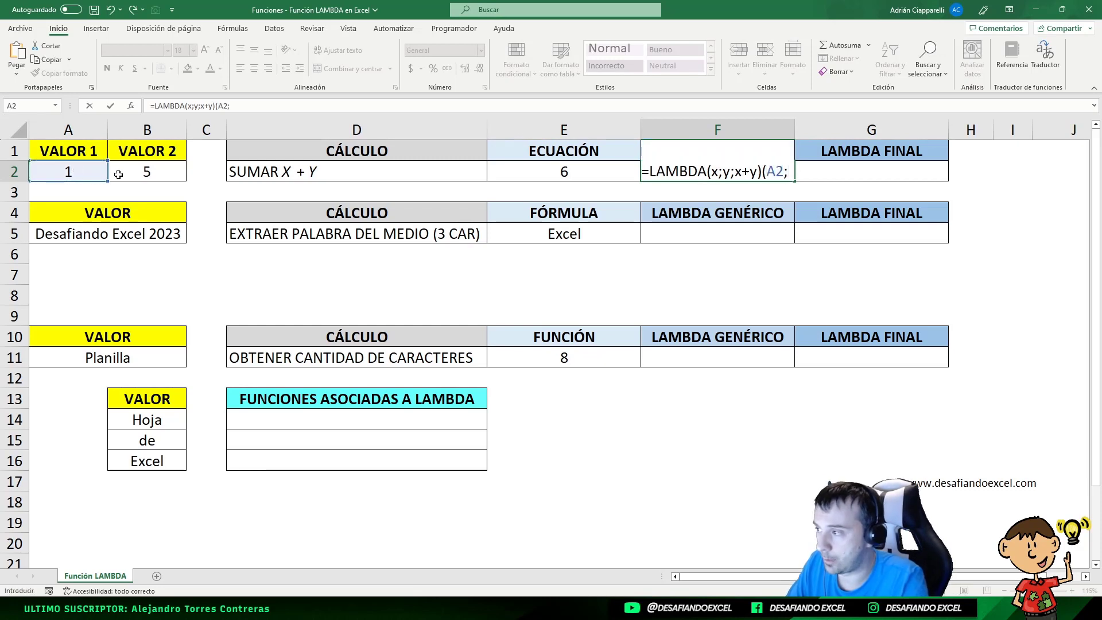
click(119, 175)
text())
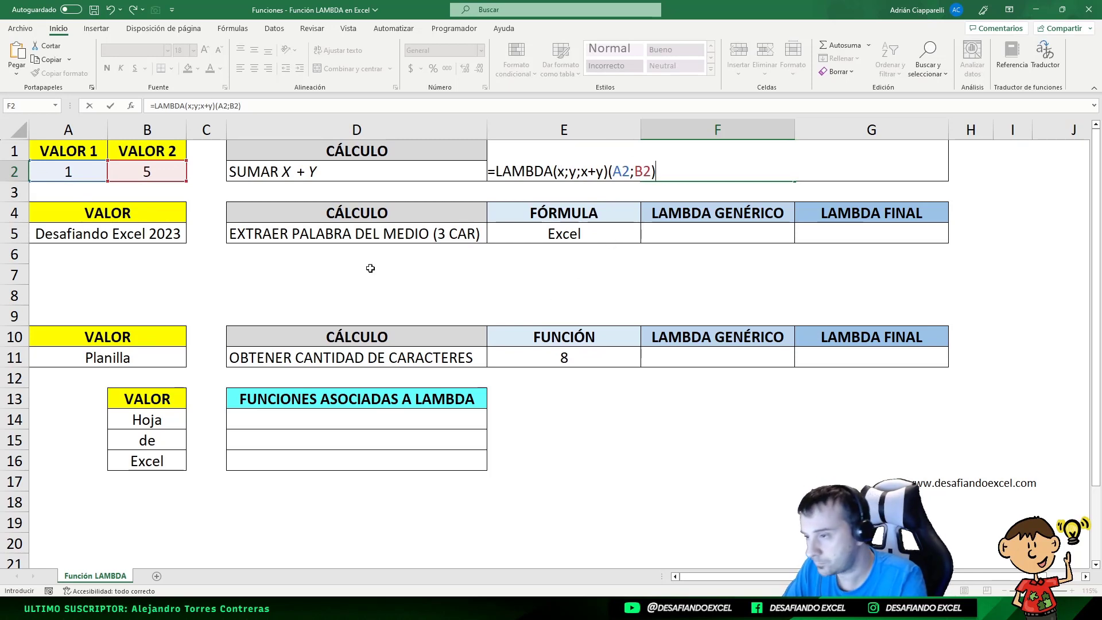
key(ctrl+Return)
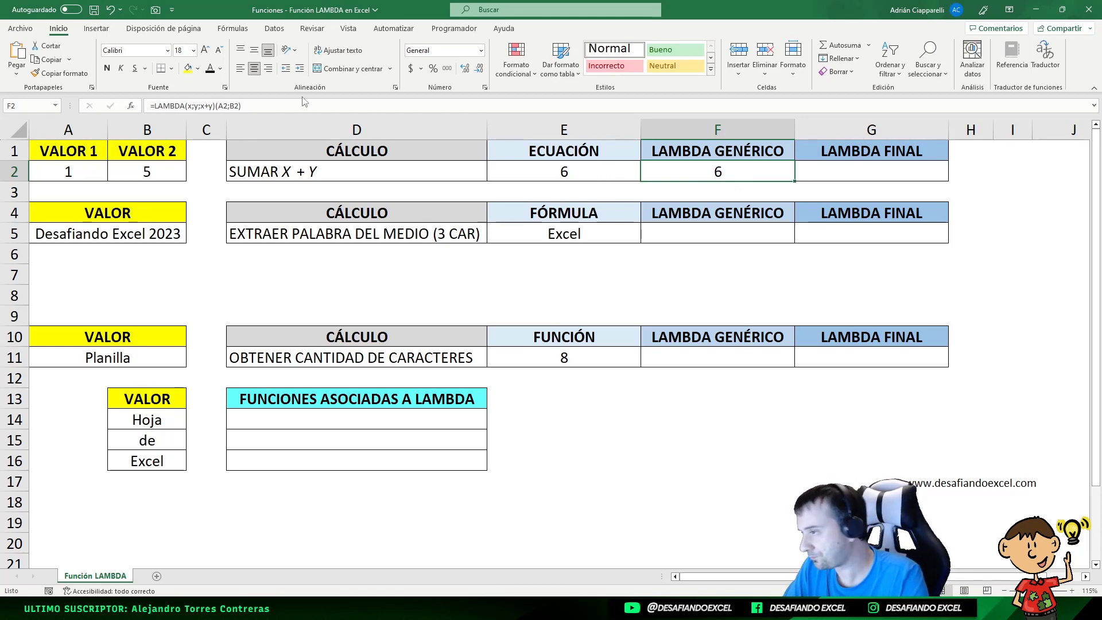
- Delete (A2;B2) from F2, leaving =LAMBDA(x;y;x+y)
double_click(685, 175)
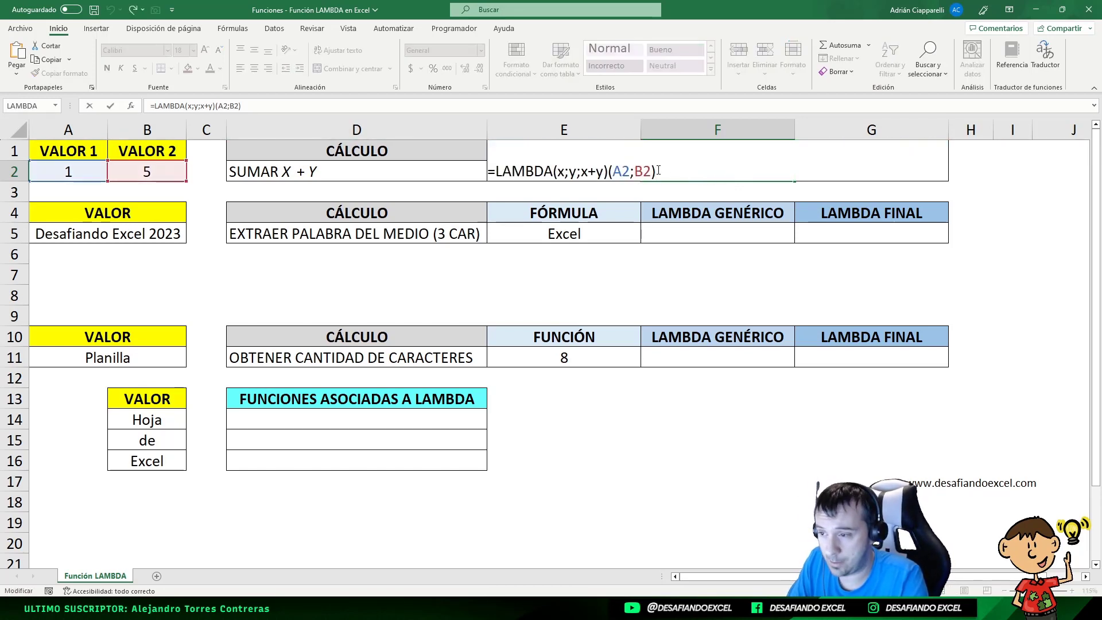
drag(659, 171, 607, 161)
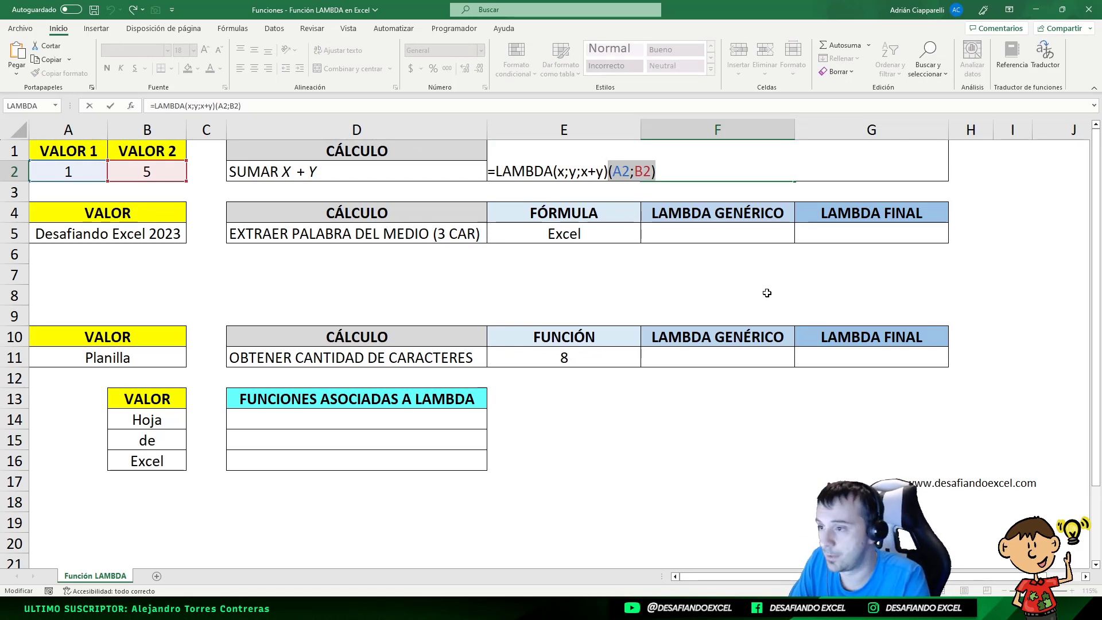
key(Delete)
key(Return)
- Choose Omitir error on F2's #CALC! warning
key(Up)
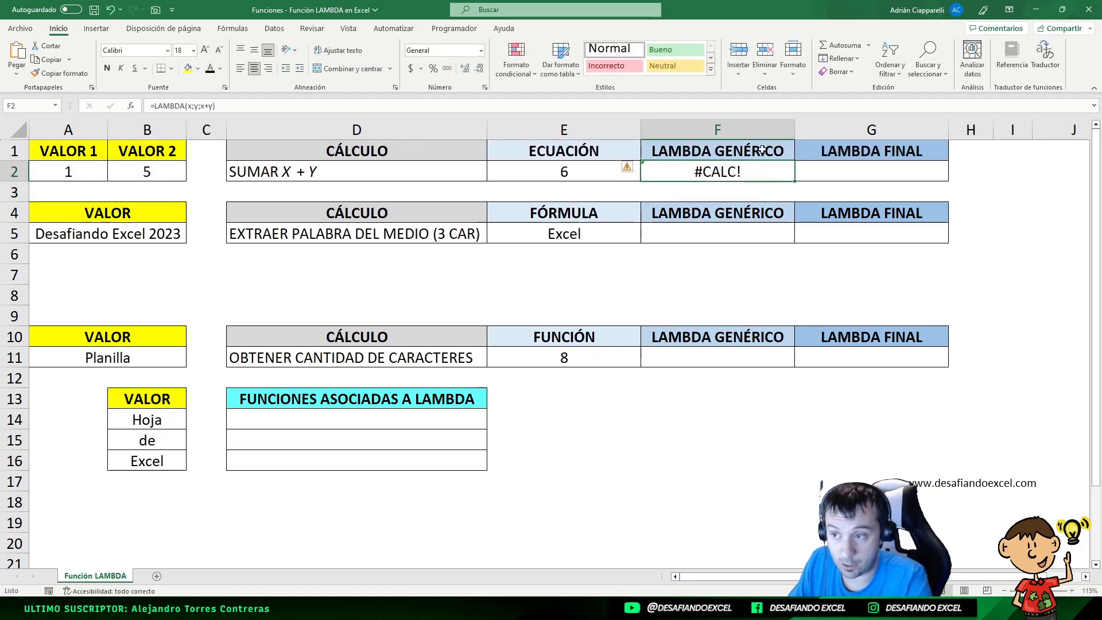
click(632, 168)
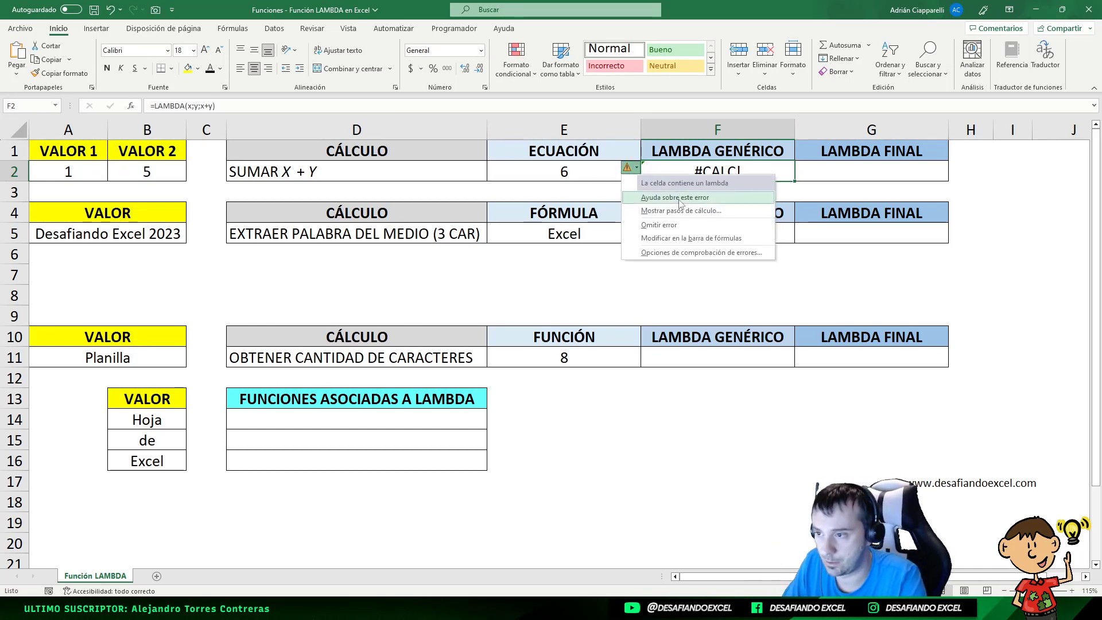
click(666, 227)
click(811, 179)
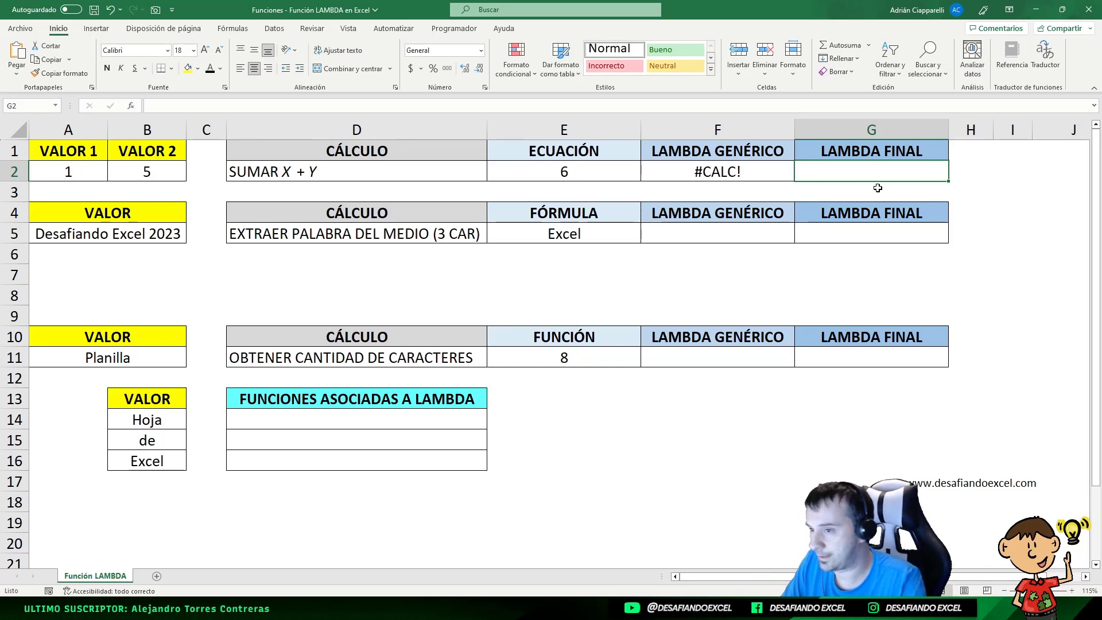
double_click(774, 167)
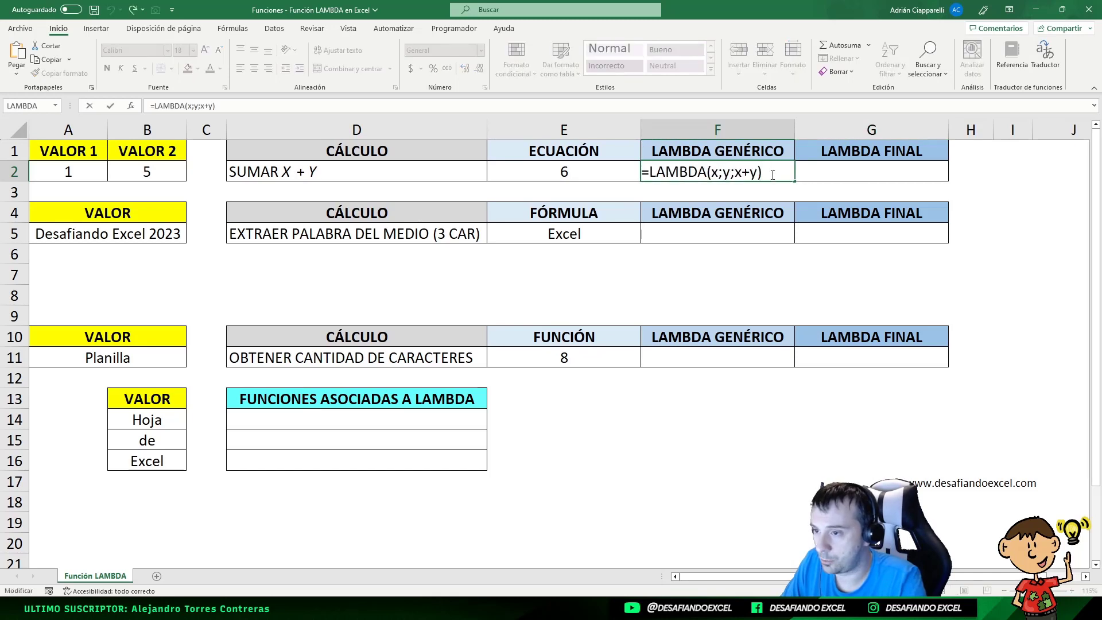
drag(763, 172, 649, 172)
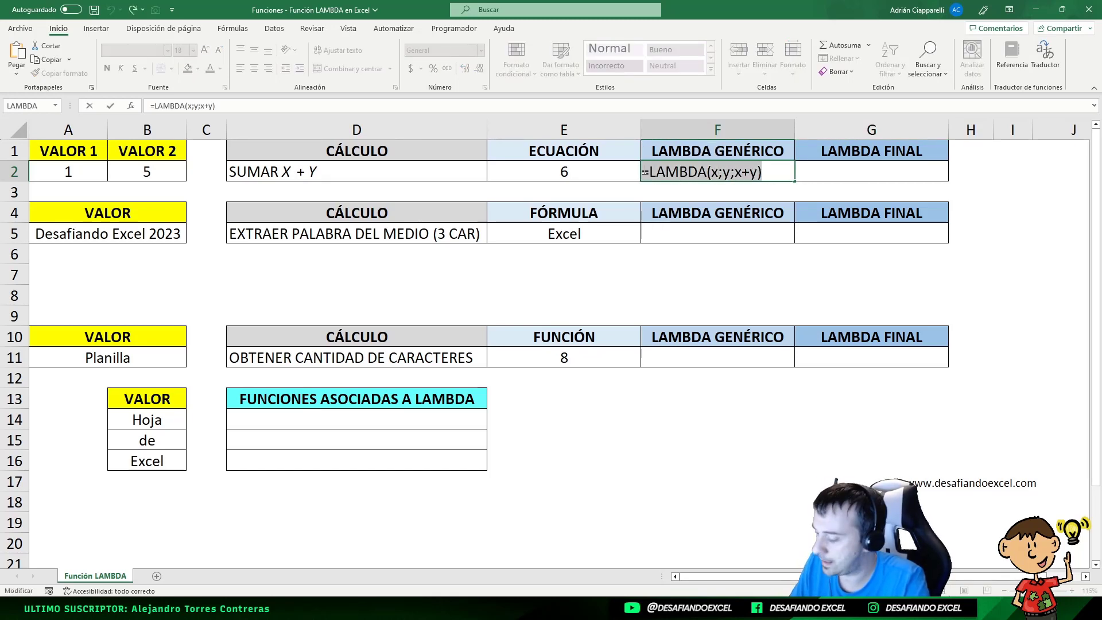
right_click(687, 173)
click(706, 199)
key(Return)
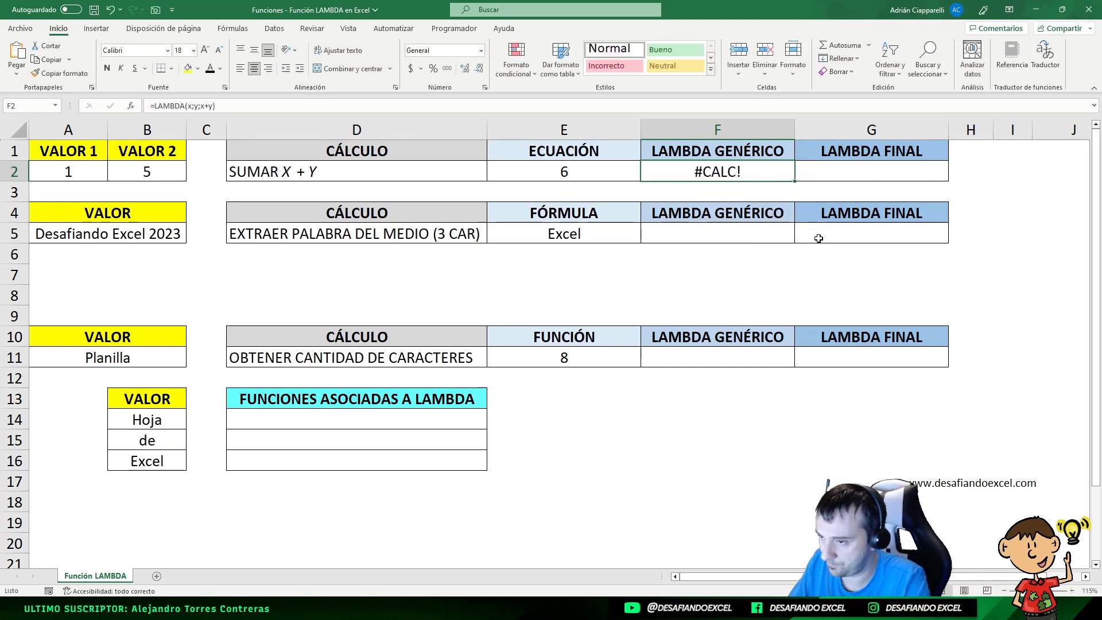
click(869, 174)
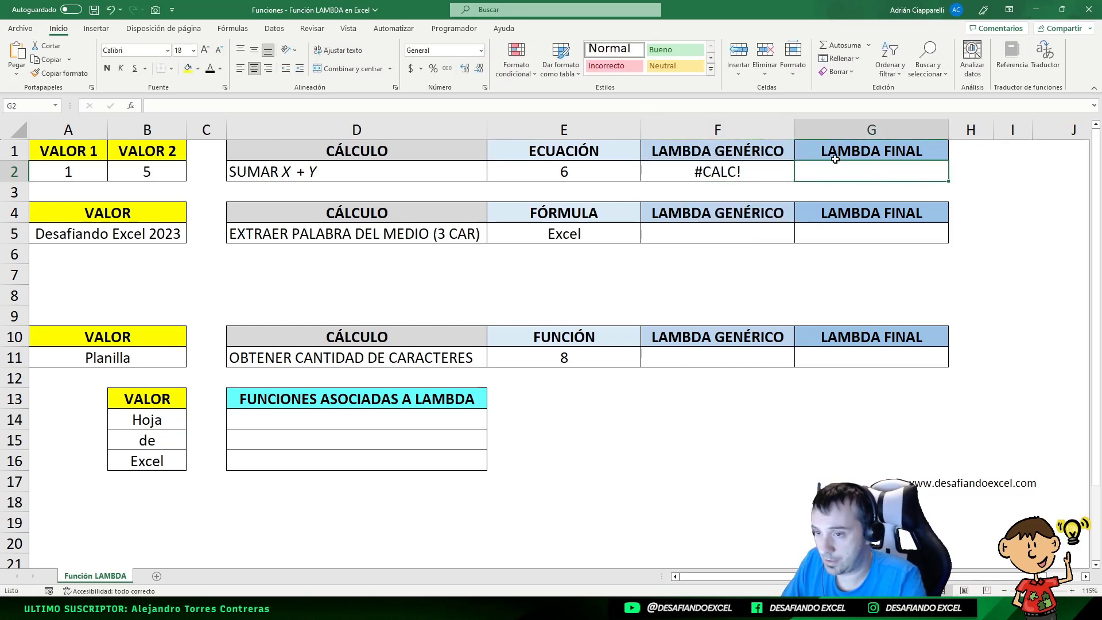
- Open Administrador de nombres from Fórmulas and move the empty dialog aside
click(234, 30)
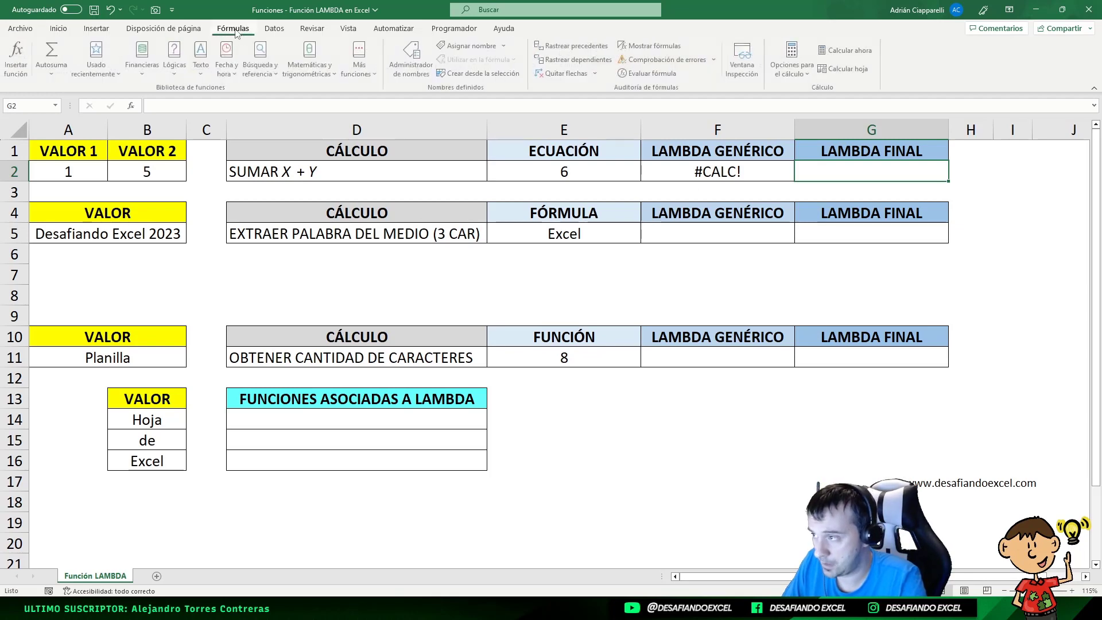
click(400, 63)
drag(725, 146, 650, 212)
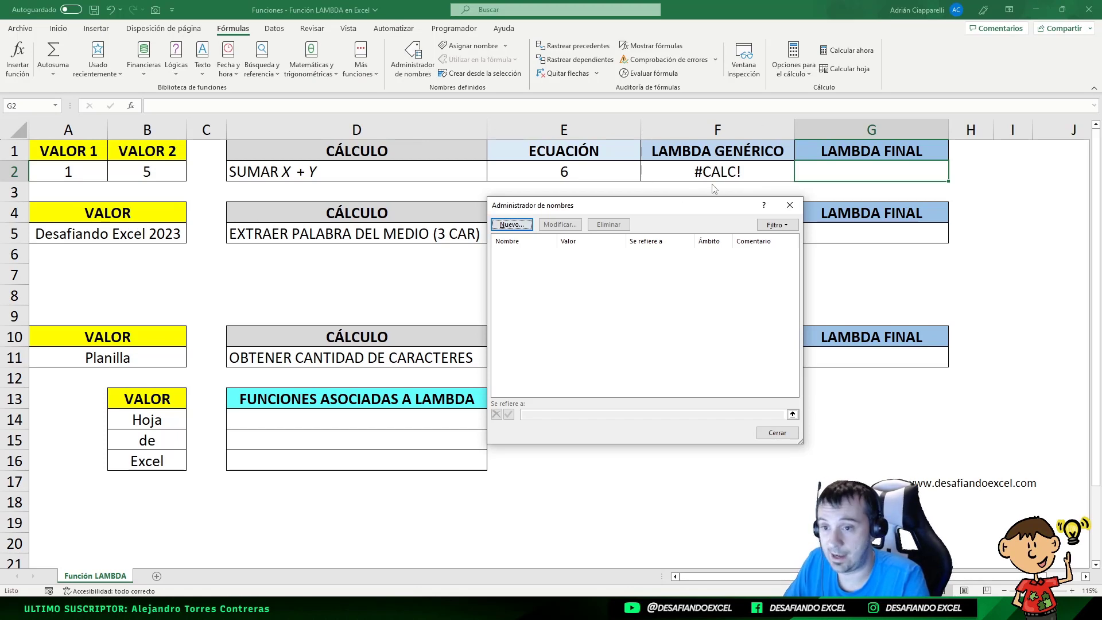
- Start a new name SUMARXY with scope Libro
click(511, 225)
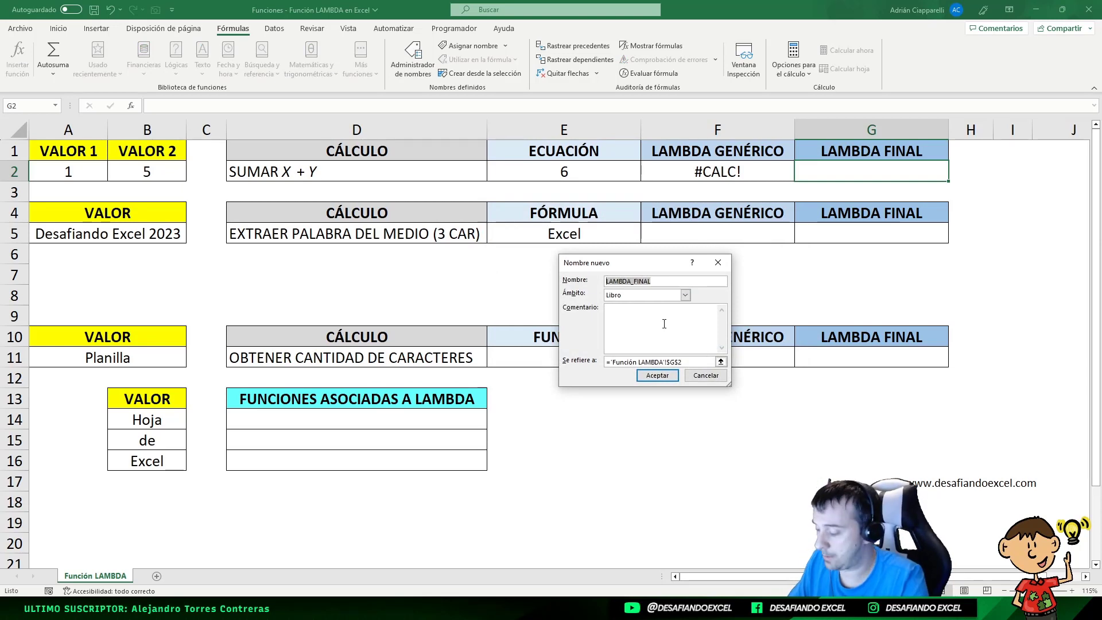
text(SUMARXY)
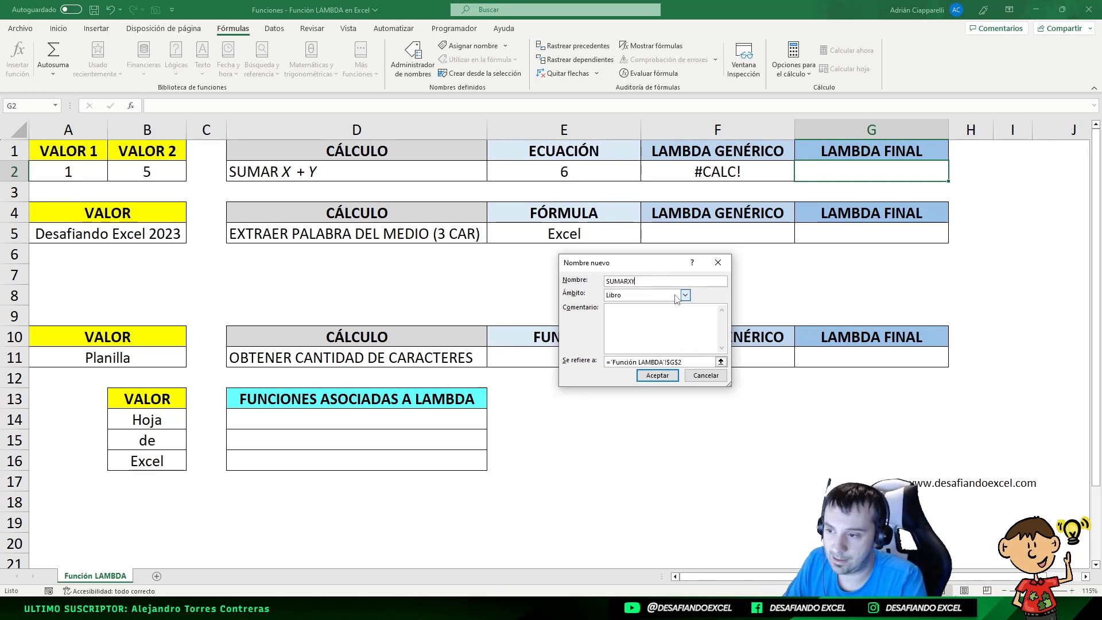
click(677, 296)
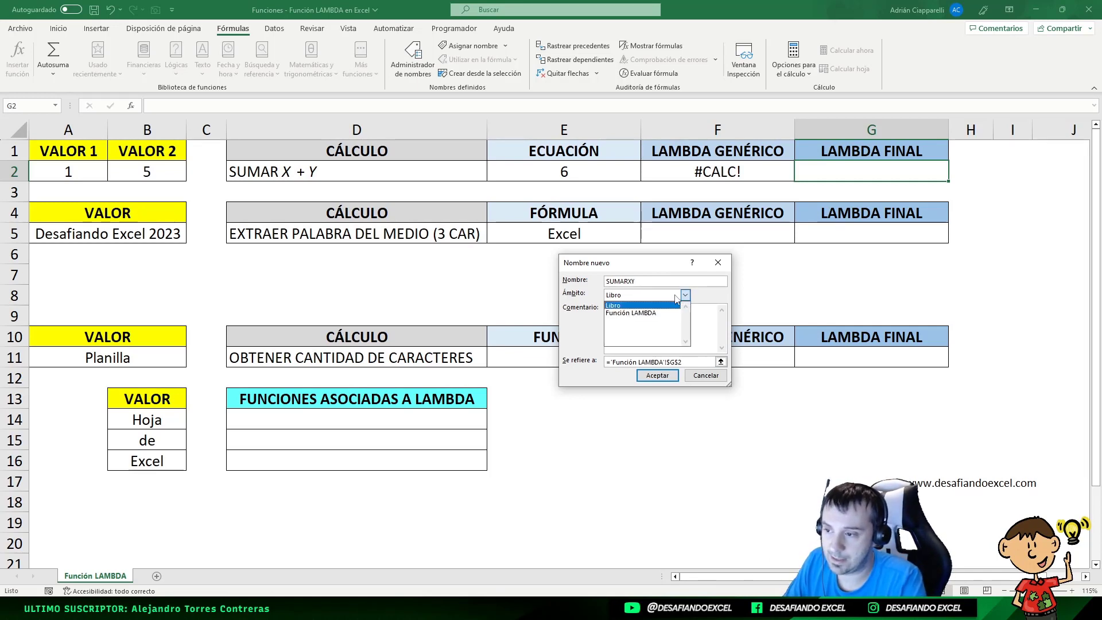
click(642, 300)
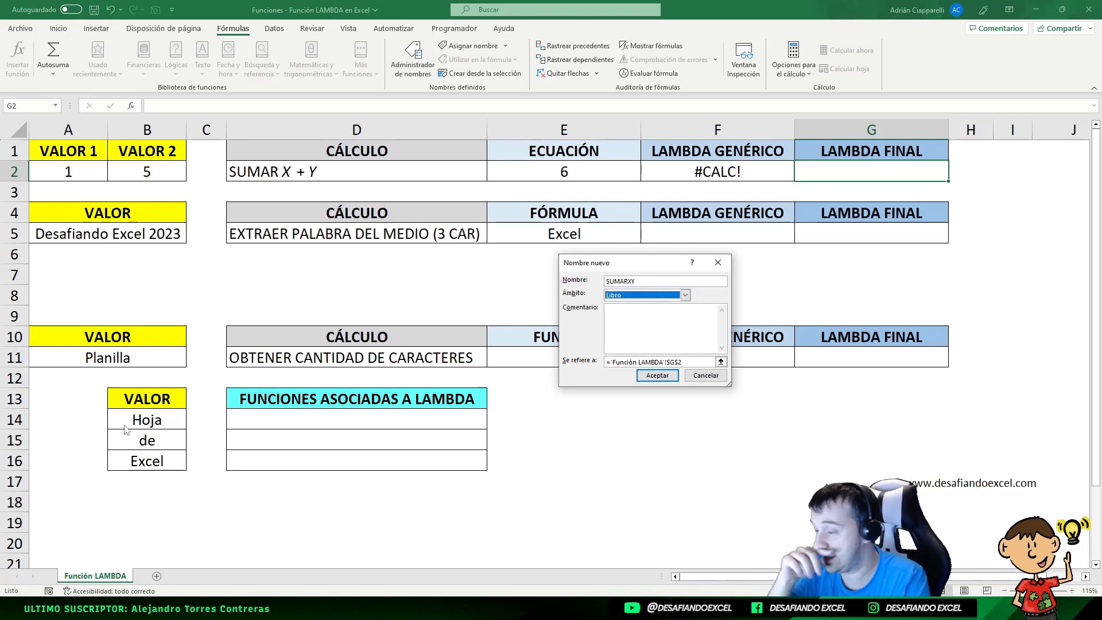
click(643, 323)
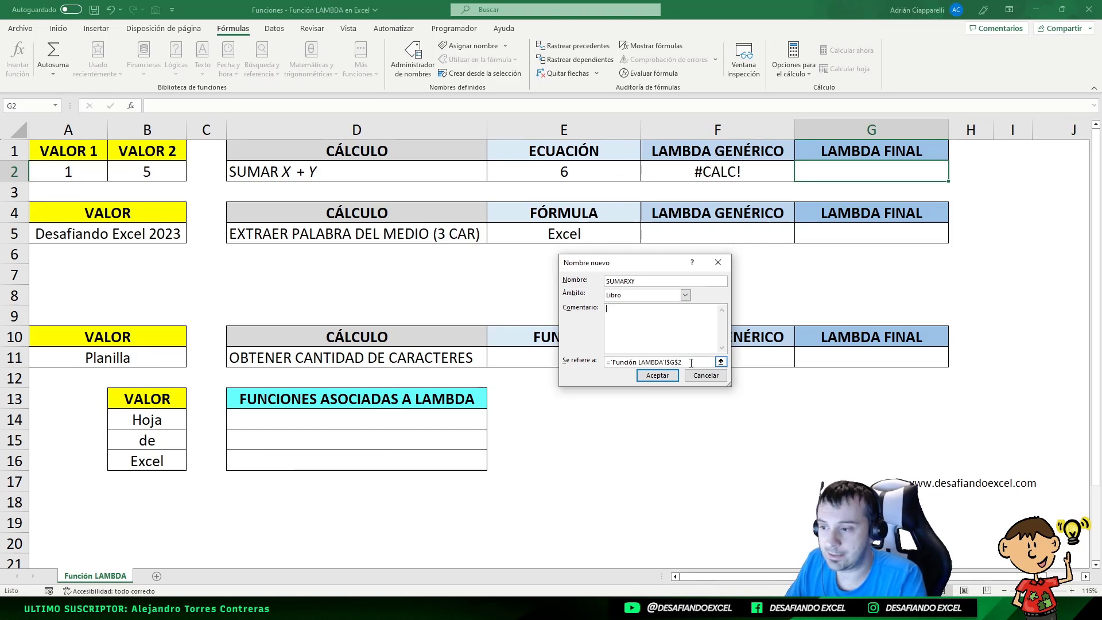
- Set SUMARXY to refer to =LAMBDA(x;y;x+y), save it and close Name Manager
click(677, 366)
key(ctrl+a)
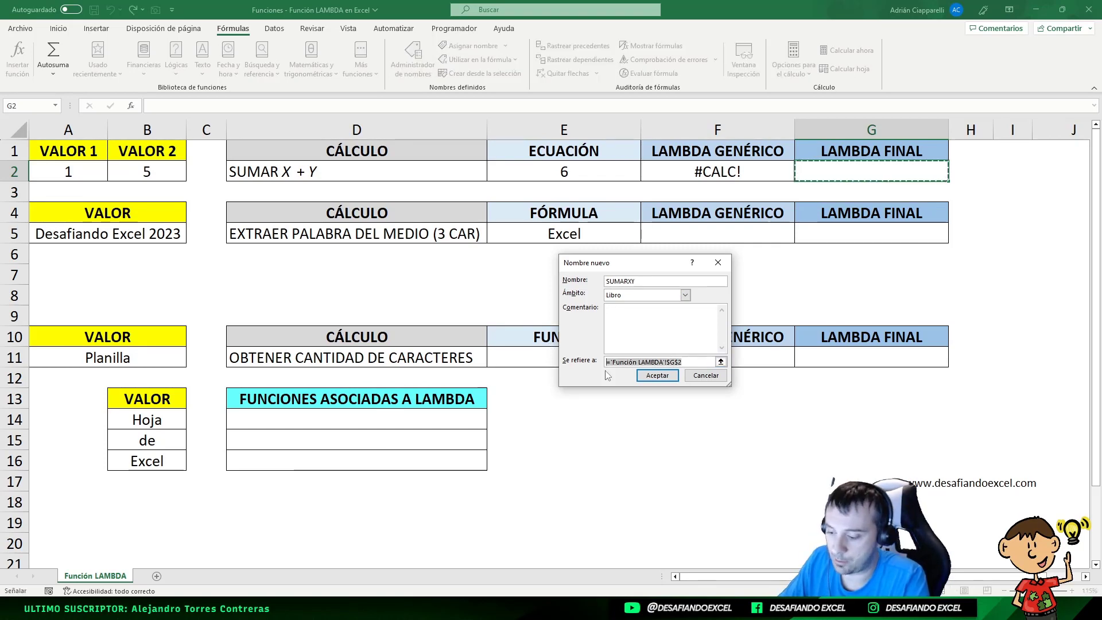
key(Delete)
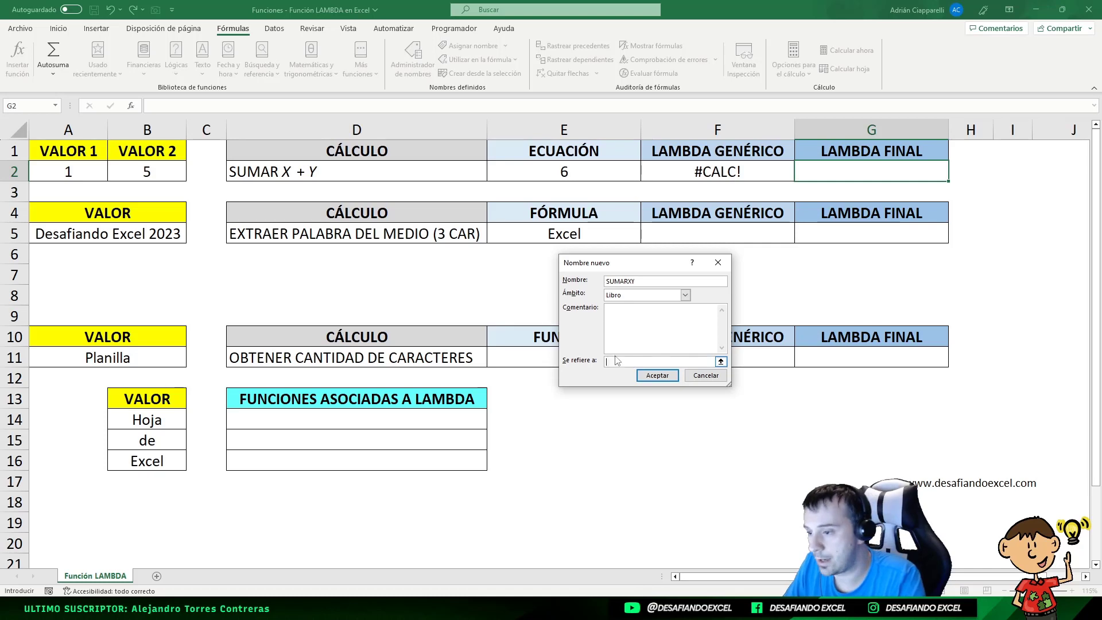
key(ctrl+v)
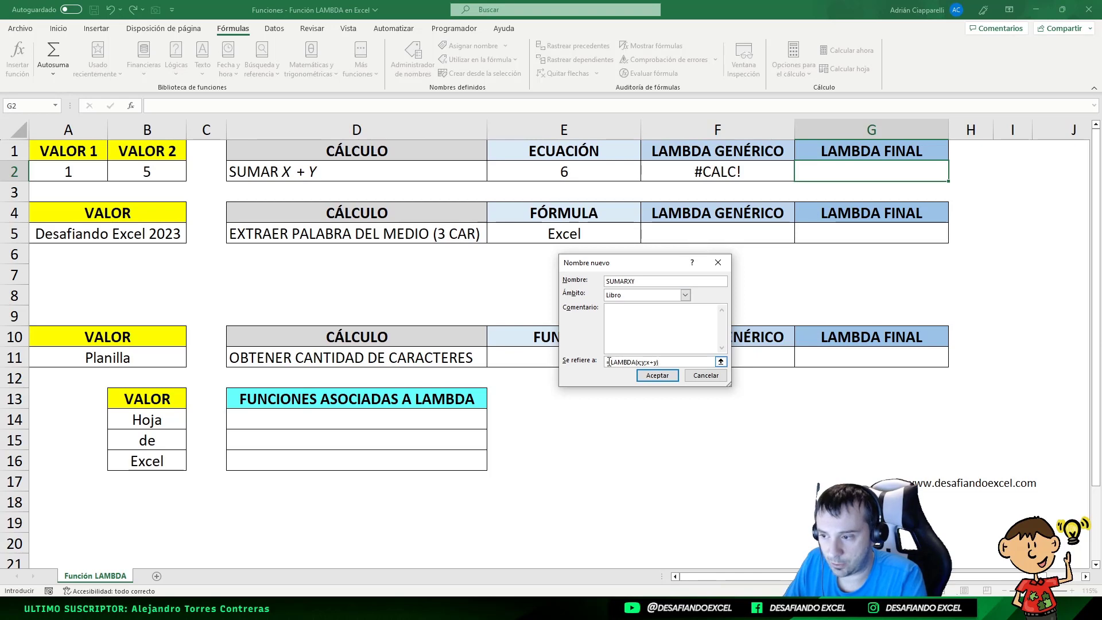
drag(608, 362, 660, 361)
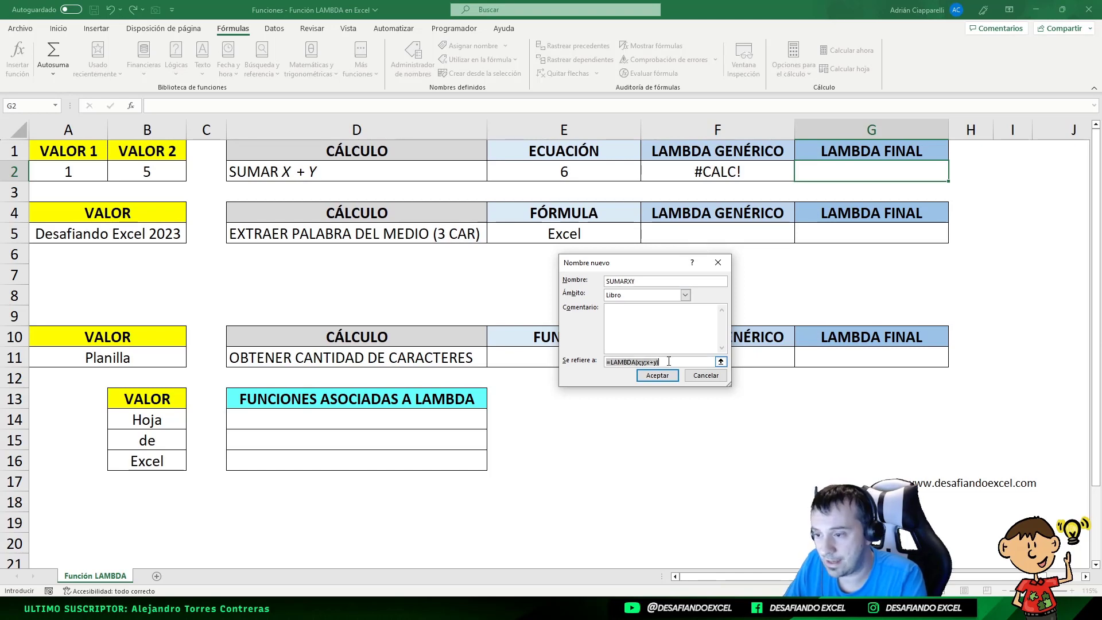
click(674, 363)
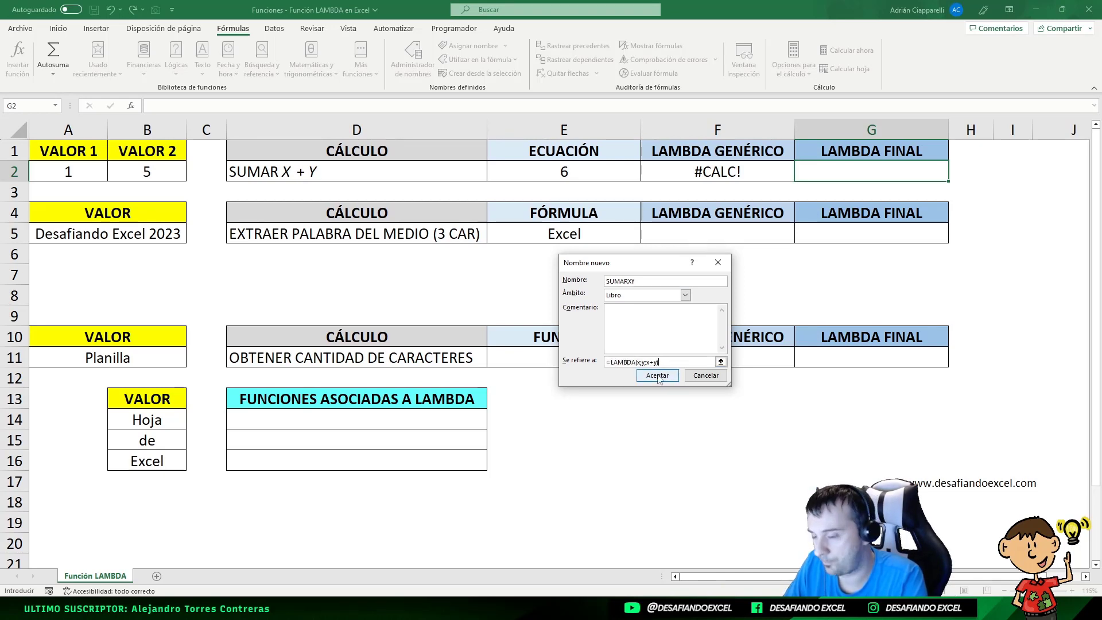
click(657, 376)
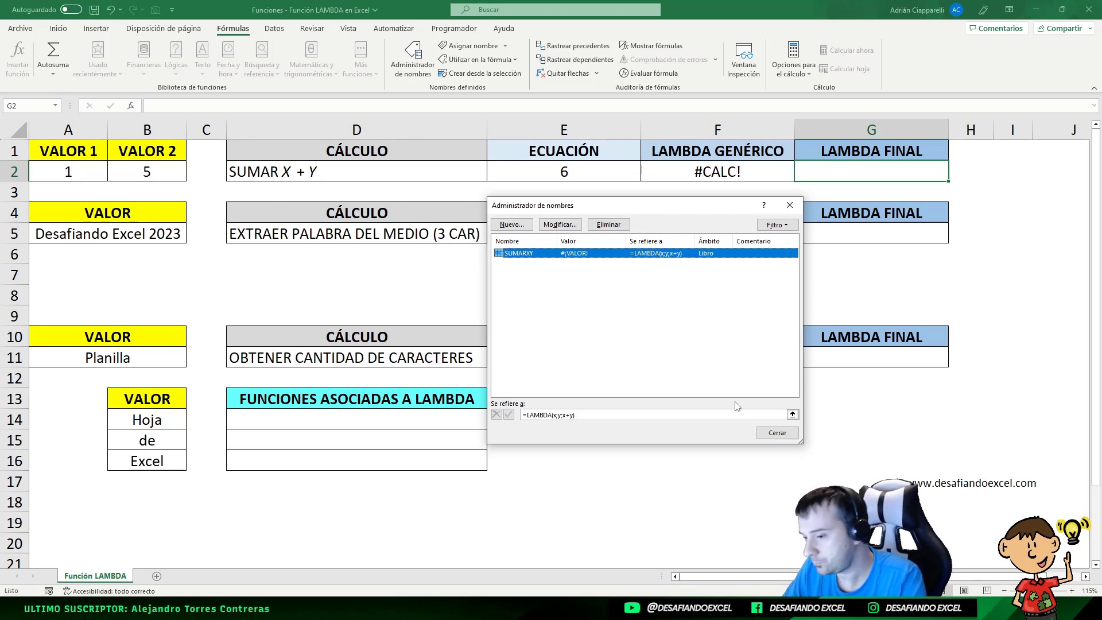
click(777, 434)
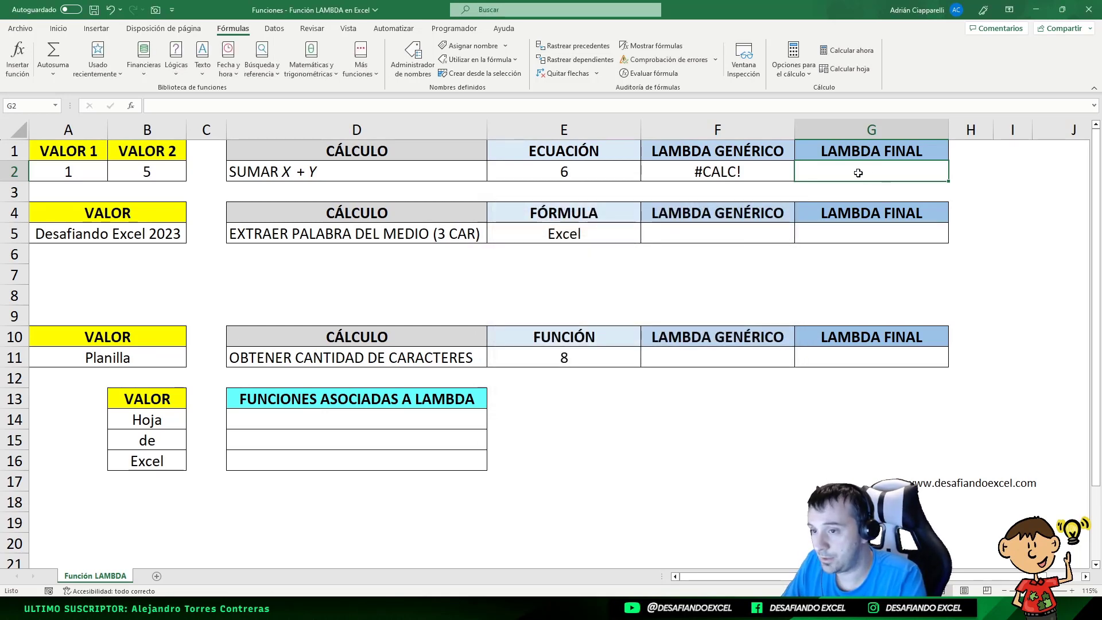
- Enter =SUMARXY(A2;B2) in G2 under LAMBDA FINAL, returning 6
text(=S)
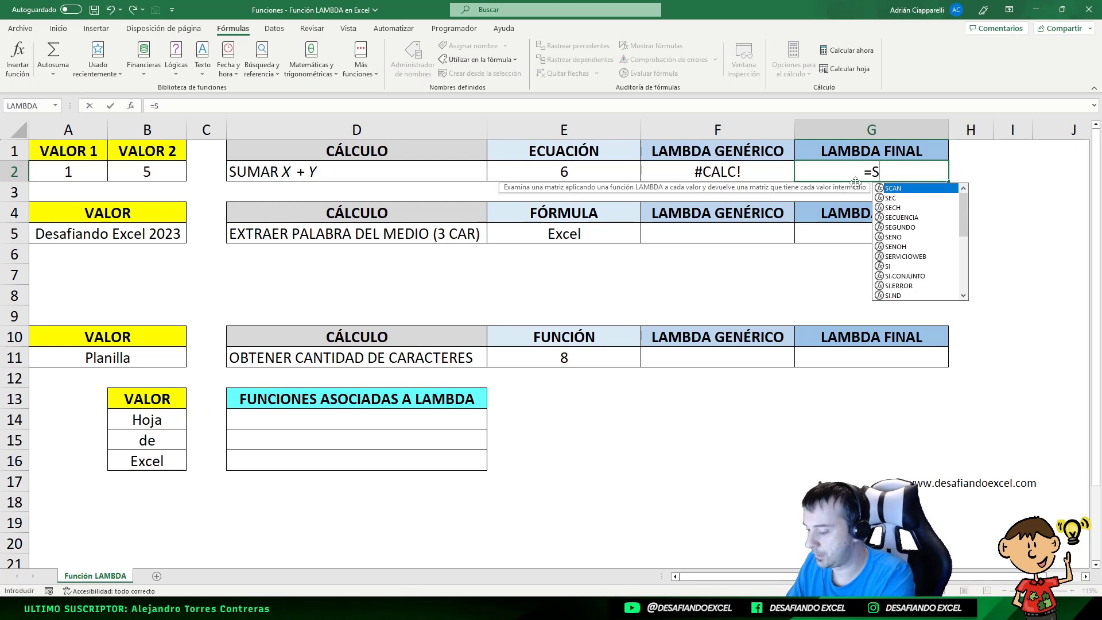
text(UMARX)
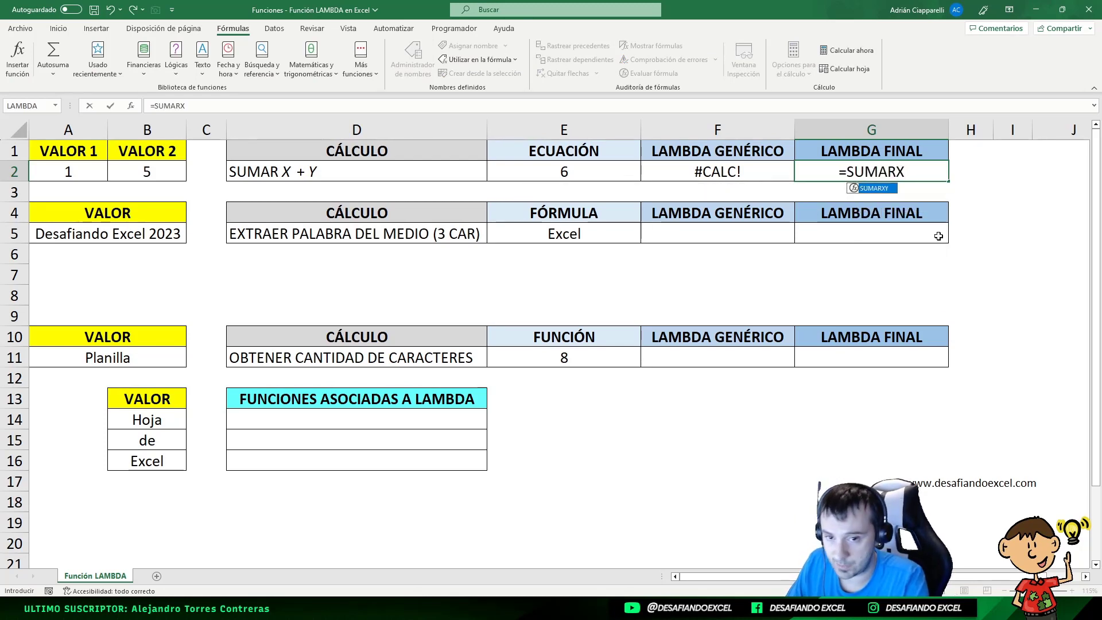
text(Y()
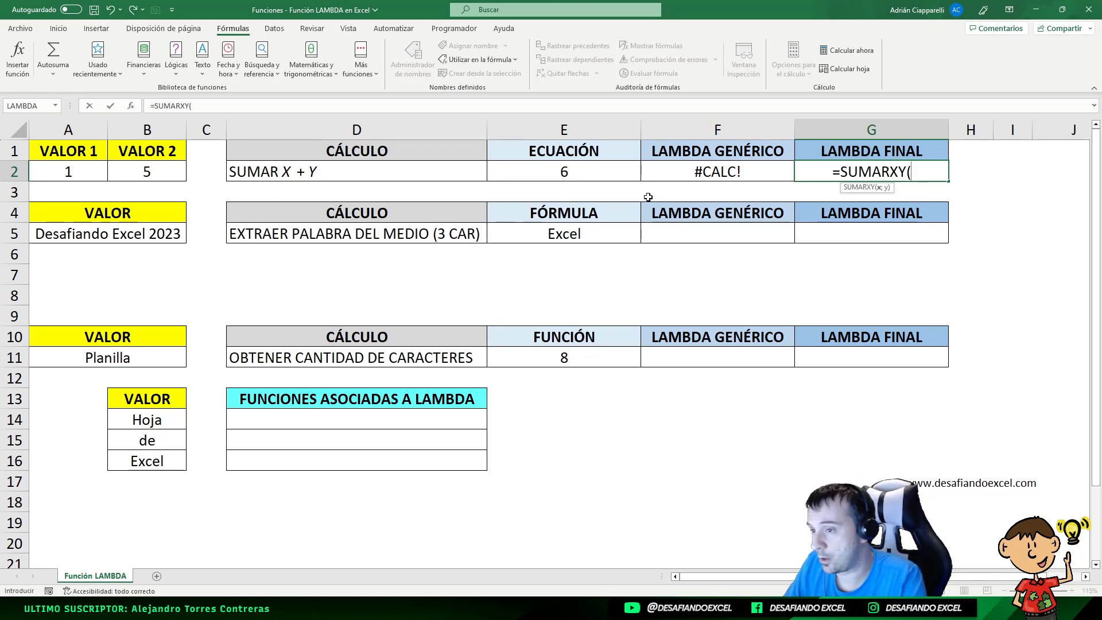
click(77, 176)
text(;)
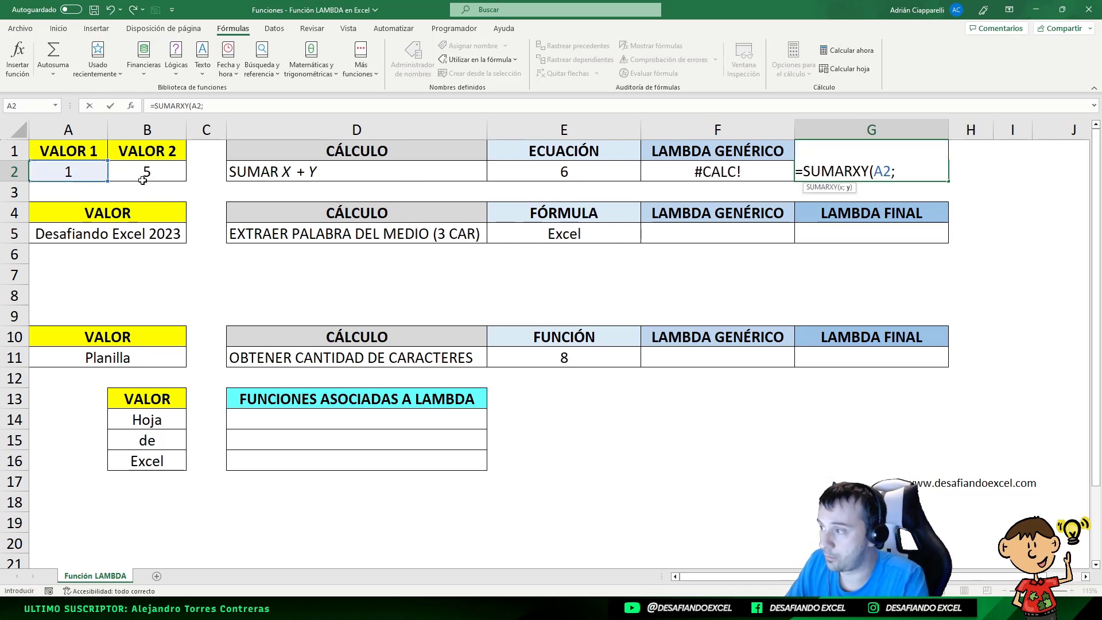
click(147, 173)
text())
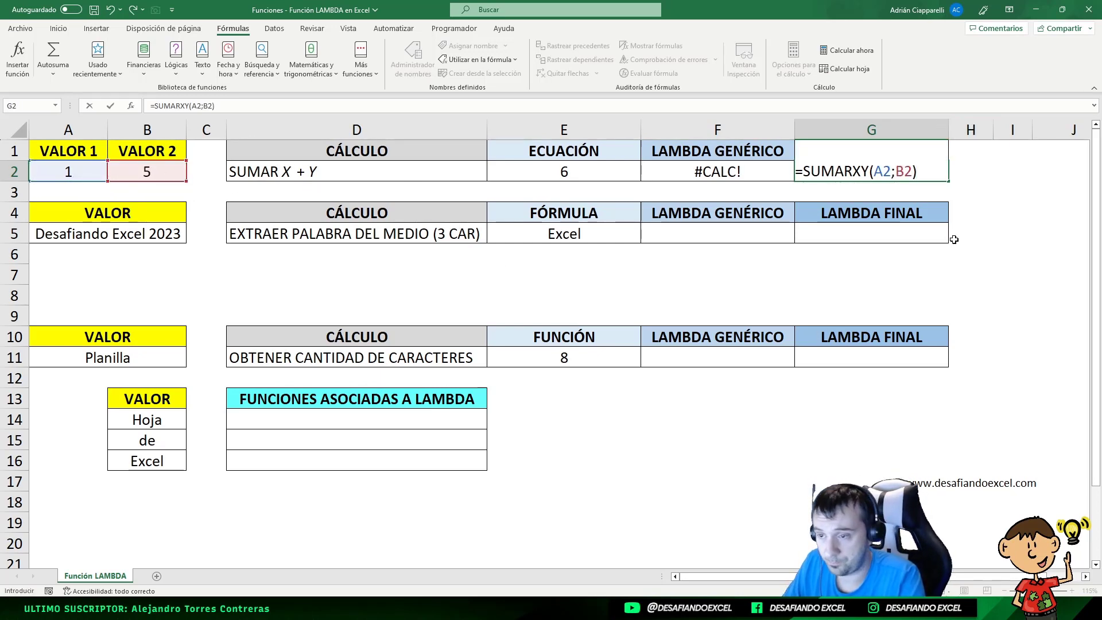
click(887, 174)
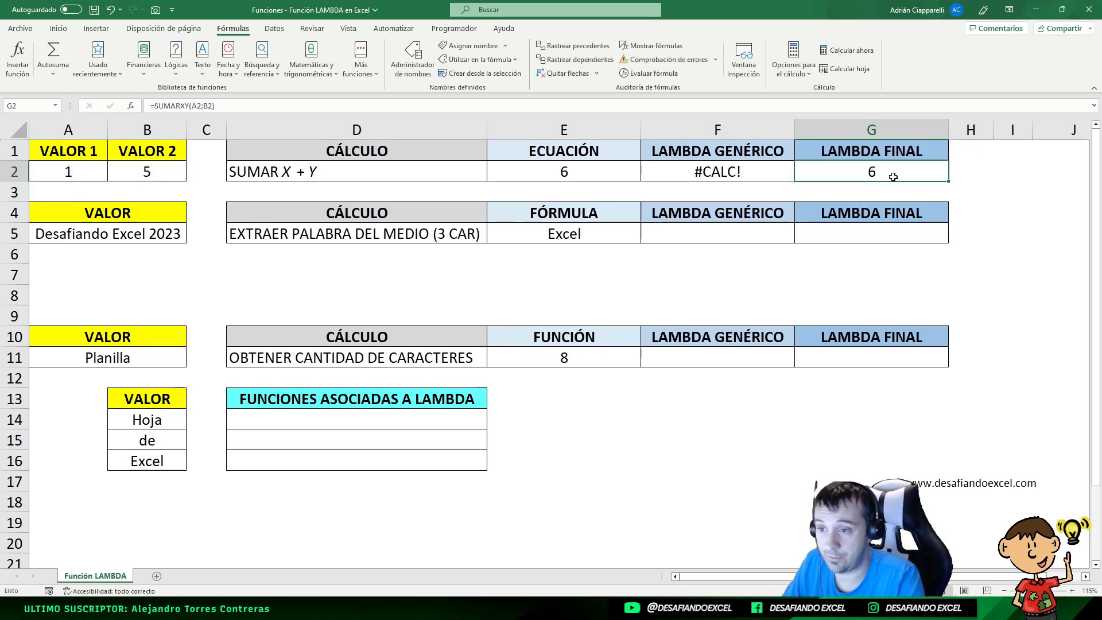
click(540, 176)
click(827, 174)
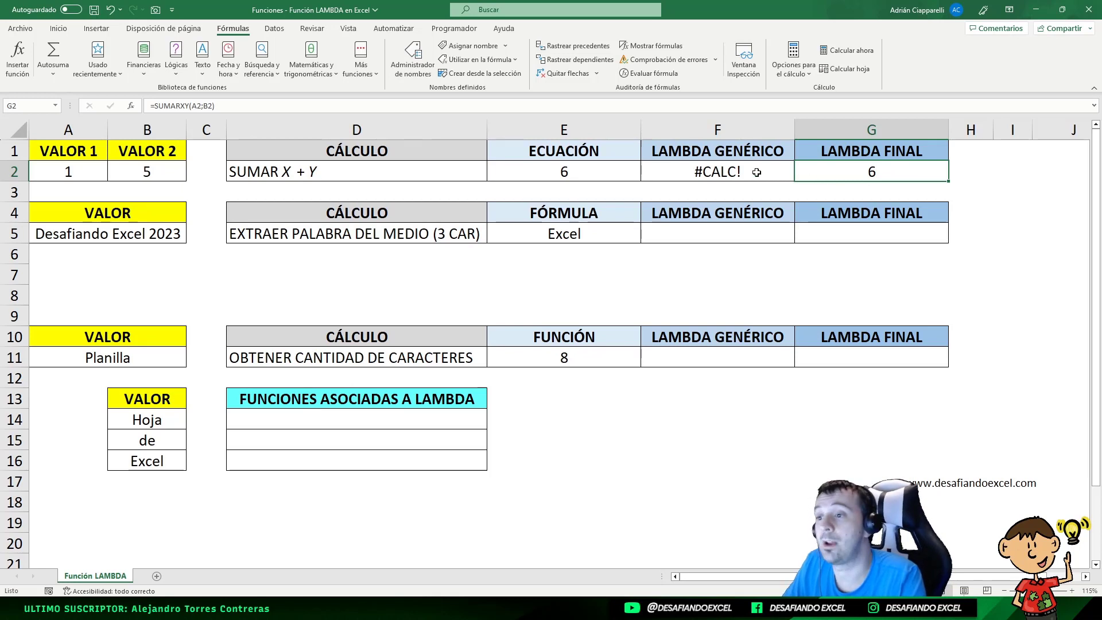
click(736, 173)
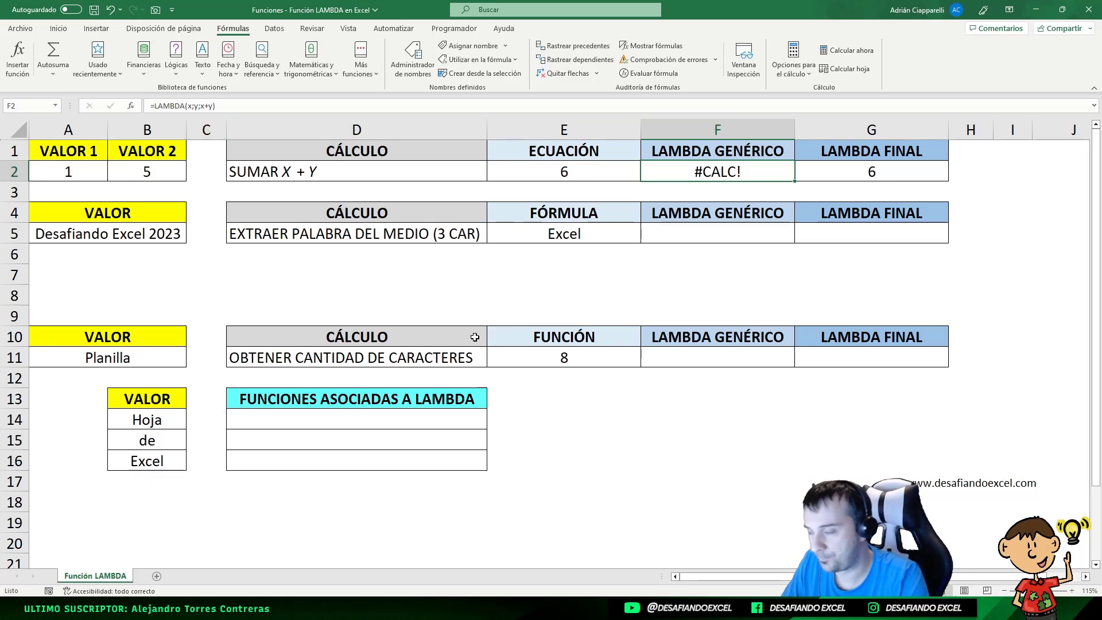
click(568, 166)
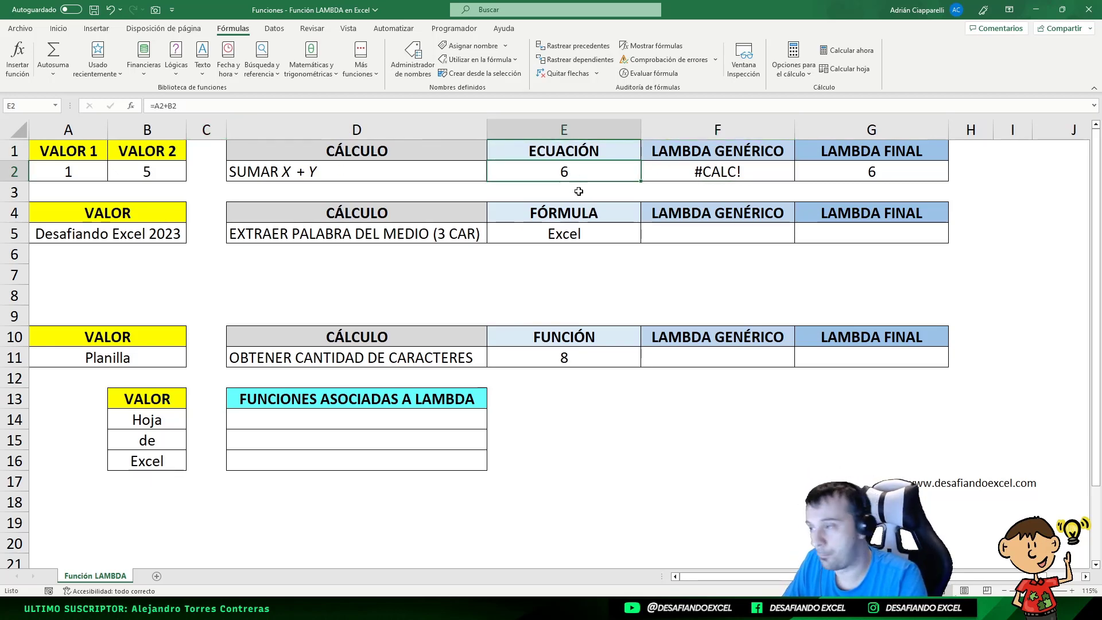
click(172, 213)
click(377, 216)
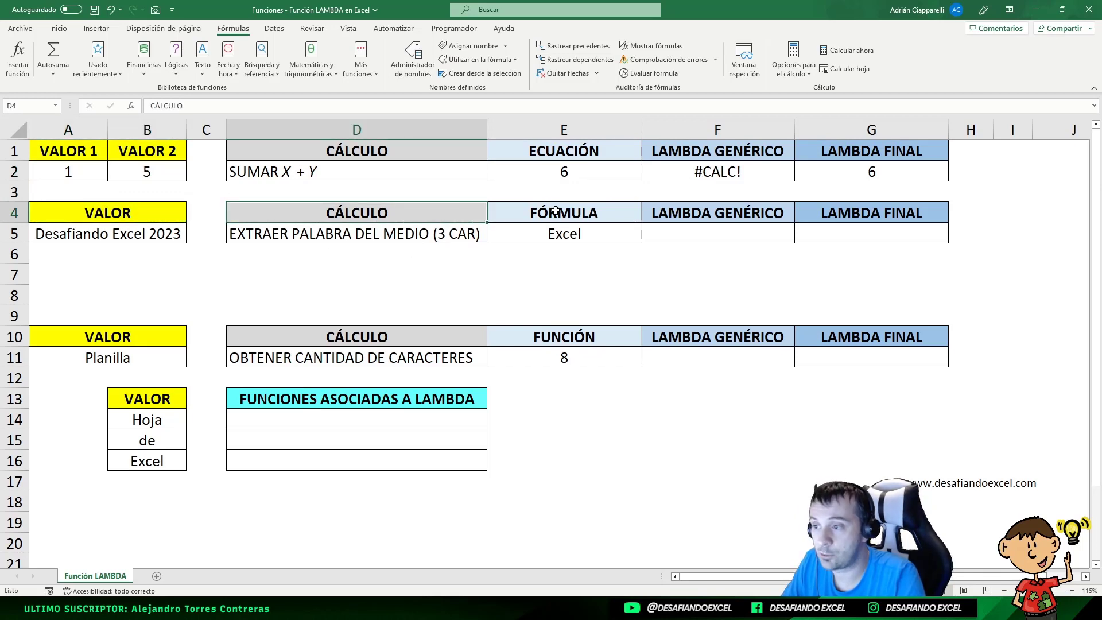
click(554, 214)
click(586, 176)
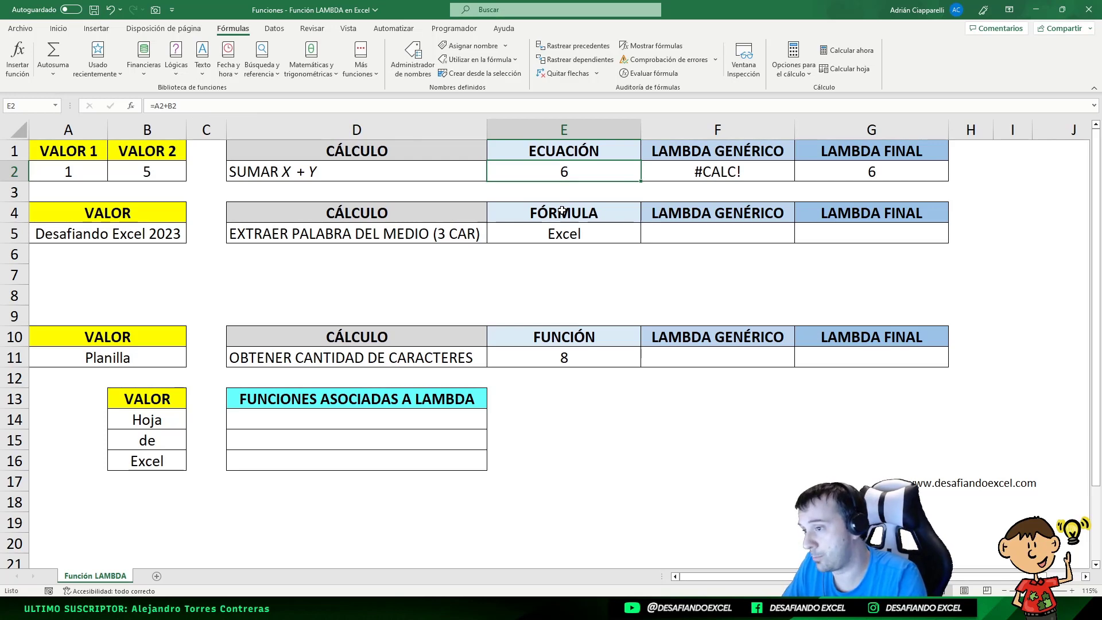
click(854, 167)
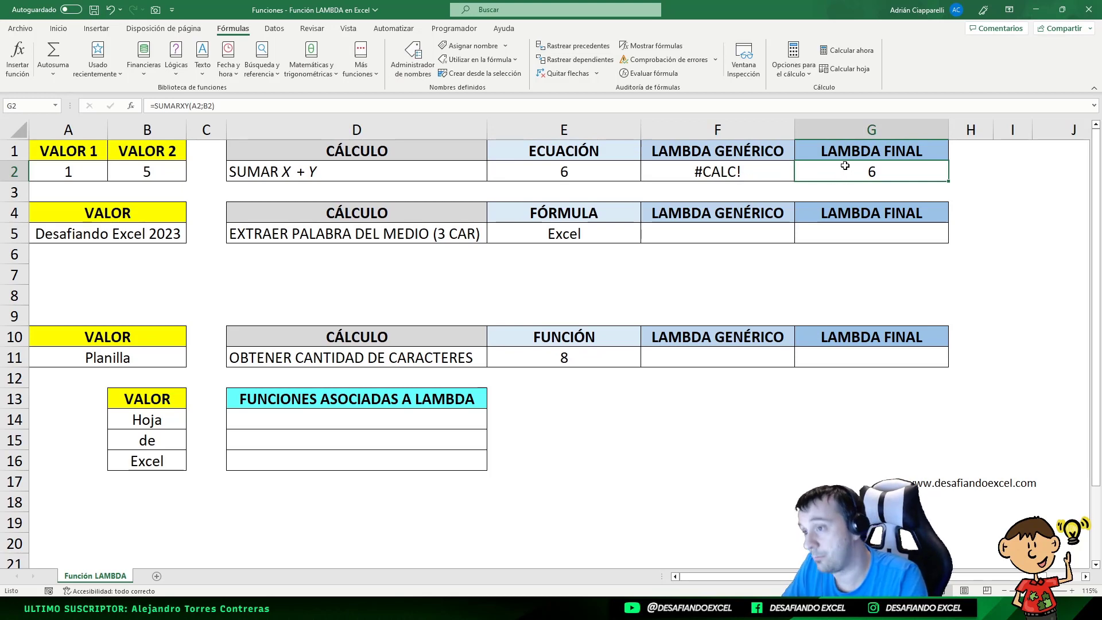
click(602, 168)
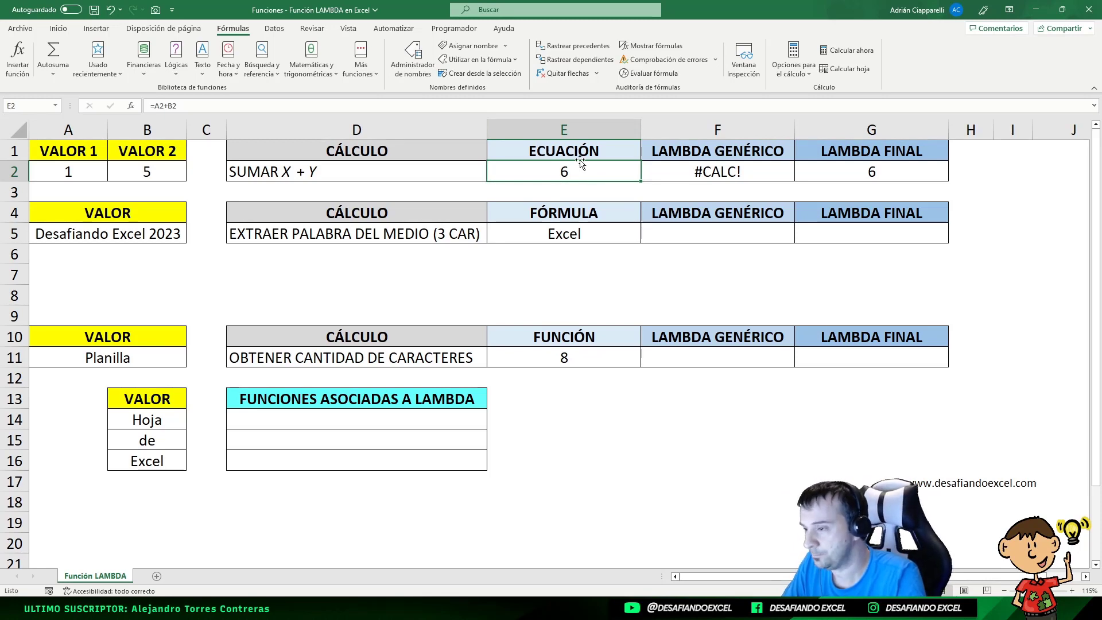
click(118, 214)
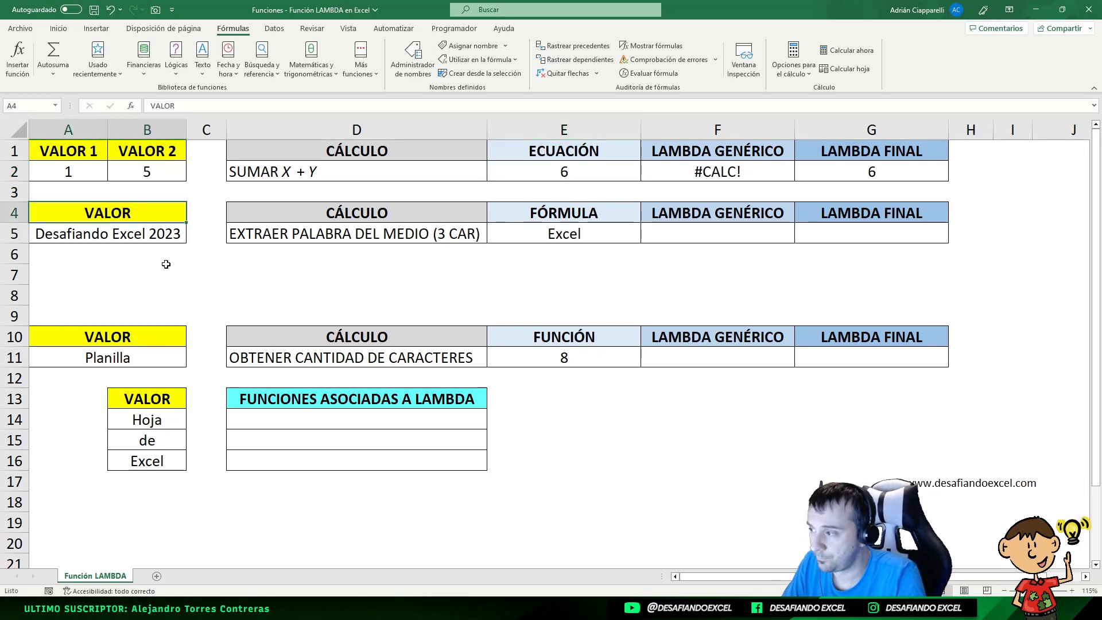
click(606, 210)
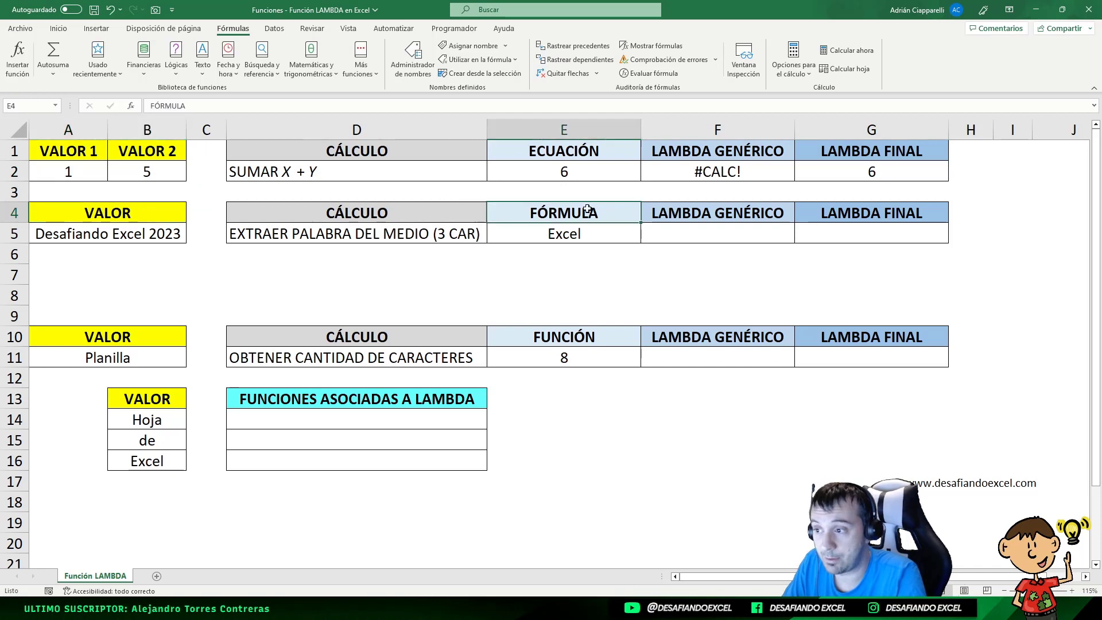
click(103, 213)
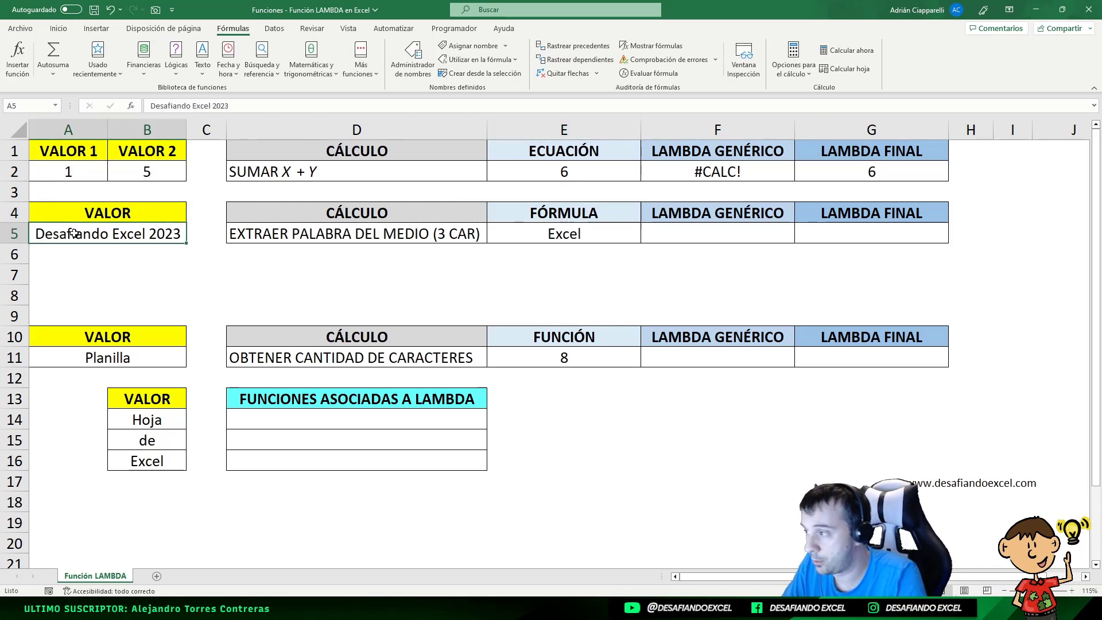
click(75, 233)
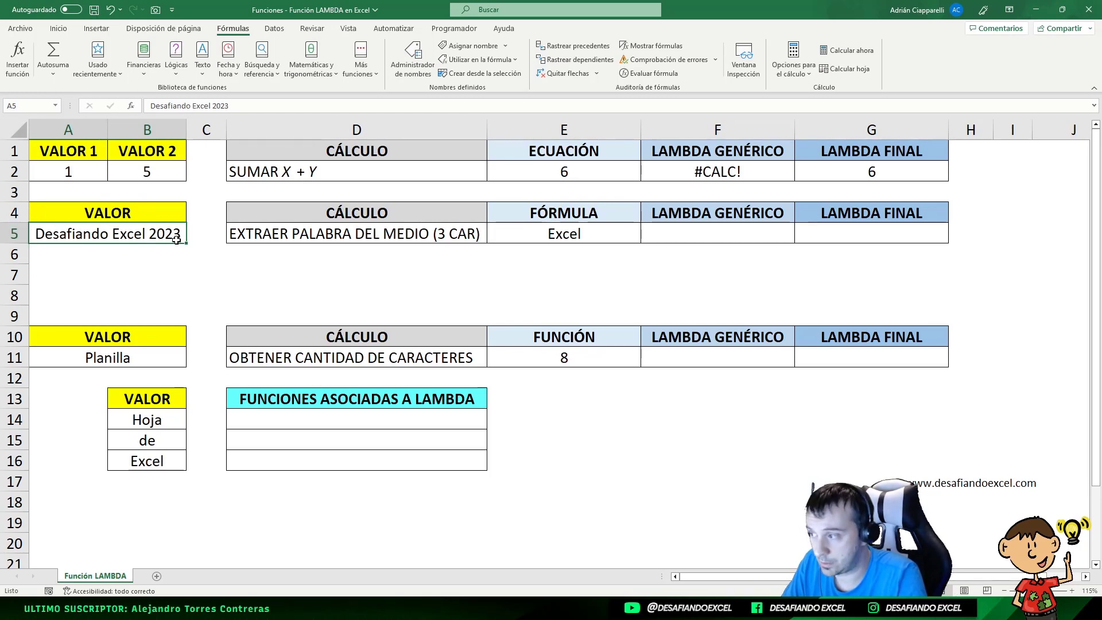
click(291, 241)
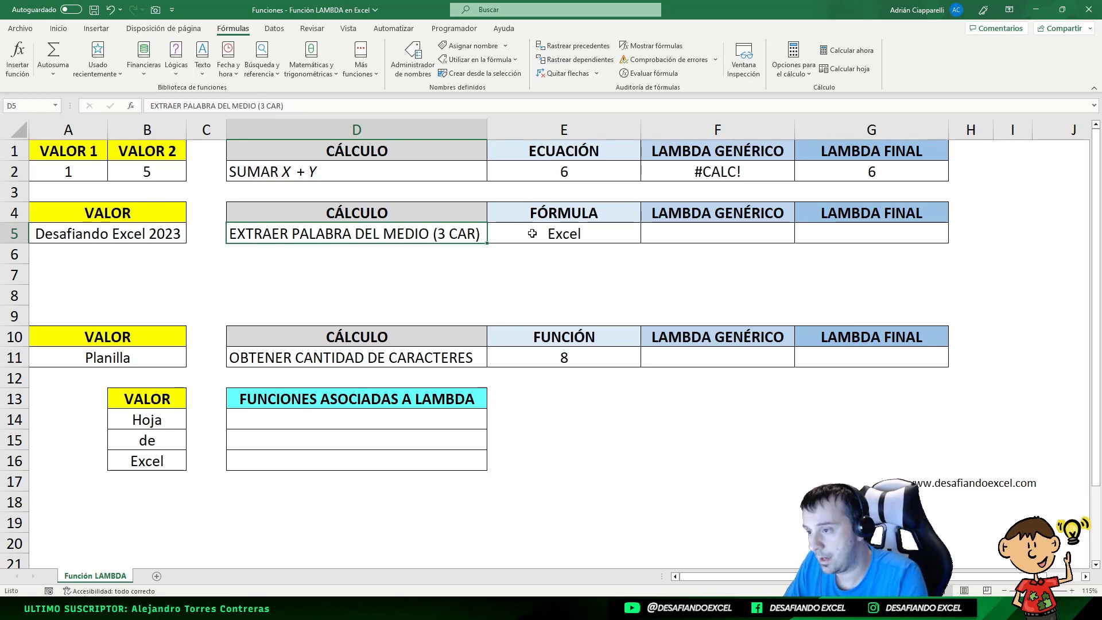
double_click(608, 236)
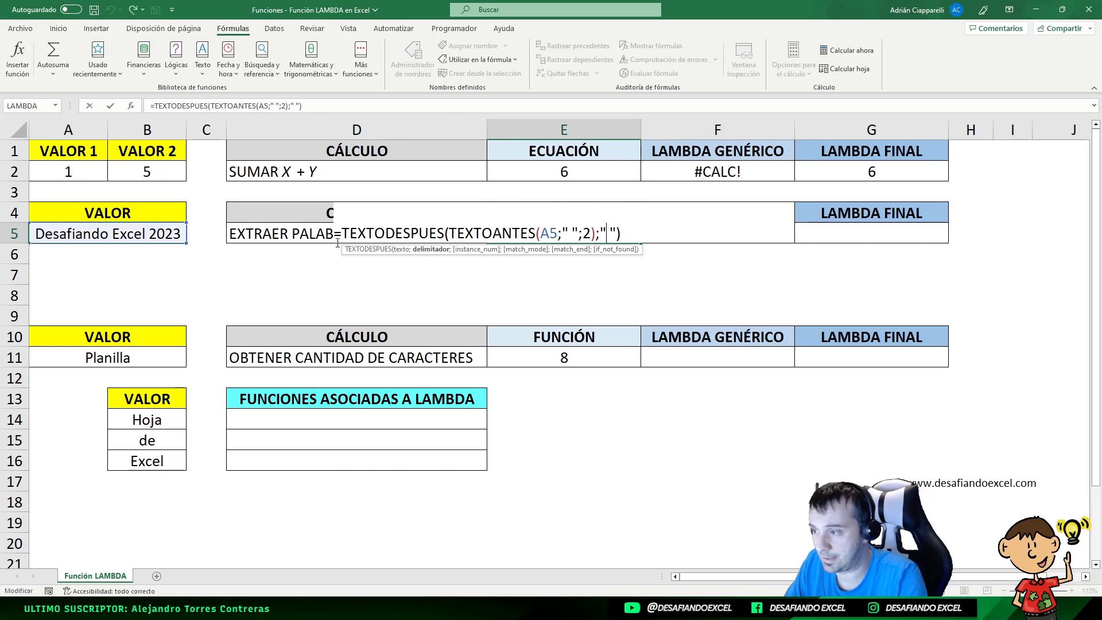
drag(338, 235, 622, 234)
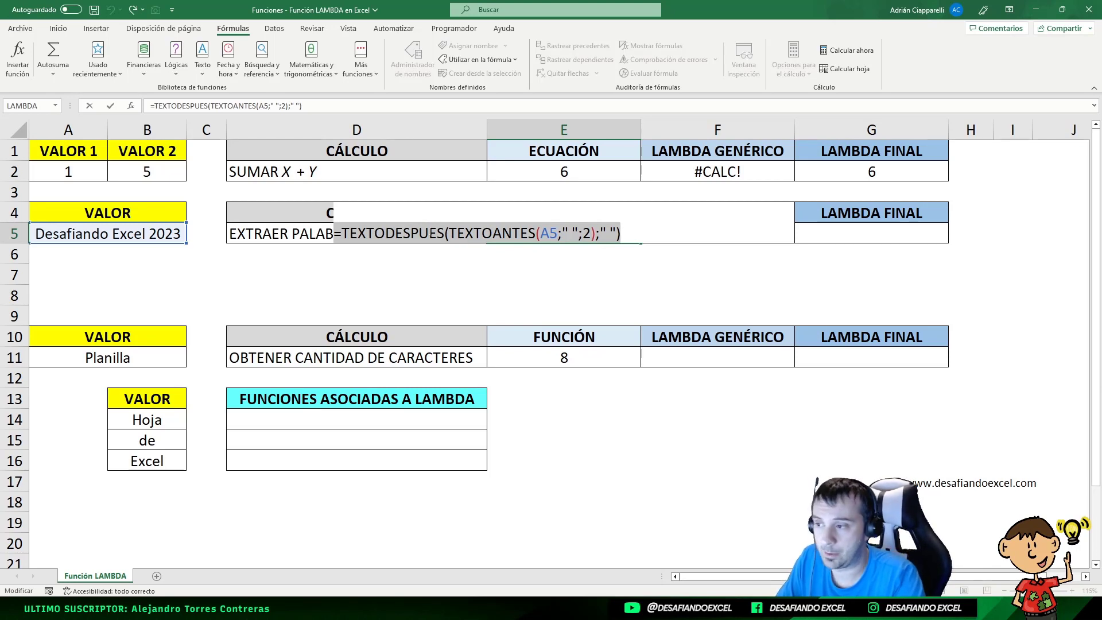
drag(341, 234, 627, 242)
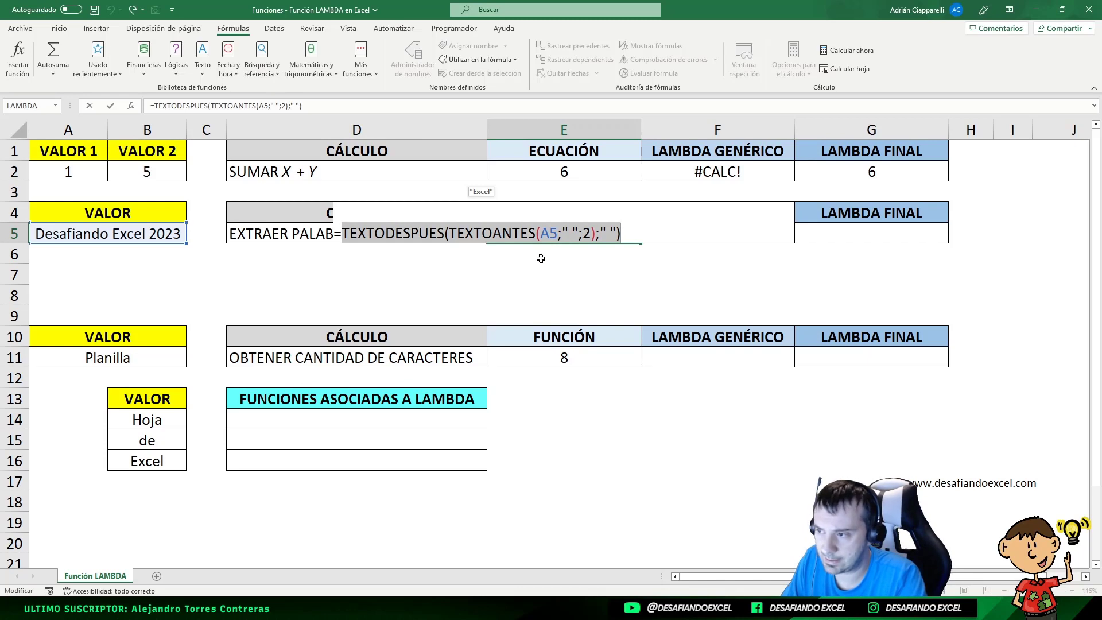
key(ctrl+Return)
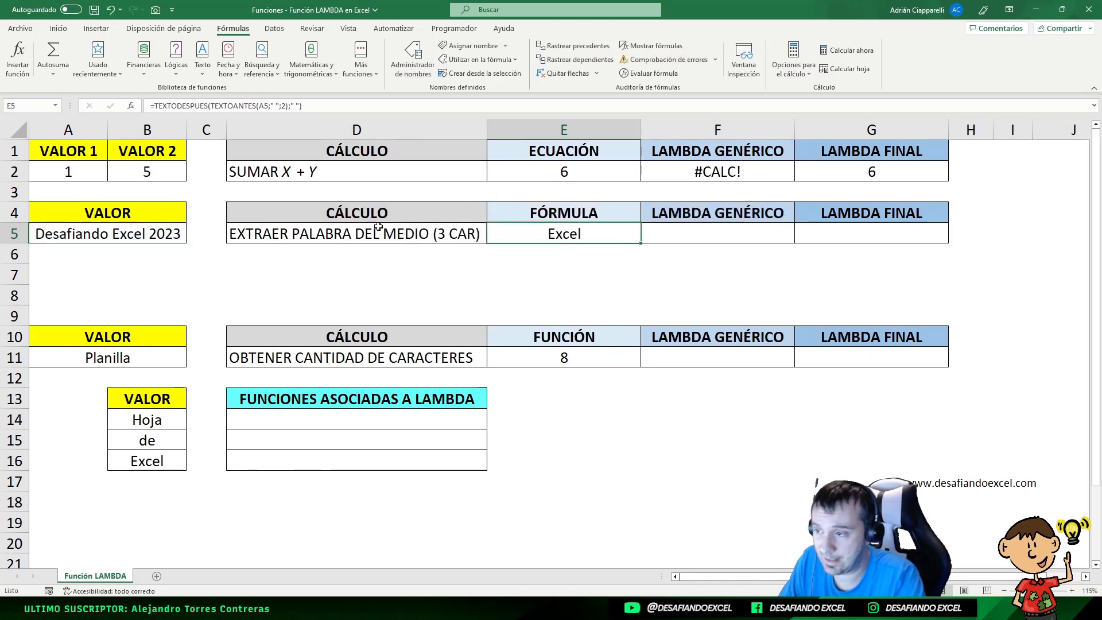
key(F2)
drag(335, 234, 621, 235)
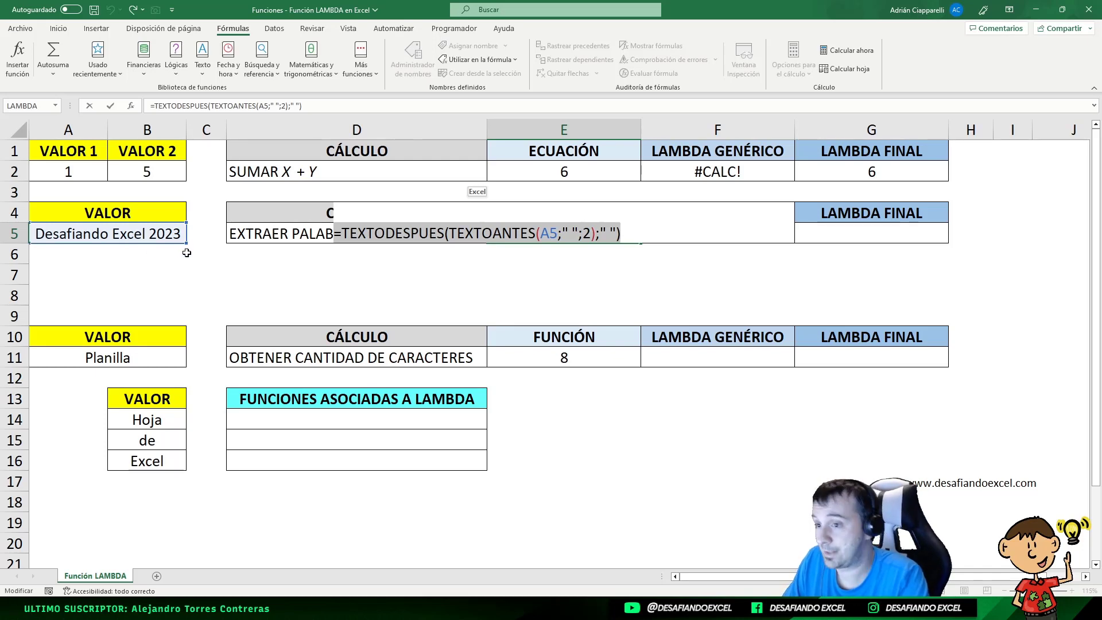
key(ctrl+Return)
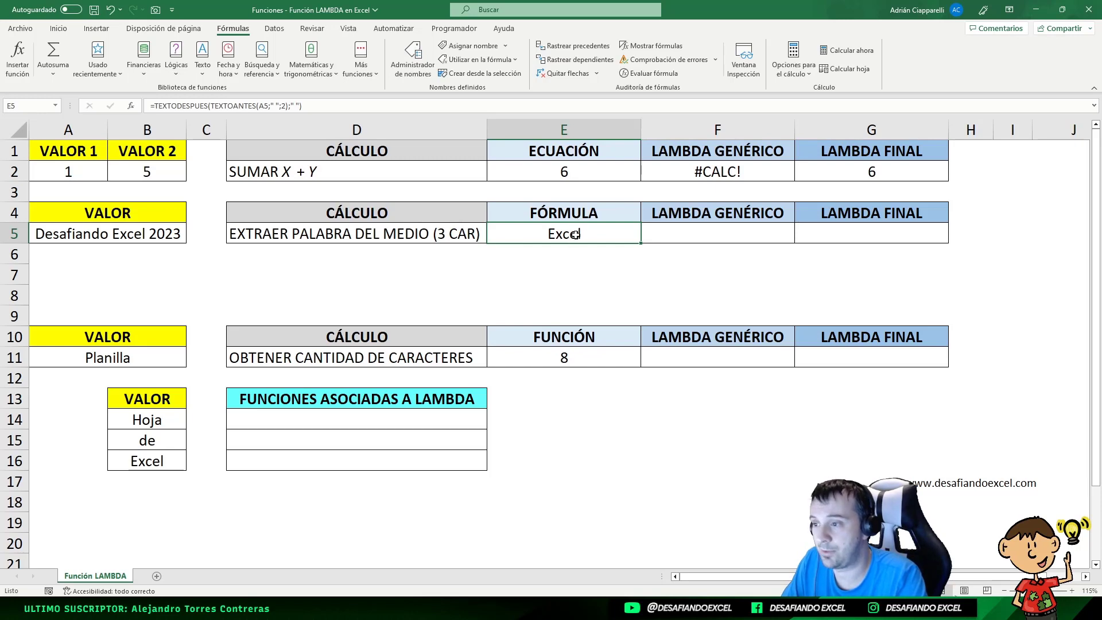
double_click(539, 233)
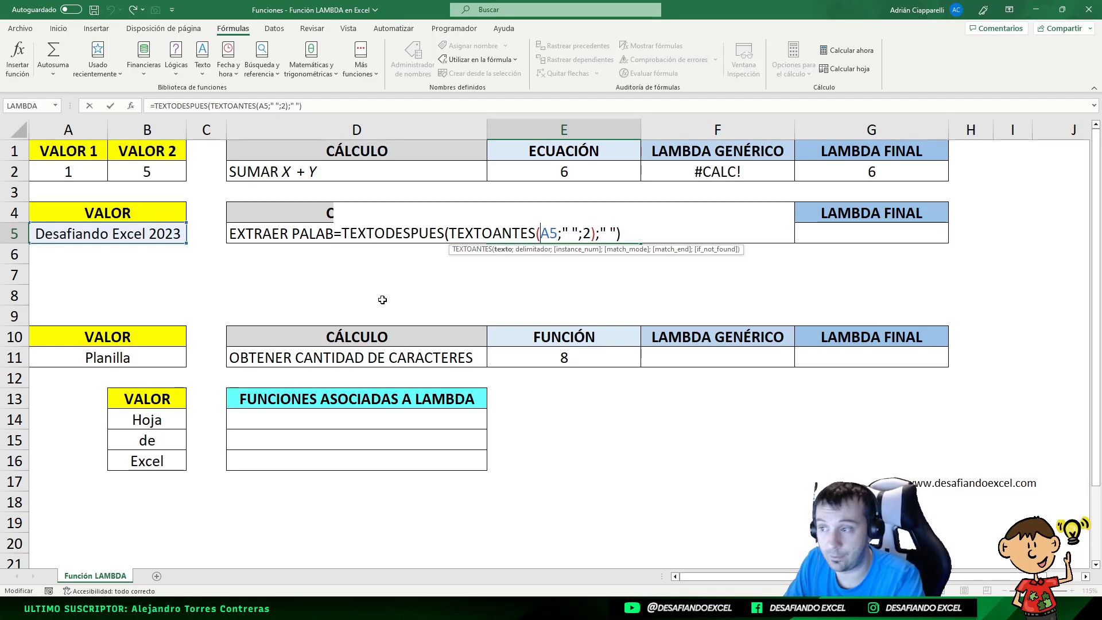
key(ctrl+Return)
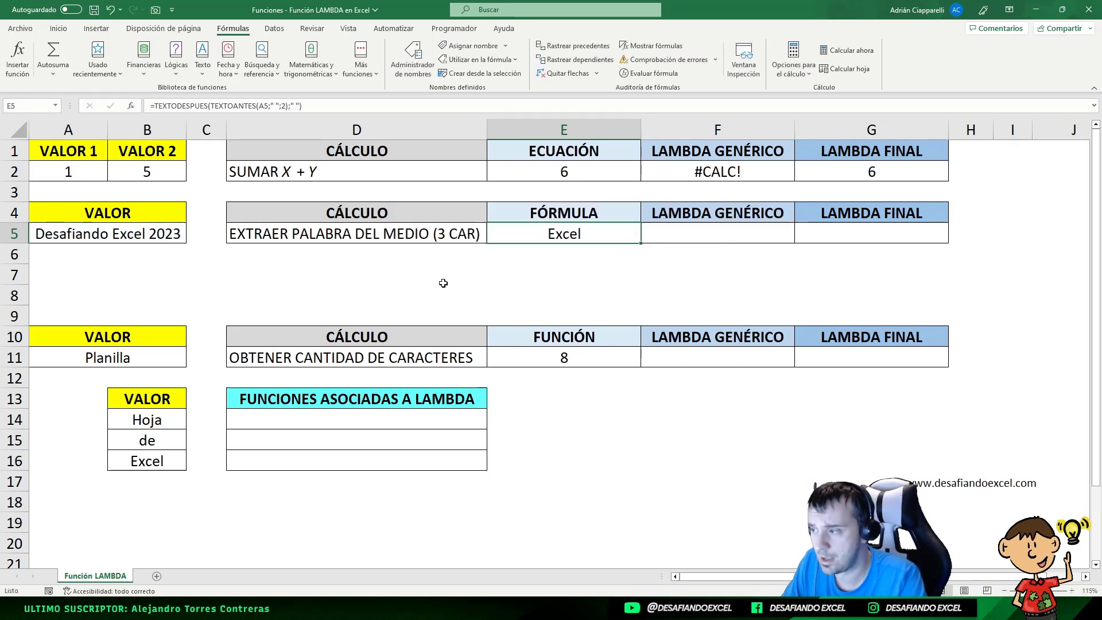
double_click(514, 239)
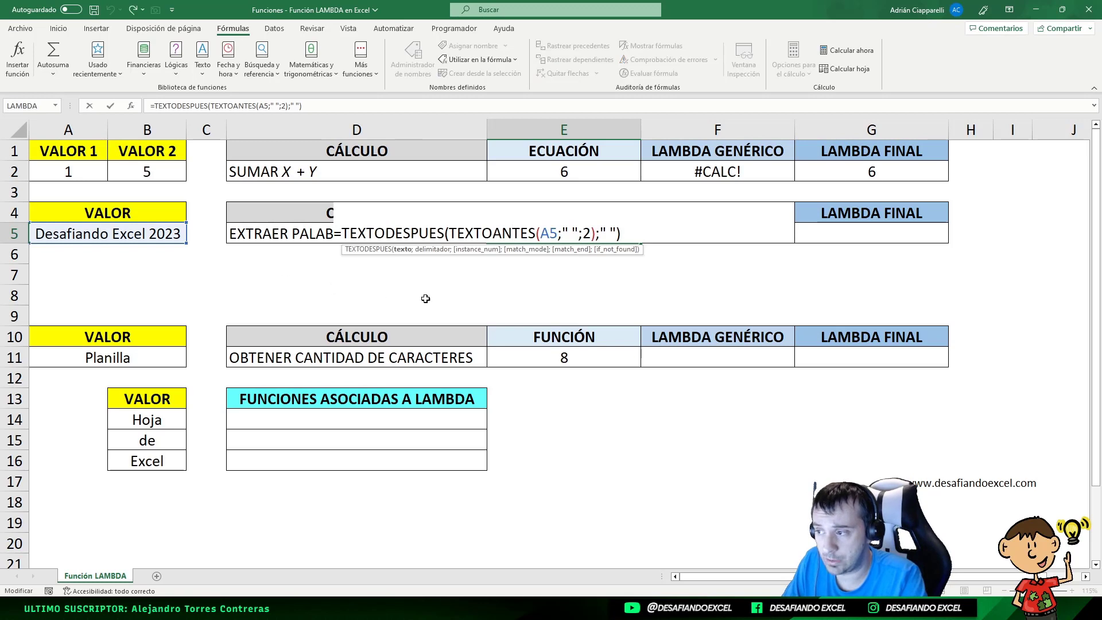
key(Escape)
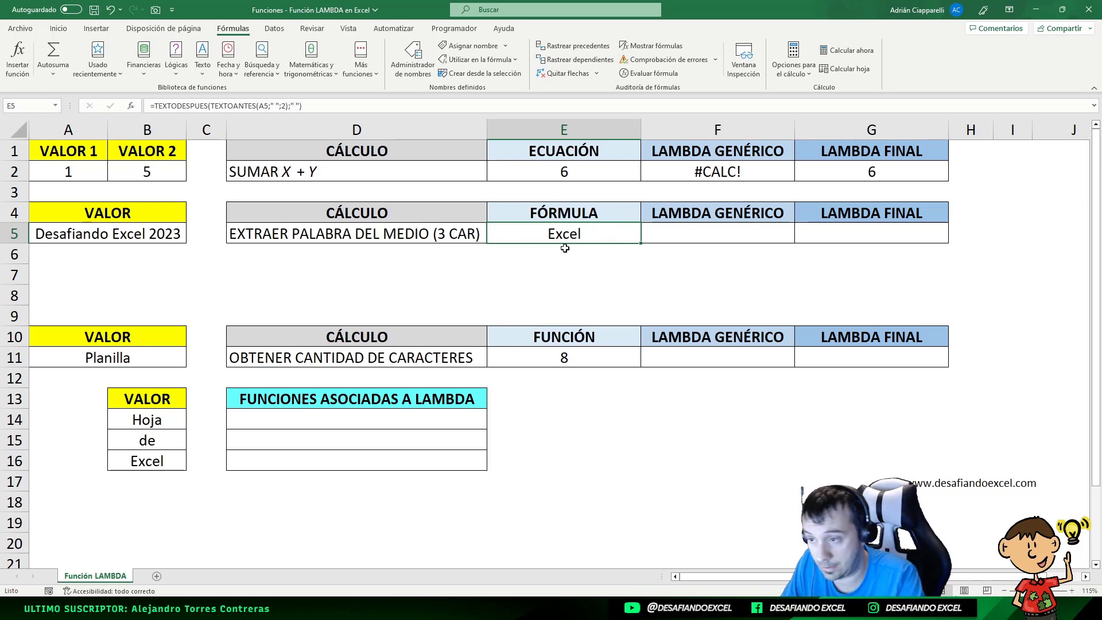
click(700, 240)
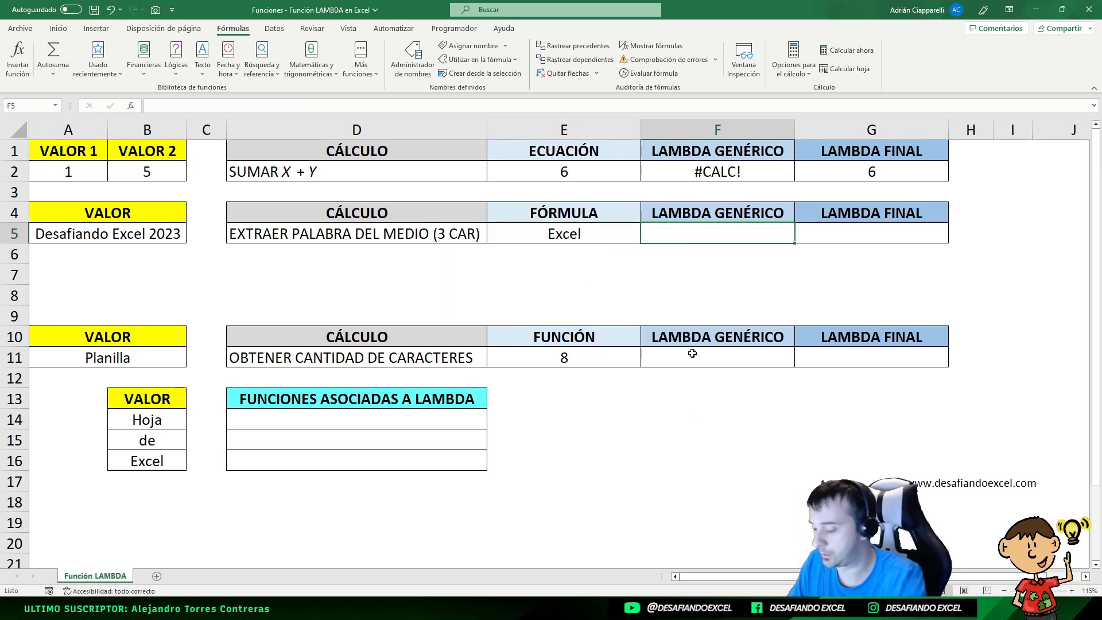
- Copy the middle-word extraction formula body from E5
text(=)
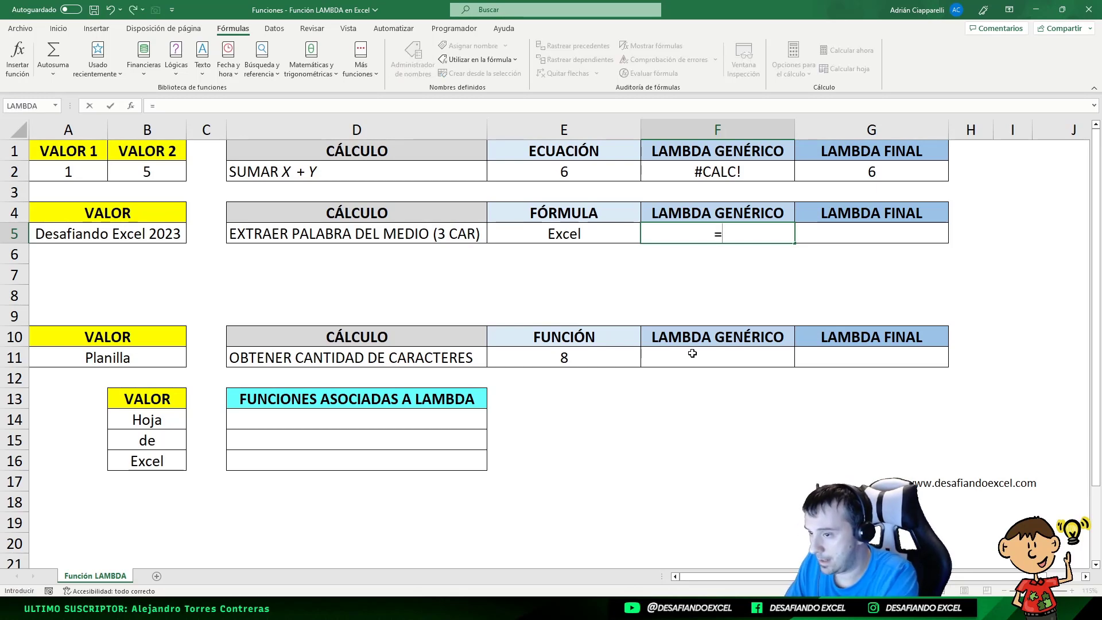
key(Escape)
click(605, 235)
key(F2)
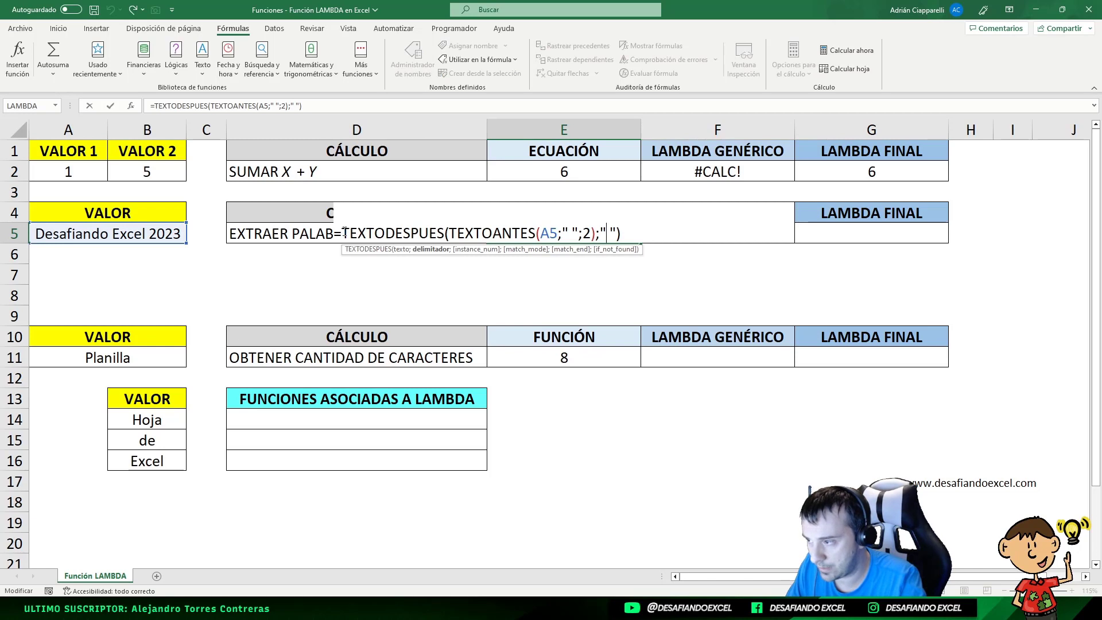
drag(344, 232, 619, 235)
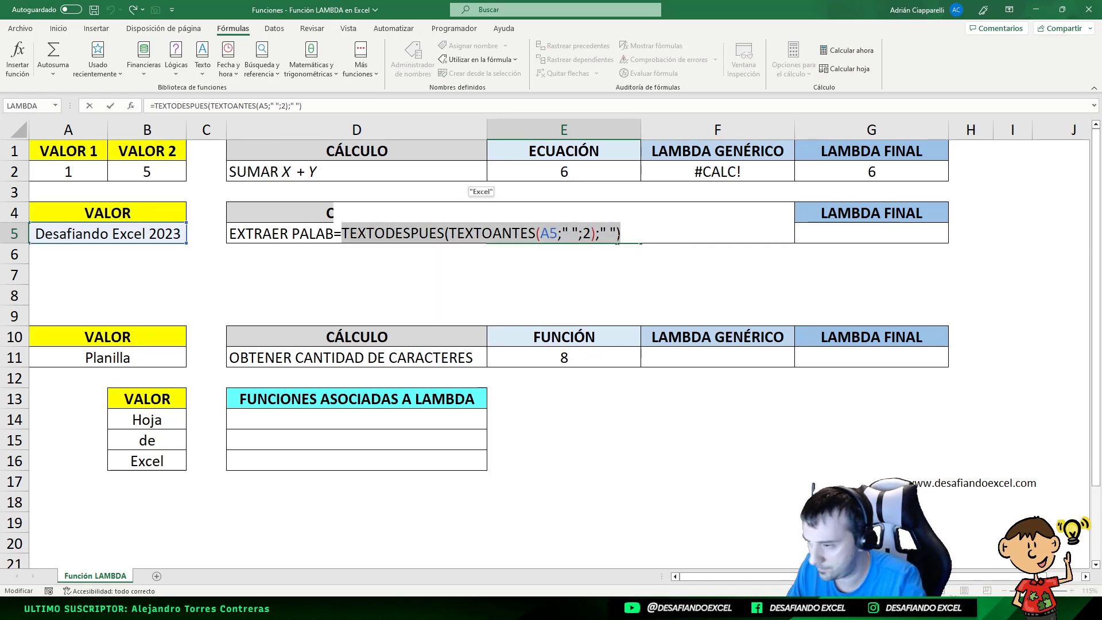
right_click(620, 233)
click(536, 257)
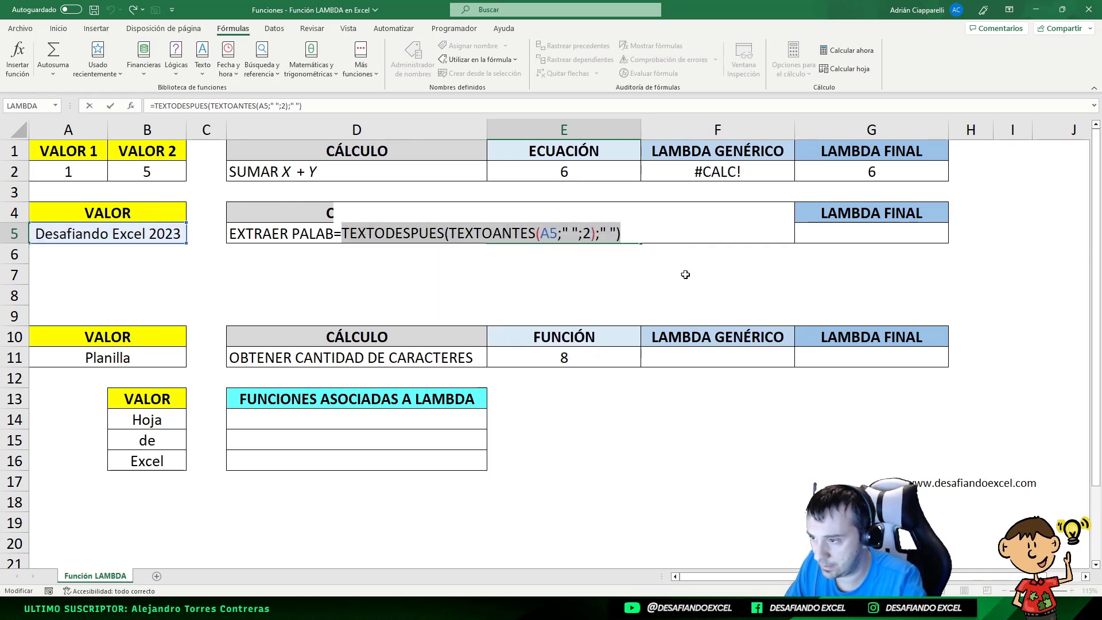
key(Escape)
- In F5 enter =LAMBDA(x;TEXTODESPUES(TEXTOANTES(x;" ";2);" ")), replacing A5 with x
click(689, 226)
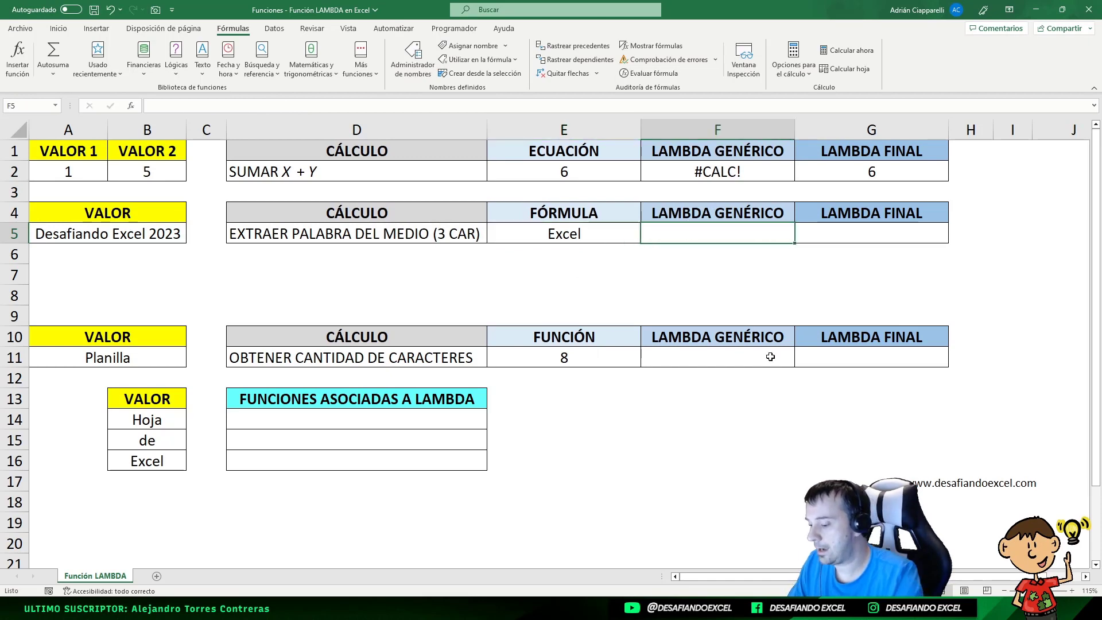
text(=LAM)
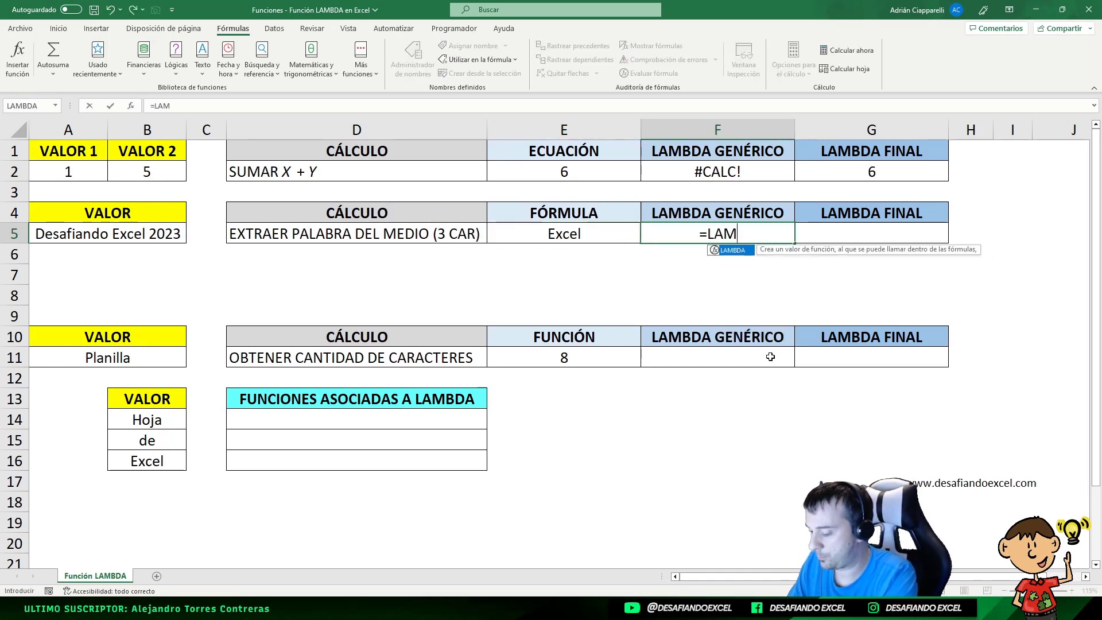
text(BDA()
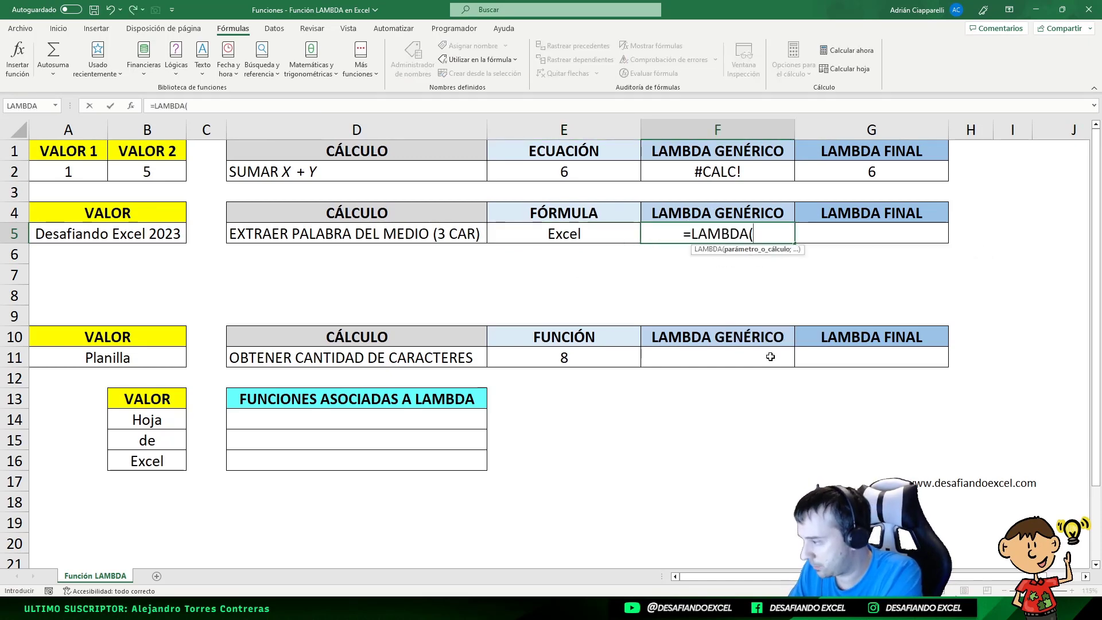
text(x)
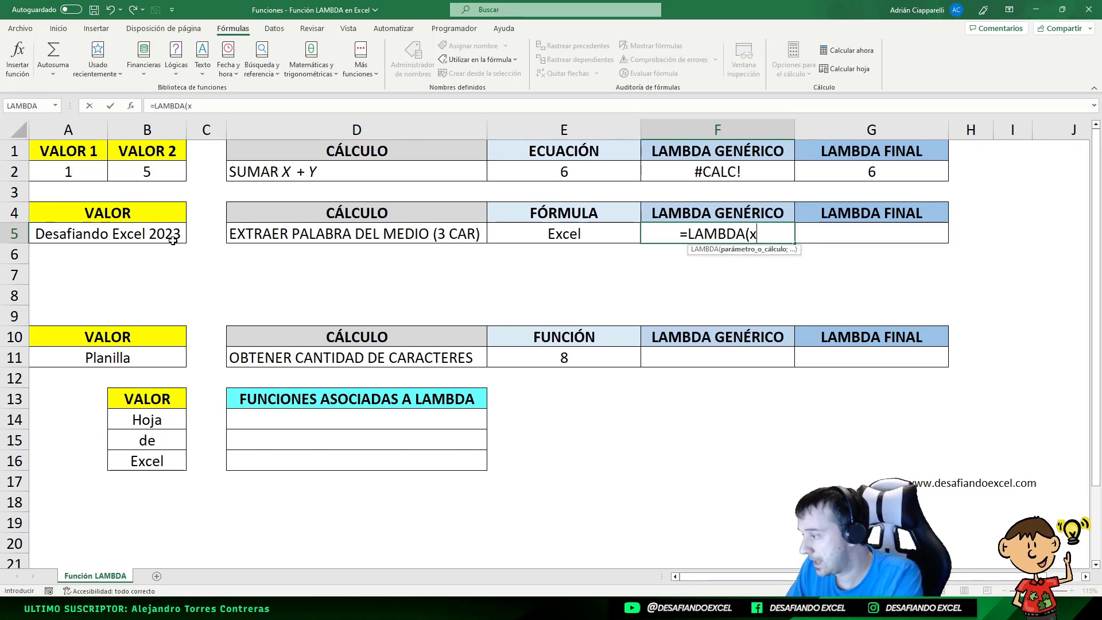
text(;)
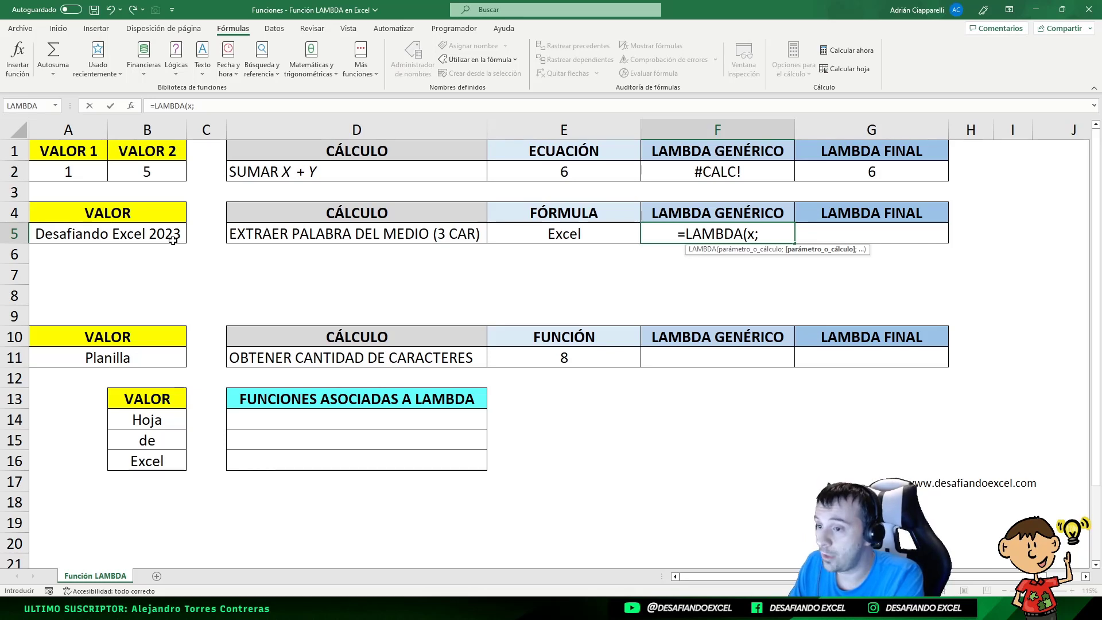
text(TEXTODESPUES(TEXTOANTES(A5;" ";2);" "))
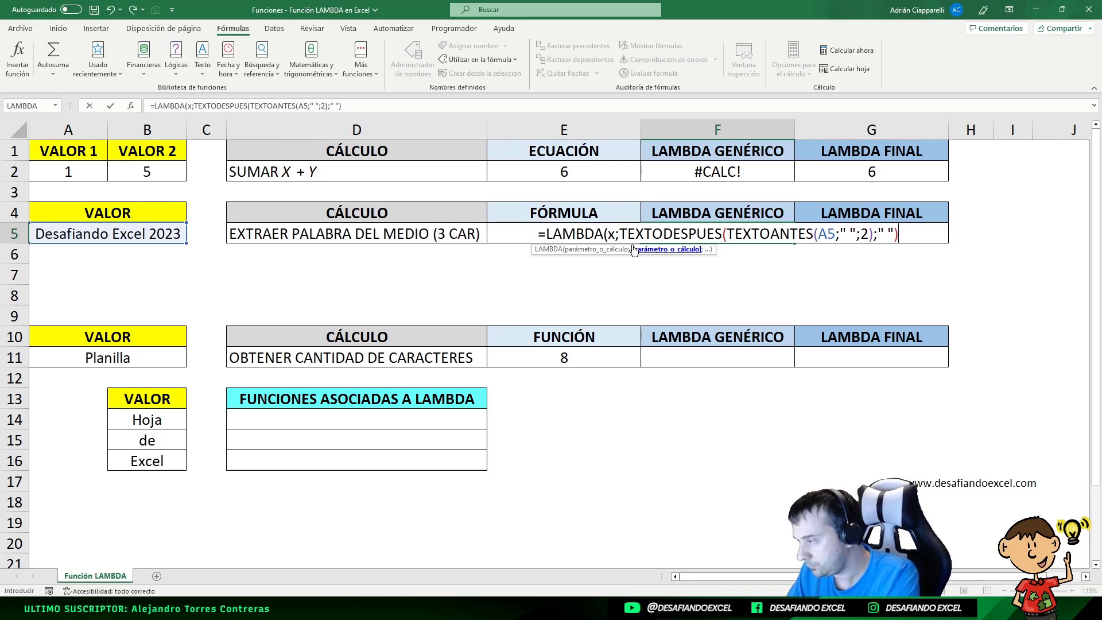
text())
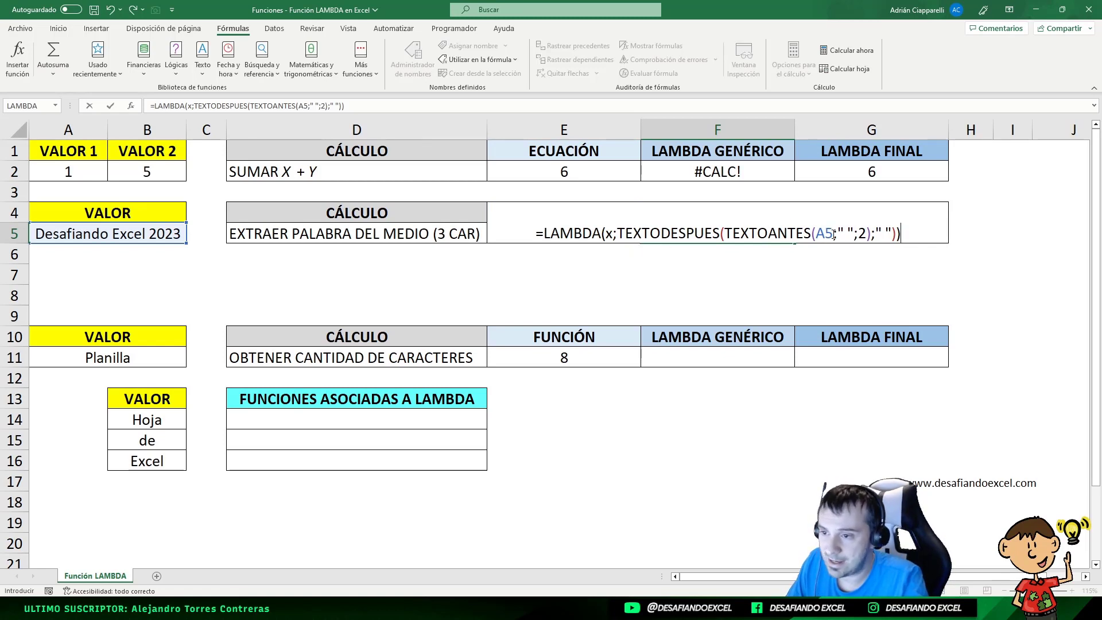
drag(833, 235, 815, 234)
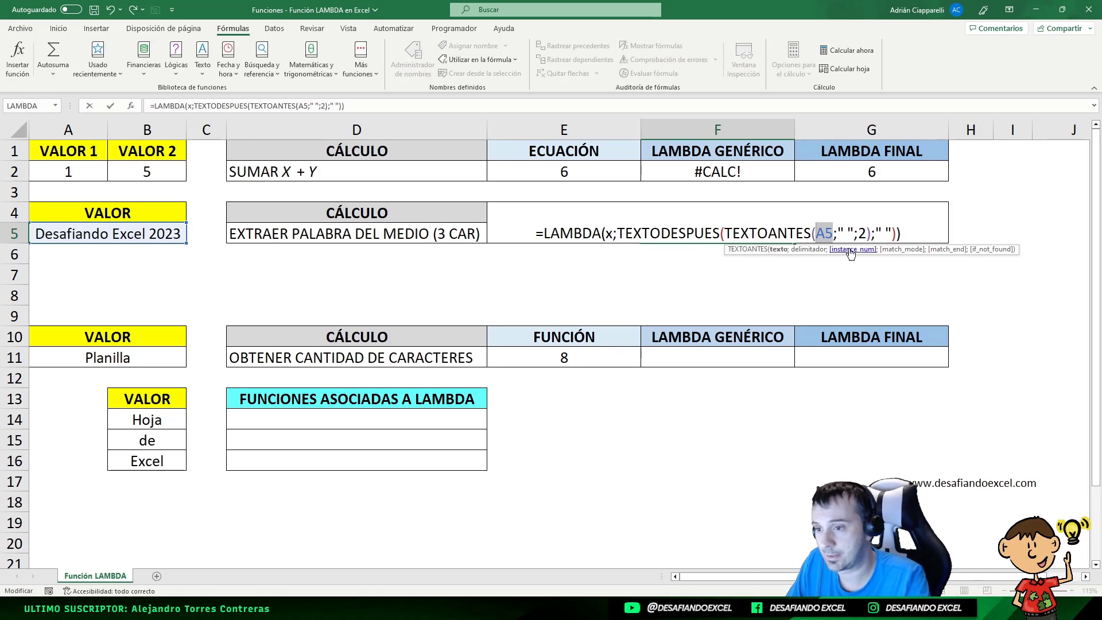
key(BackSpace)
text(x)
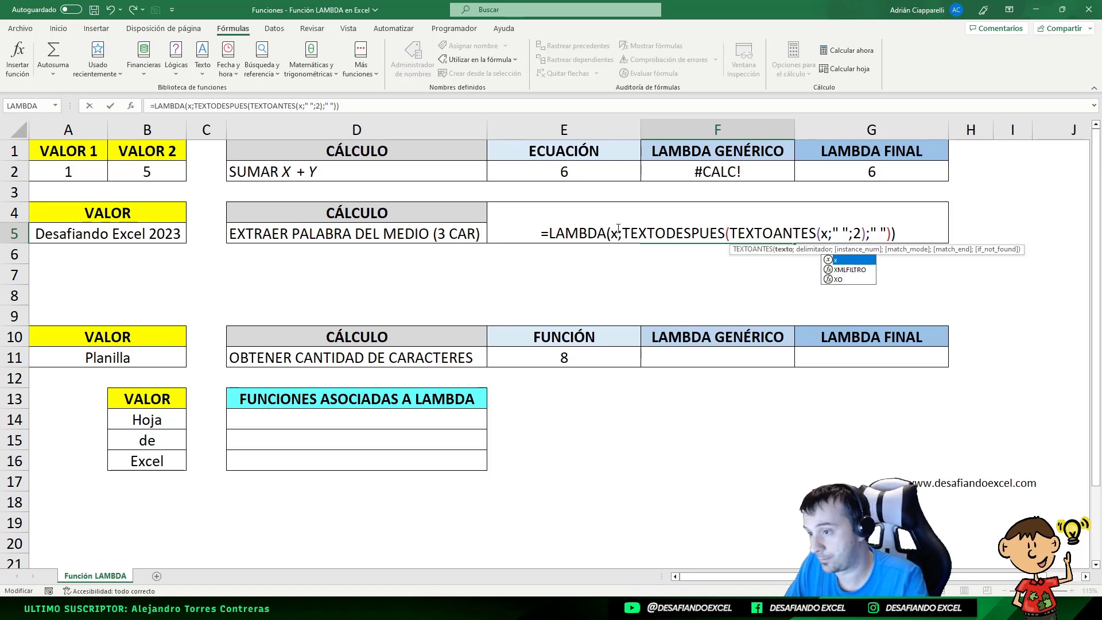
- Commit F5's LAMBDA, then append (A5) so F5 returns Excel
key(Return)
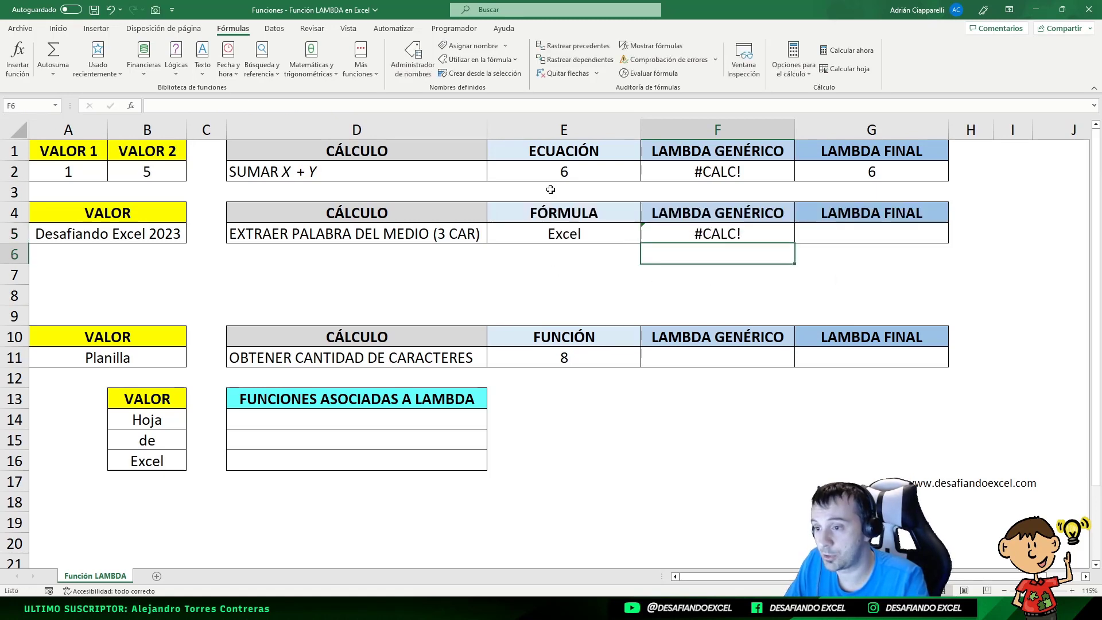
click(737, 232)
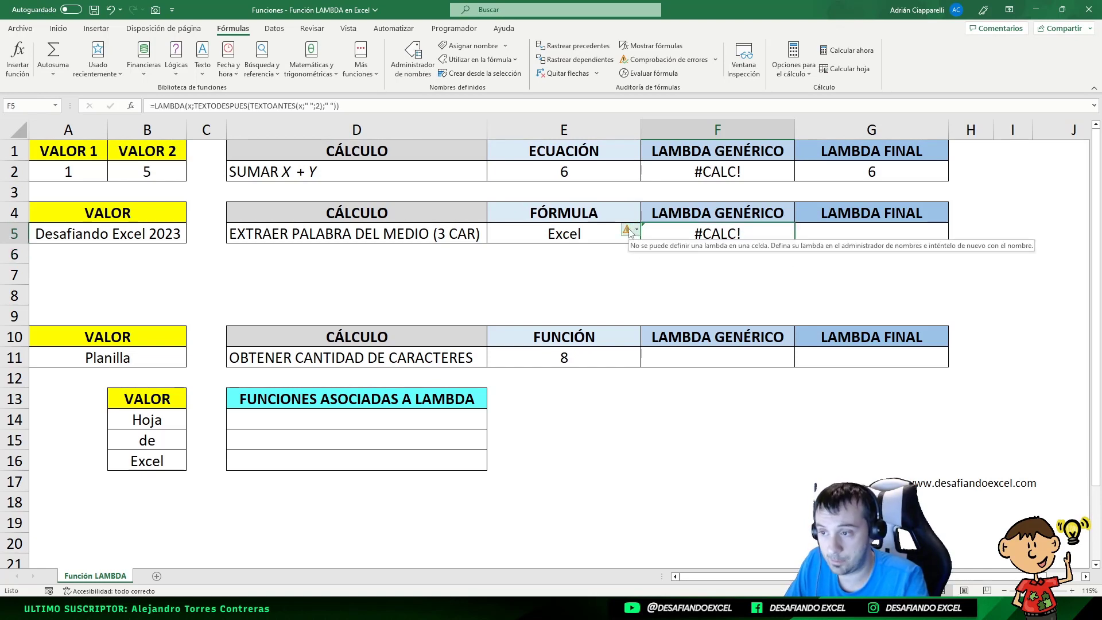
double_click(751, 235)
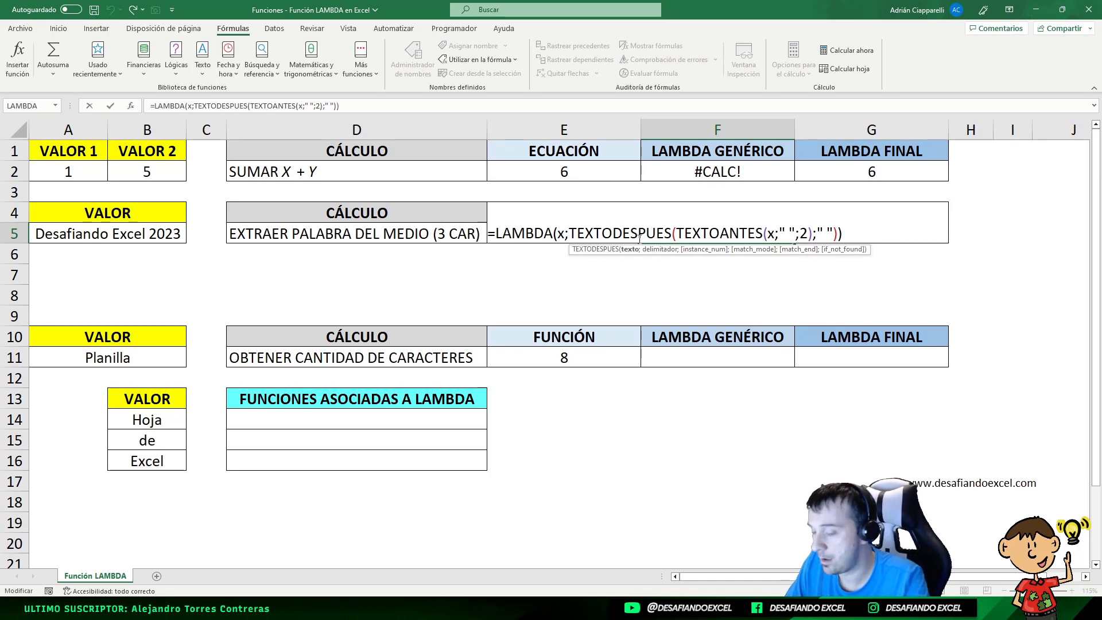
key(Return)
double_click(755, 233)
click(867, 228)
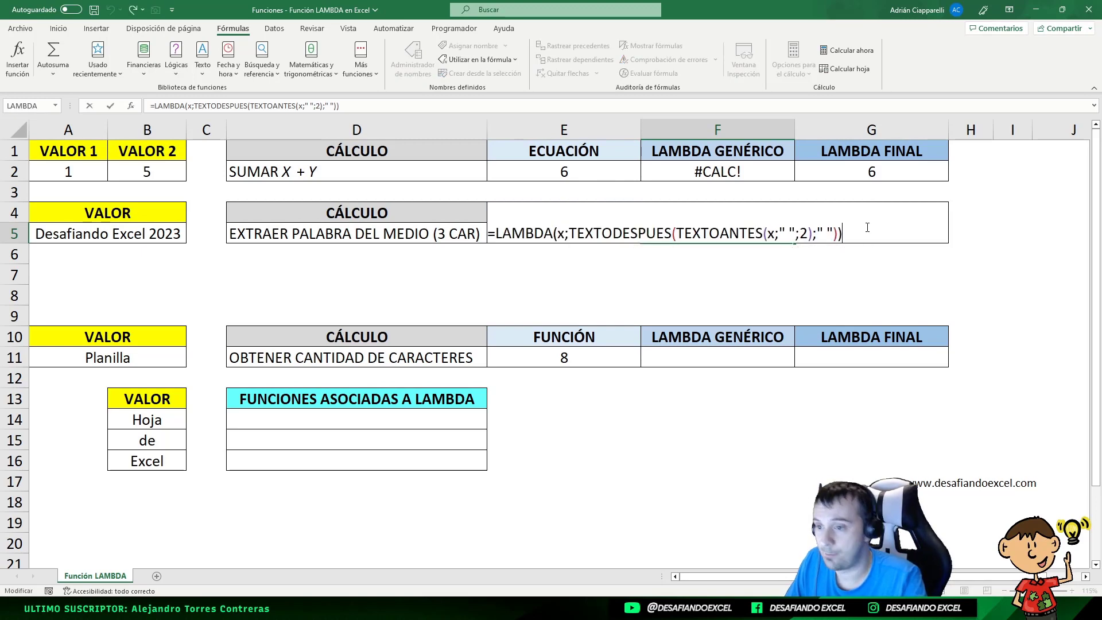
text(()
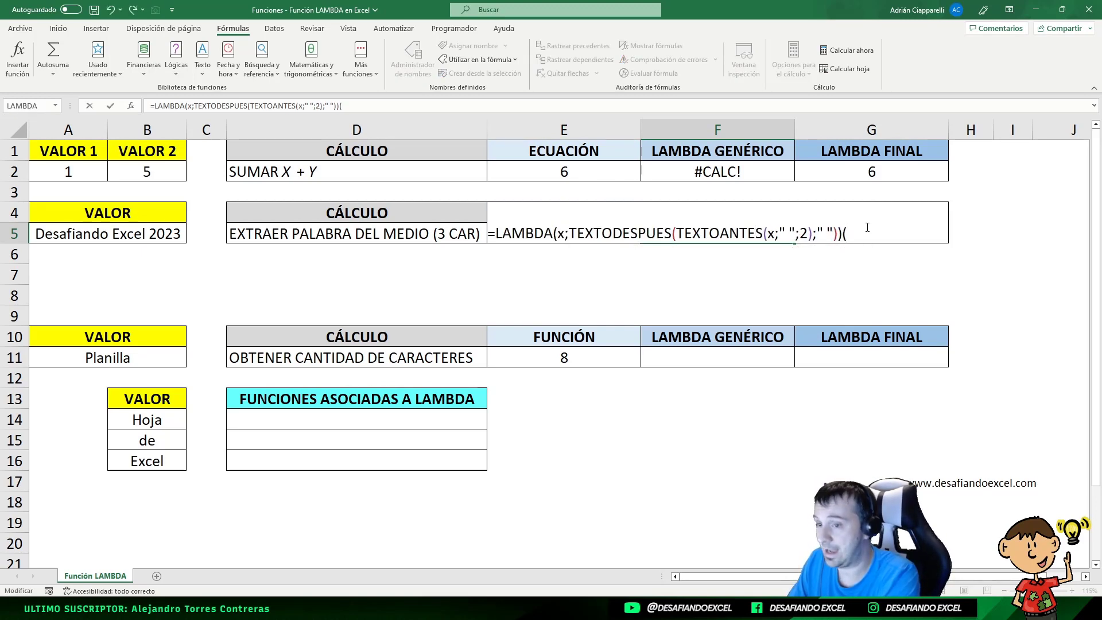
click(152, 234)
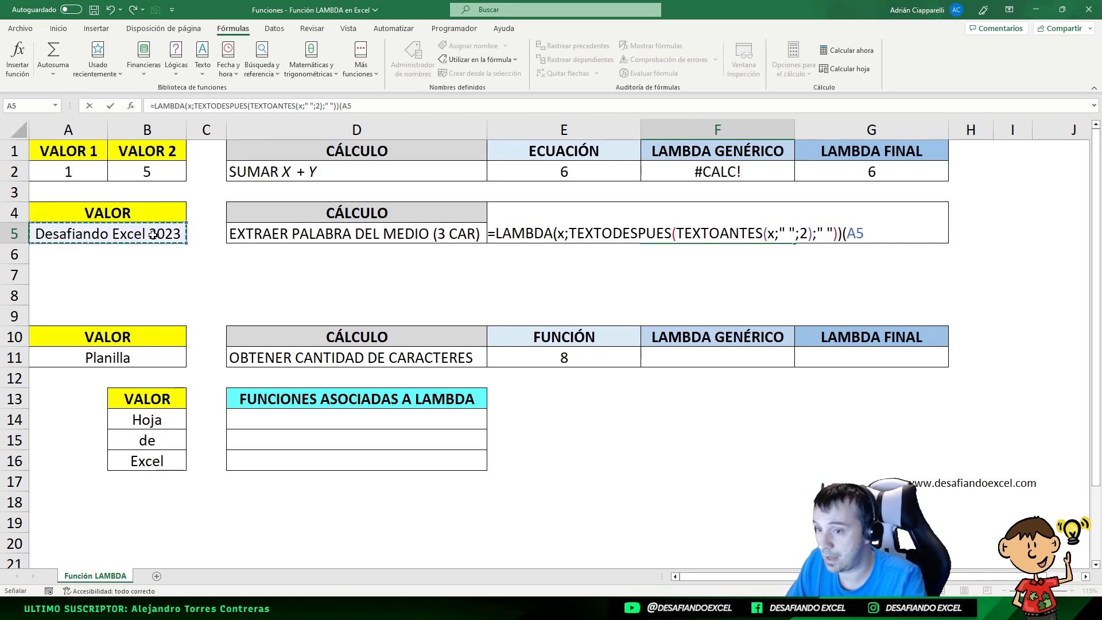
text())
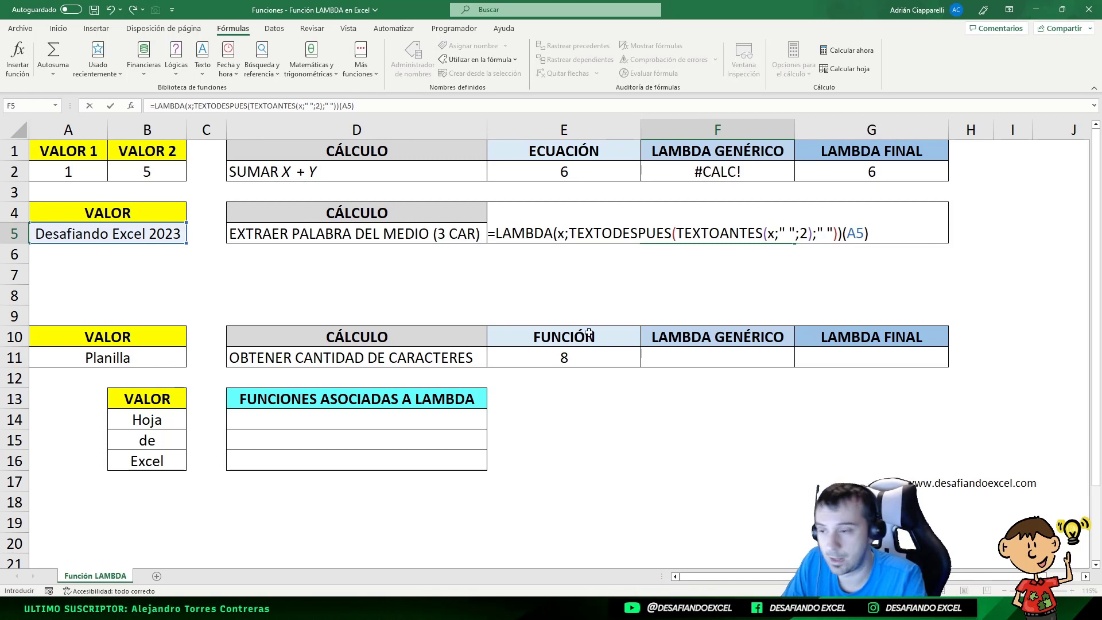
key(ctrl+Return)
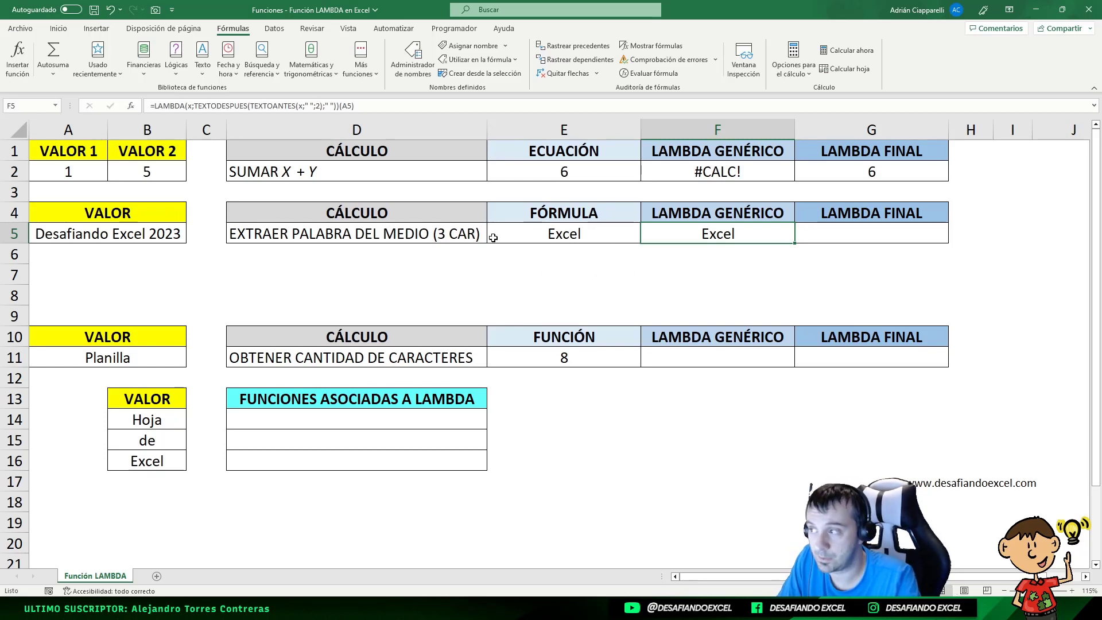
click(514, 236)
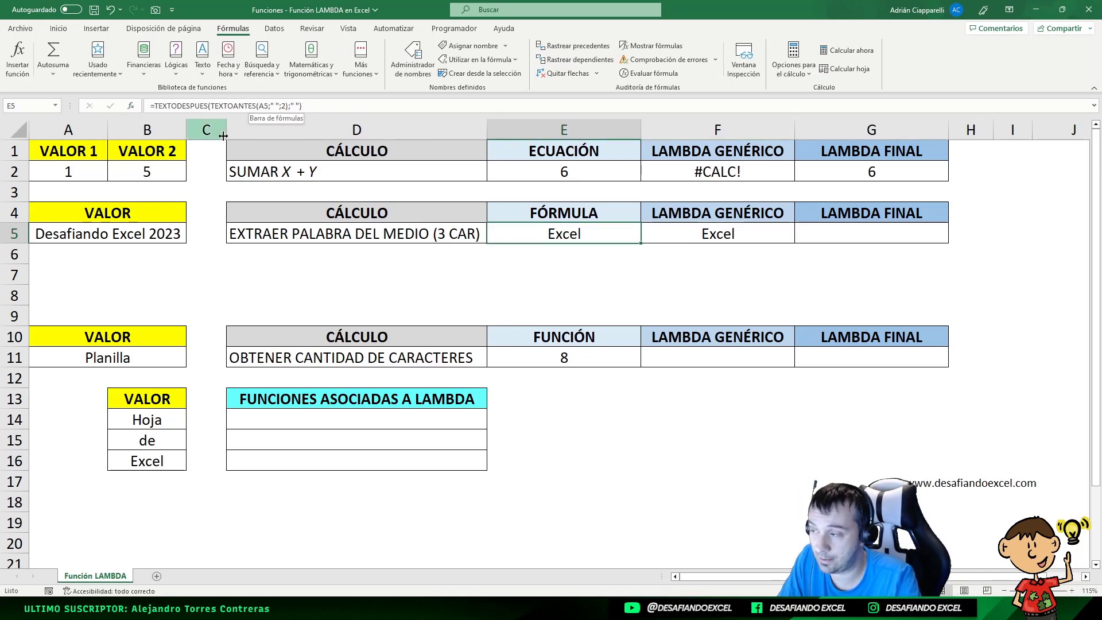
click(739, 235)
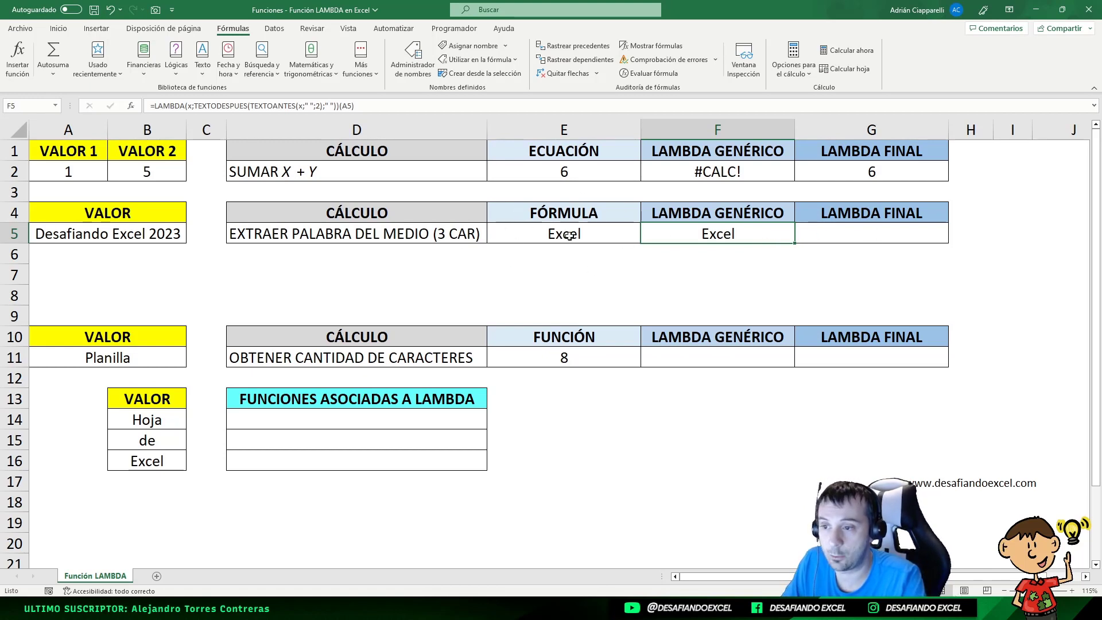
click(854, 238)
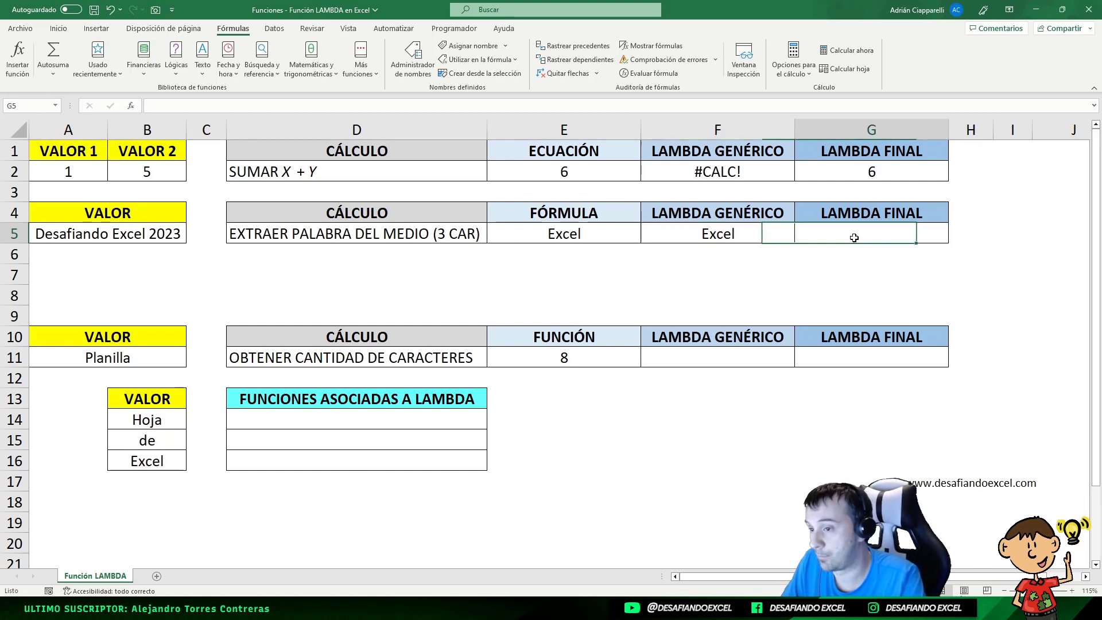
- Copy F5's full LAMBDA formula including its (A5) call
click(766, 229)
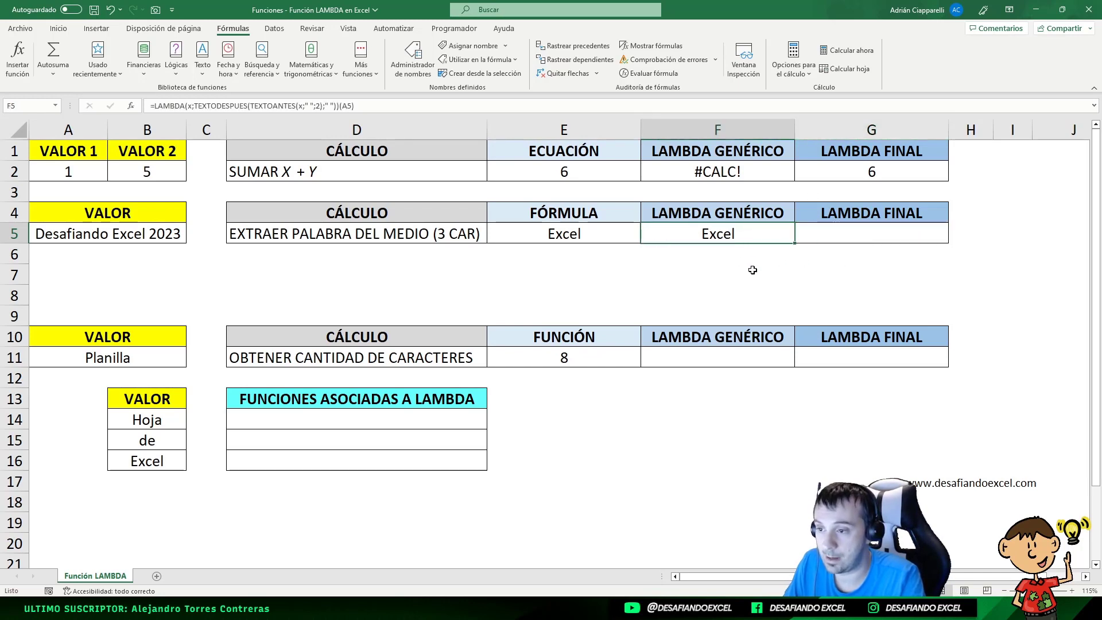
key(F2)
drag(644, 234, 489, 234)
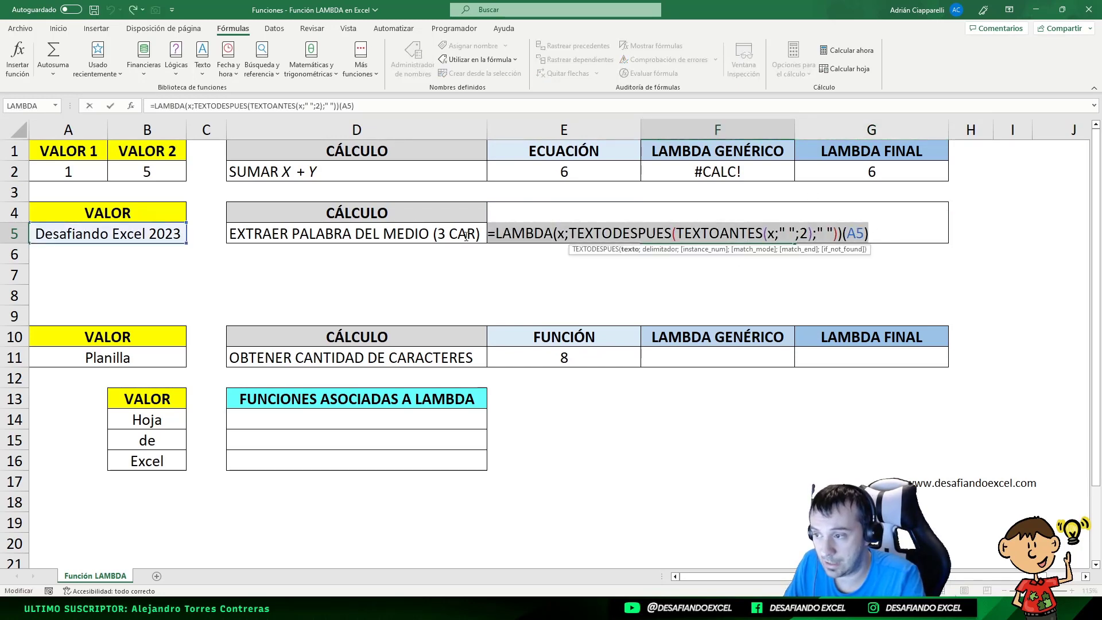
right_click(498, 234)
click(528, 264)
key(Escape)
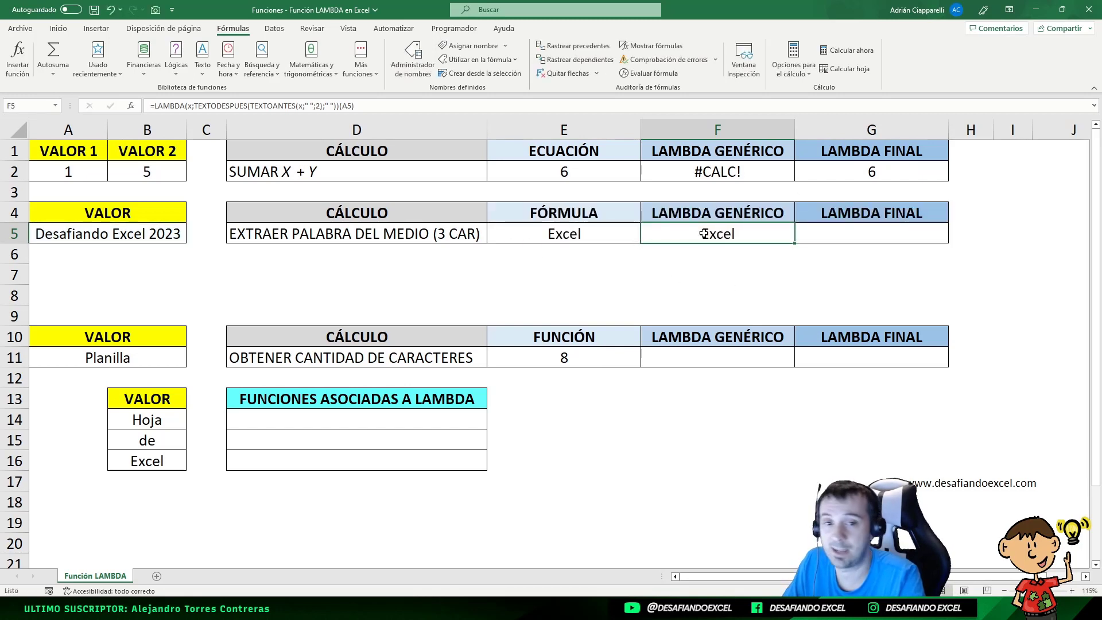
- Remove the (A5) call from F5, which shows #CALC! again
double_click(758, 234)
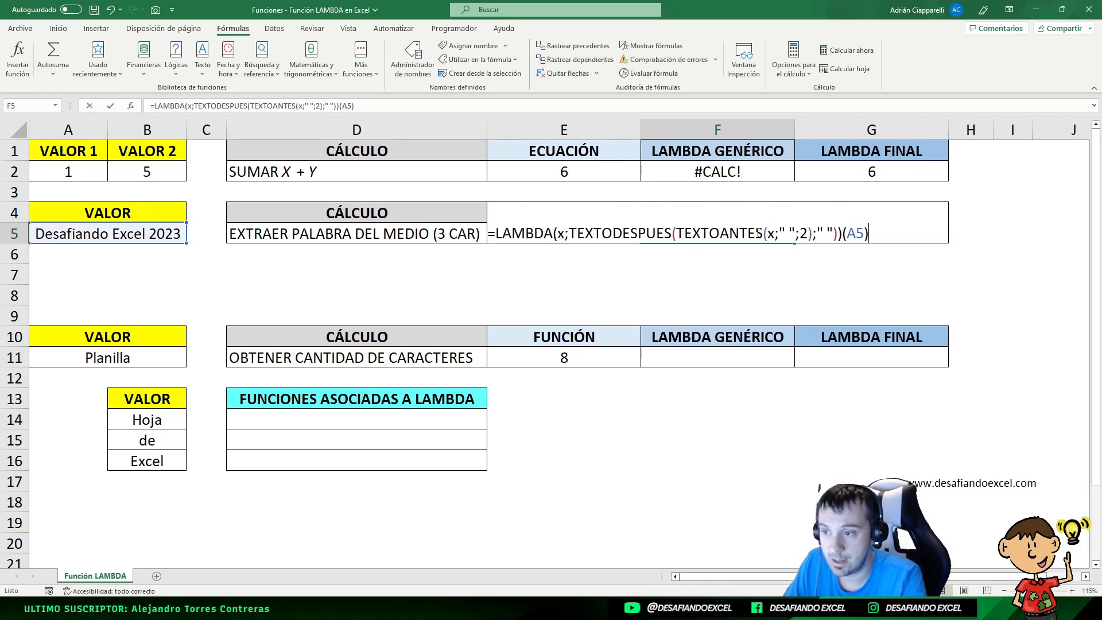
double_click(860, 232)
key(BackSpace)
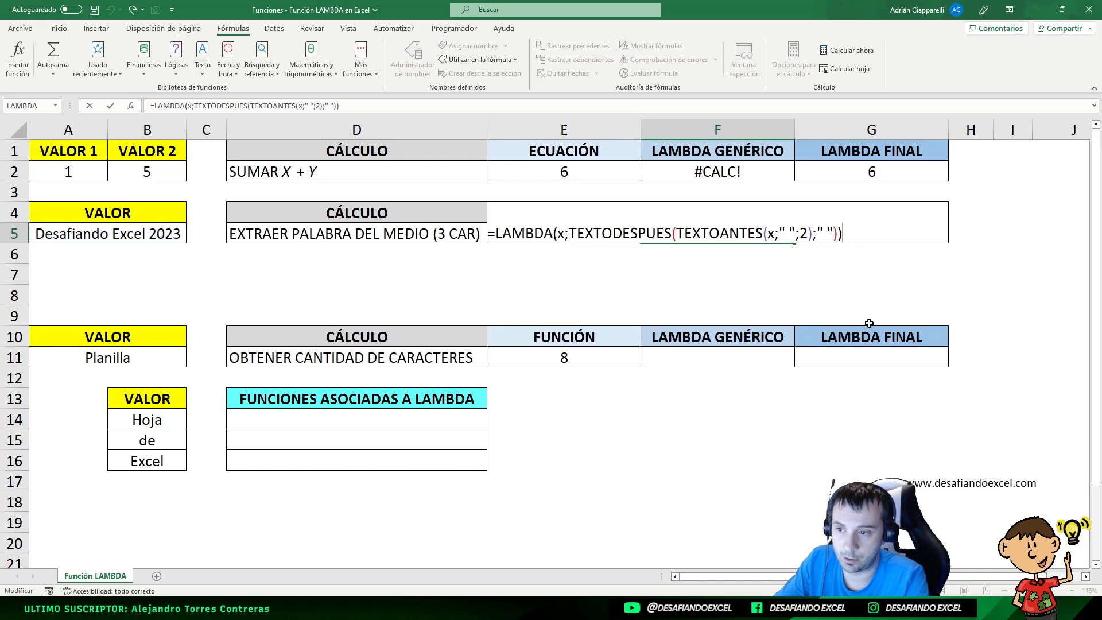
key(Return)
- Copy F5's parameter-only LAMBDA formula text
click(706, 237)
double_click(714, 232)
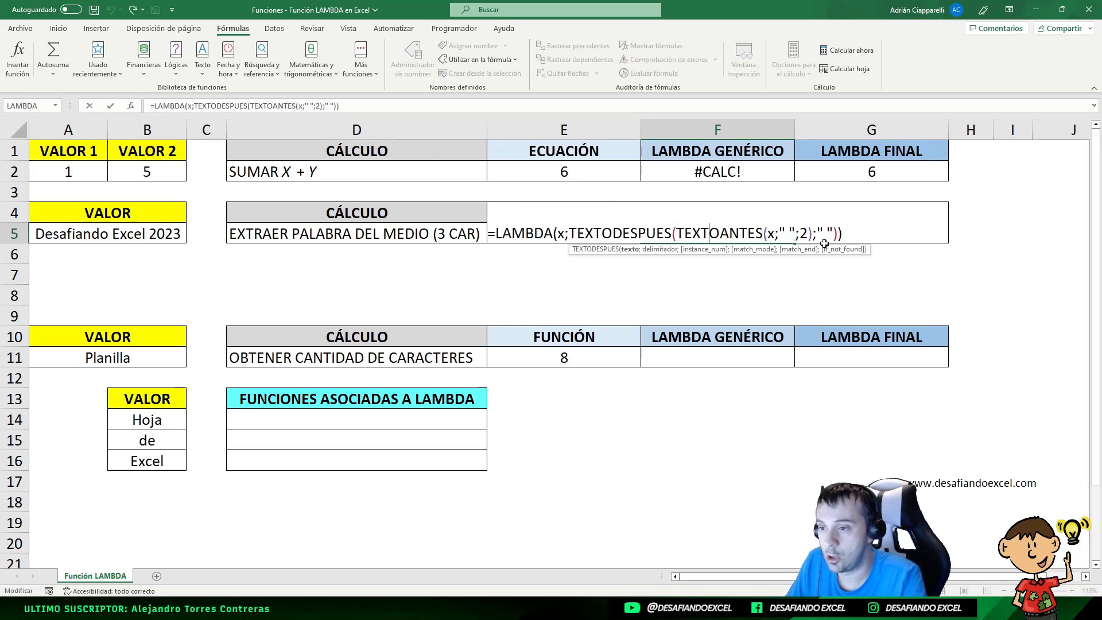
drag(843, 233, 487, 233)
right_click(524, 236)
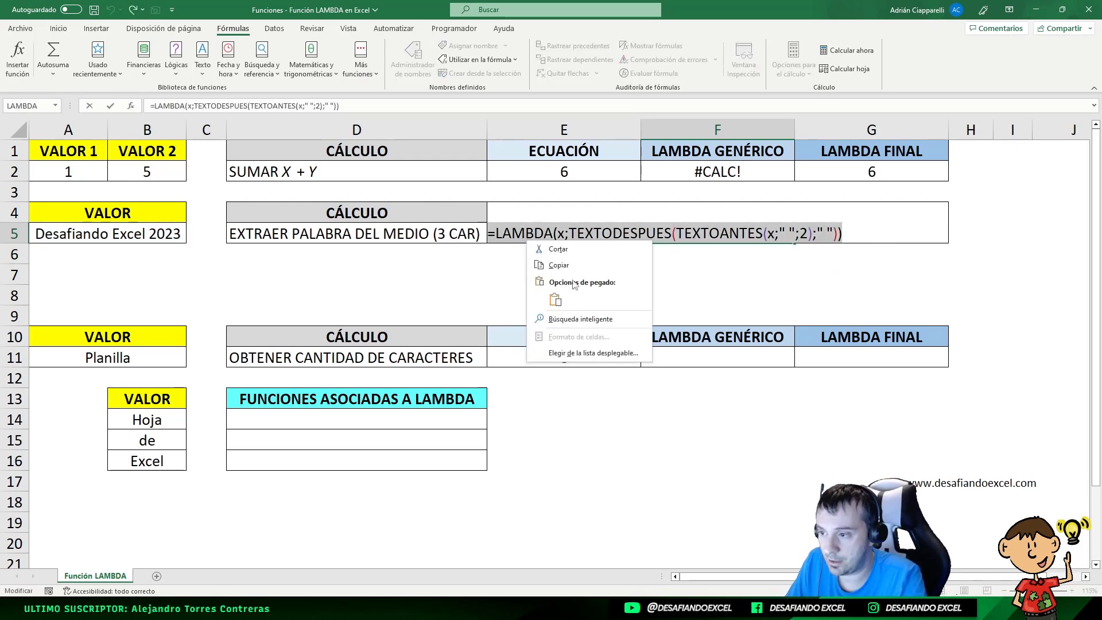
click(543, 265)
key(Escape)
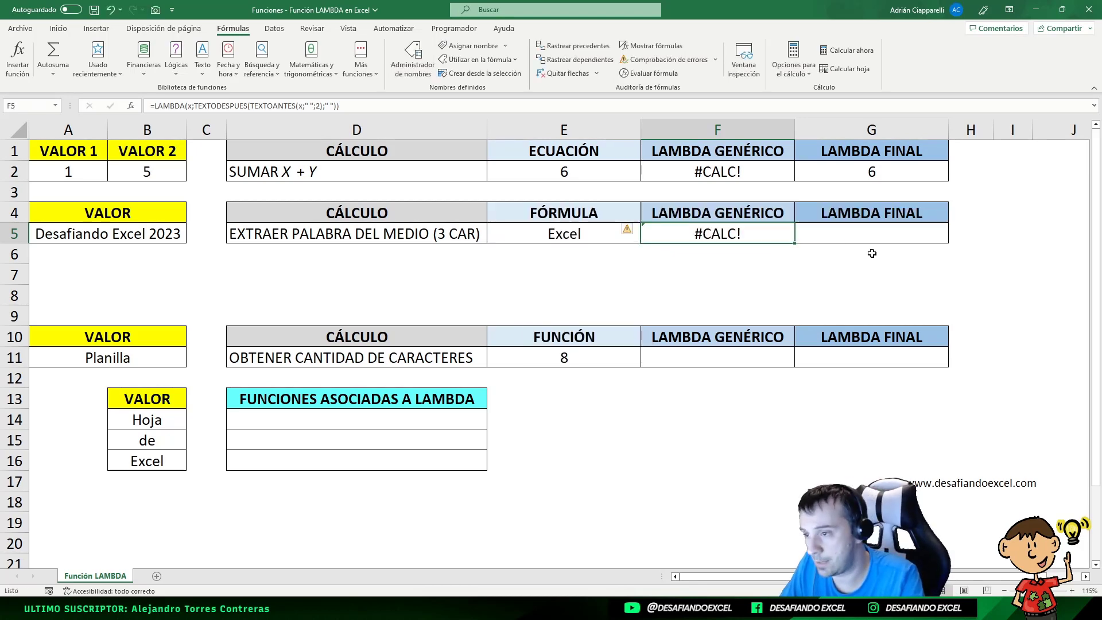
click(873, 233)
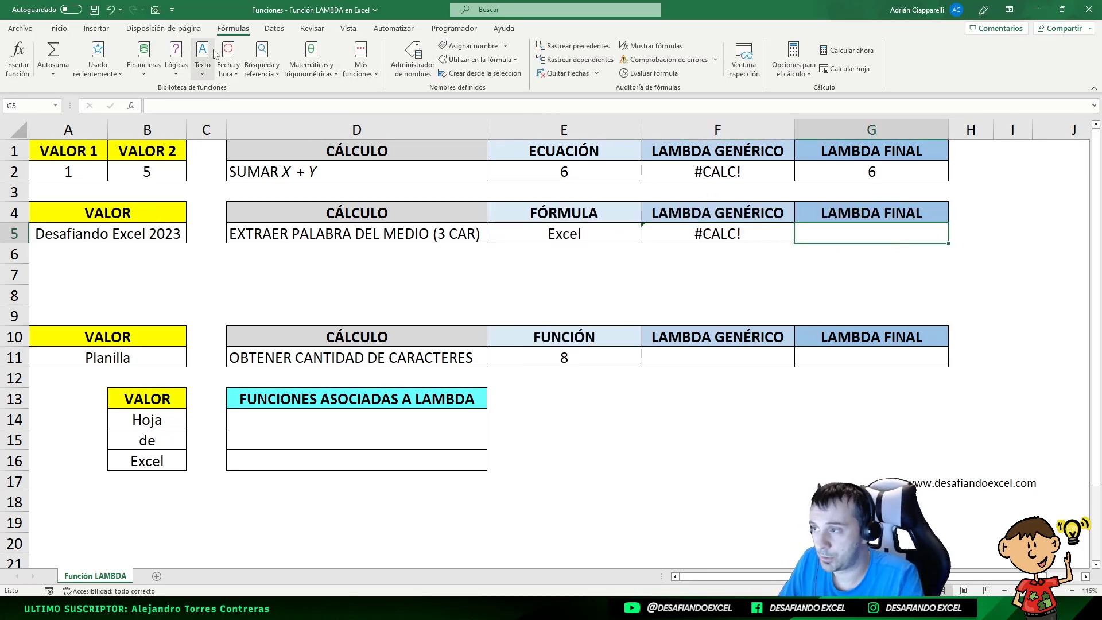
- Create the name PALABRAMEDIO that refers to the pasted middle-word LAMBDA formula
click(413, 58)
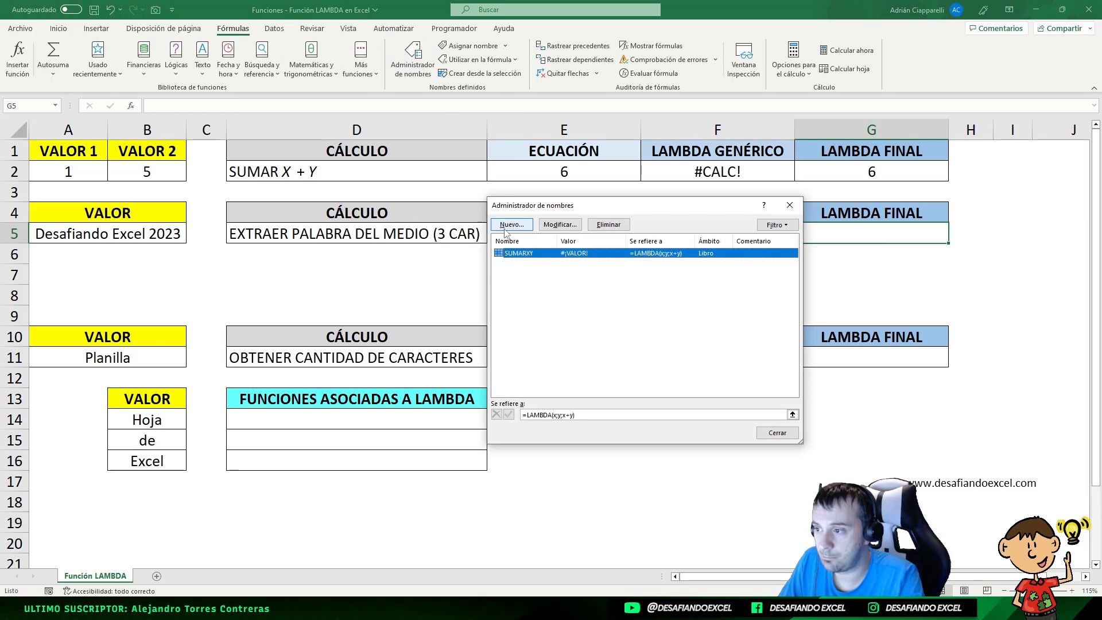
click(511, 224)
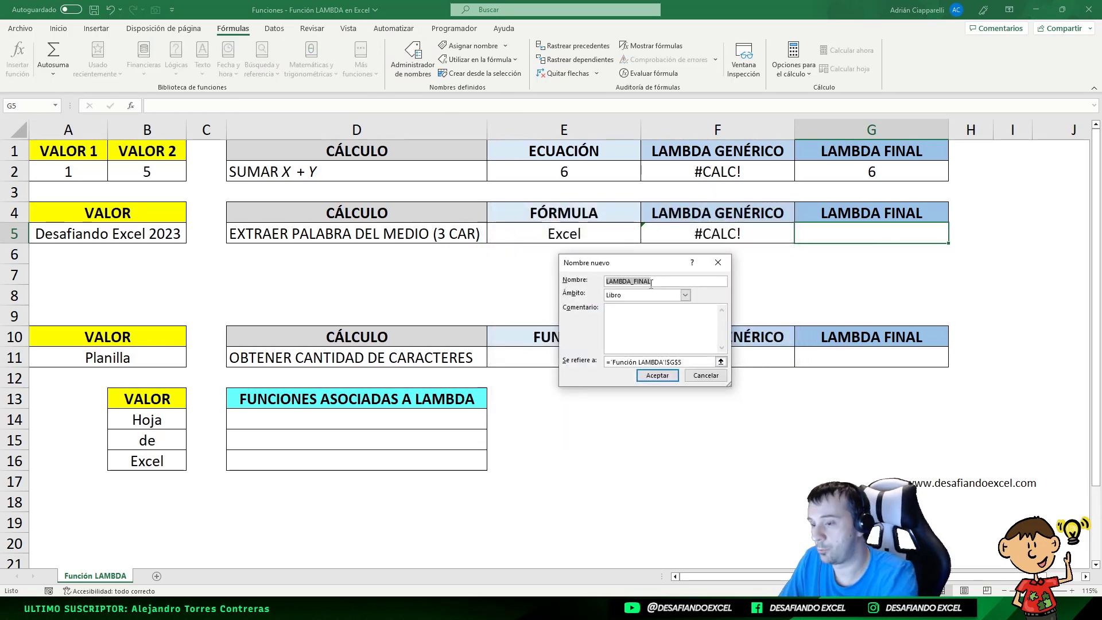
key(BackSpace)
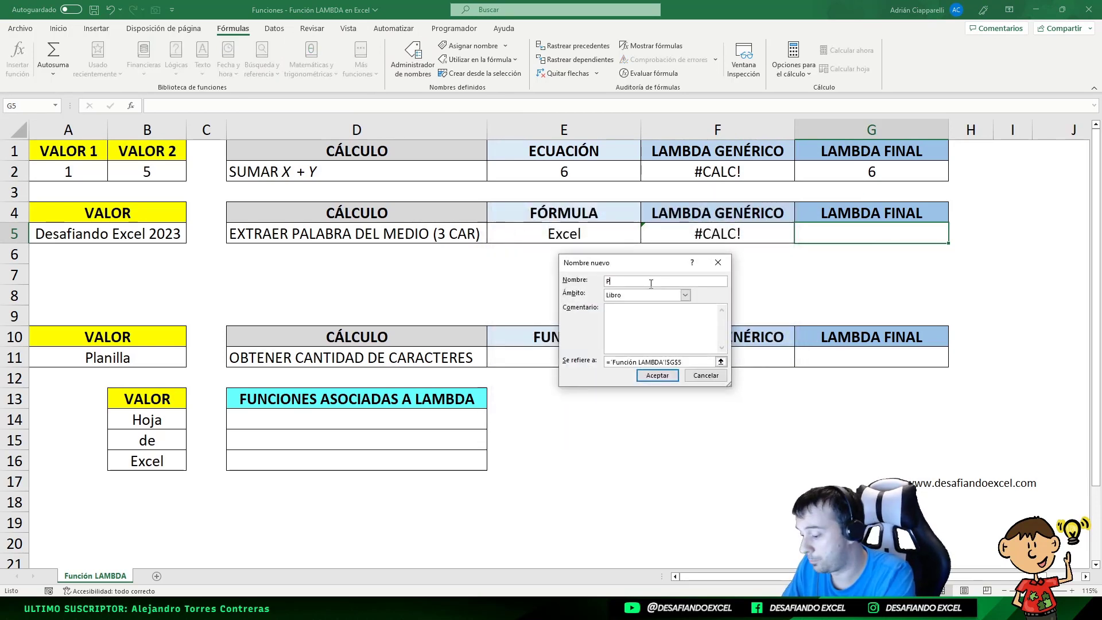
text(PALABRAMEDIO)
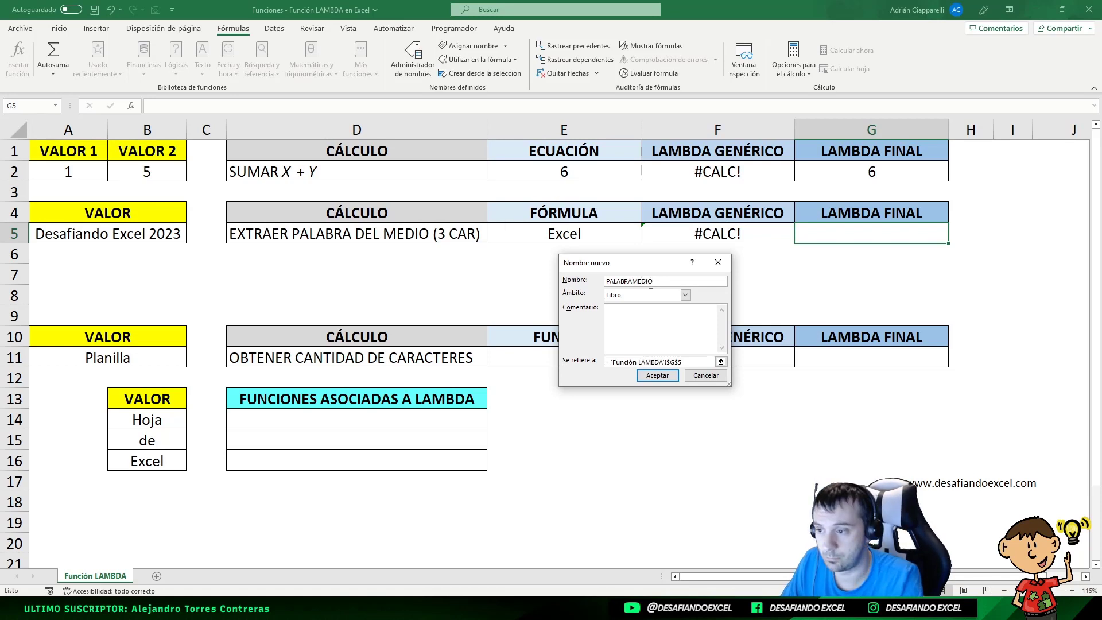
triple_click(701, 361)
key(ctrl+v)
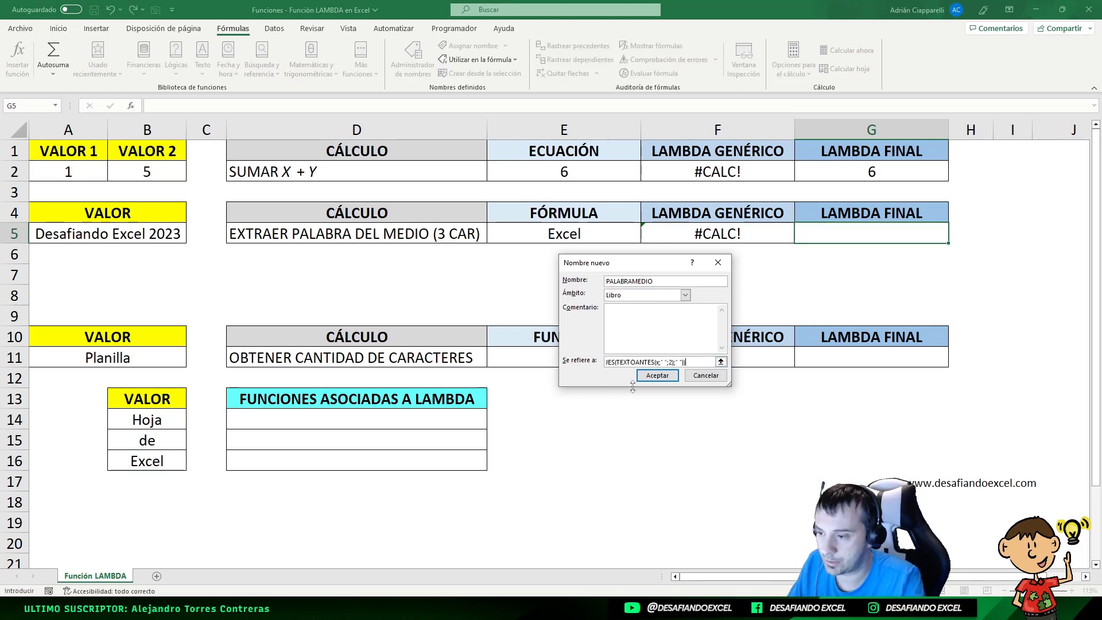
key(Home)
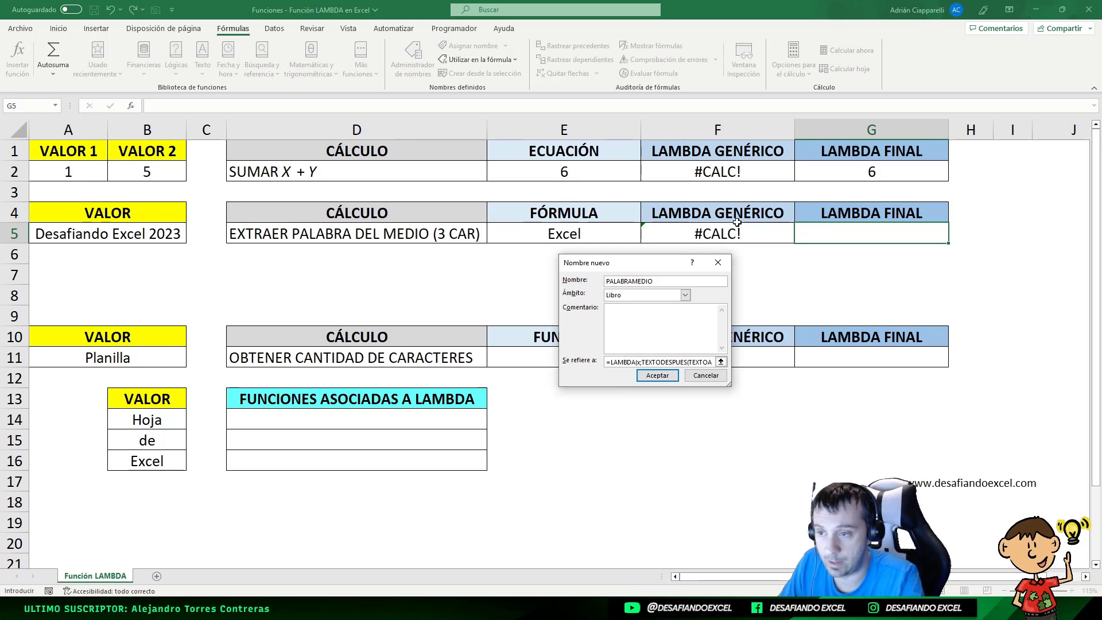
click(657, 376)
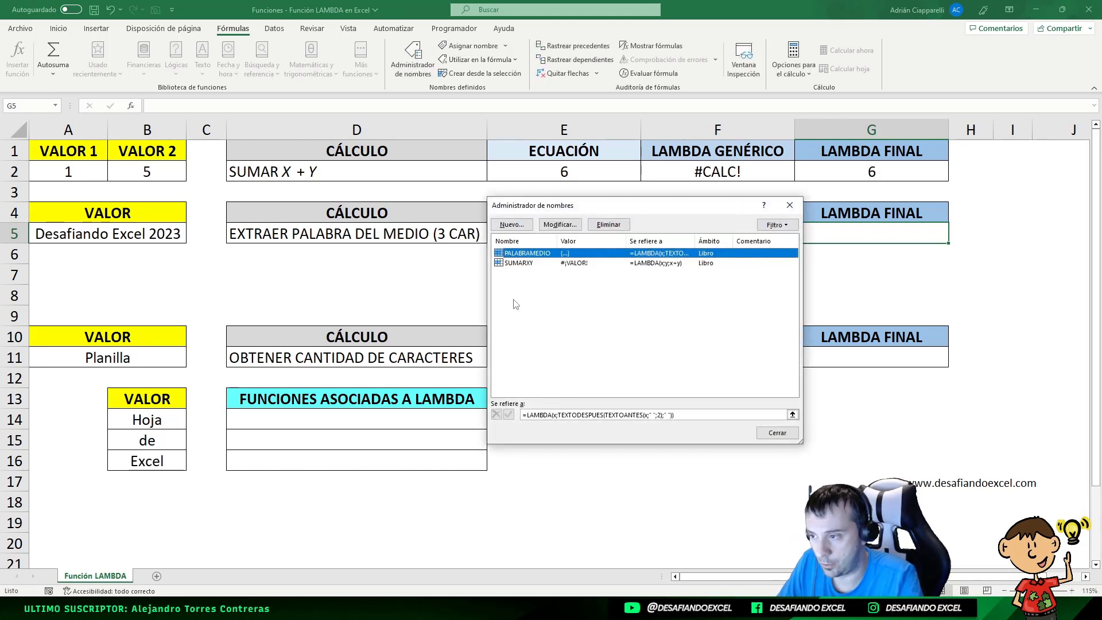
click(777, 434)
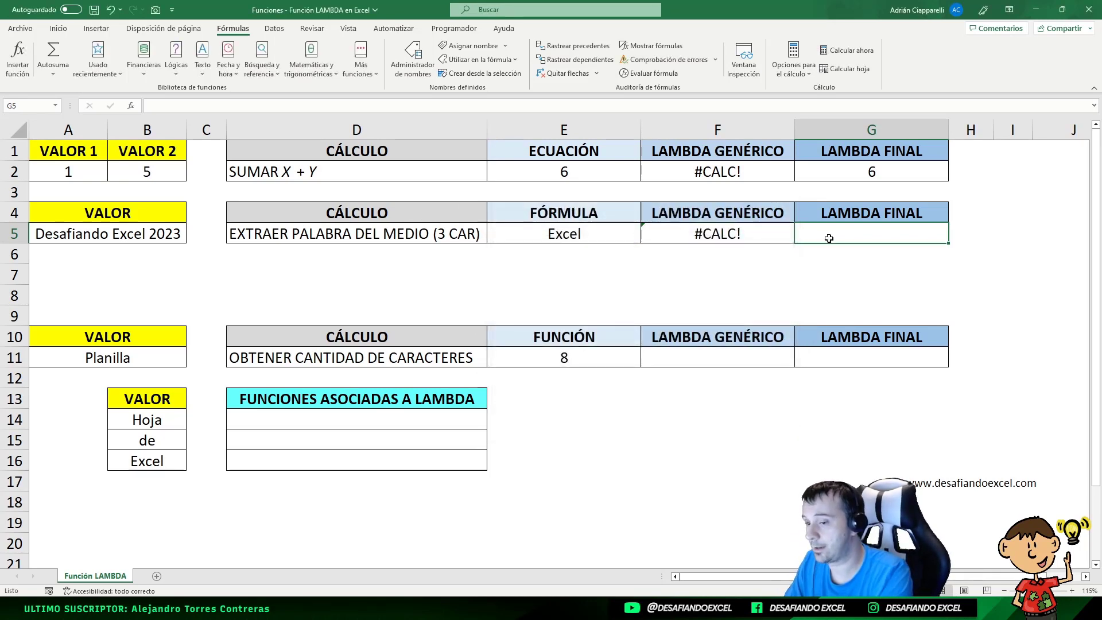
- Enter =PALABRAMEDIO(A5) in G5 so it returns Excel
text(=)
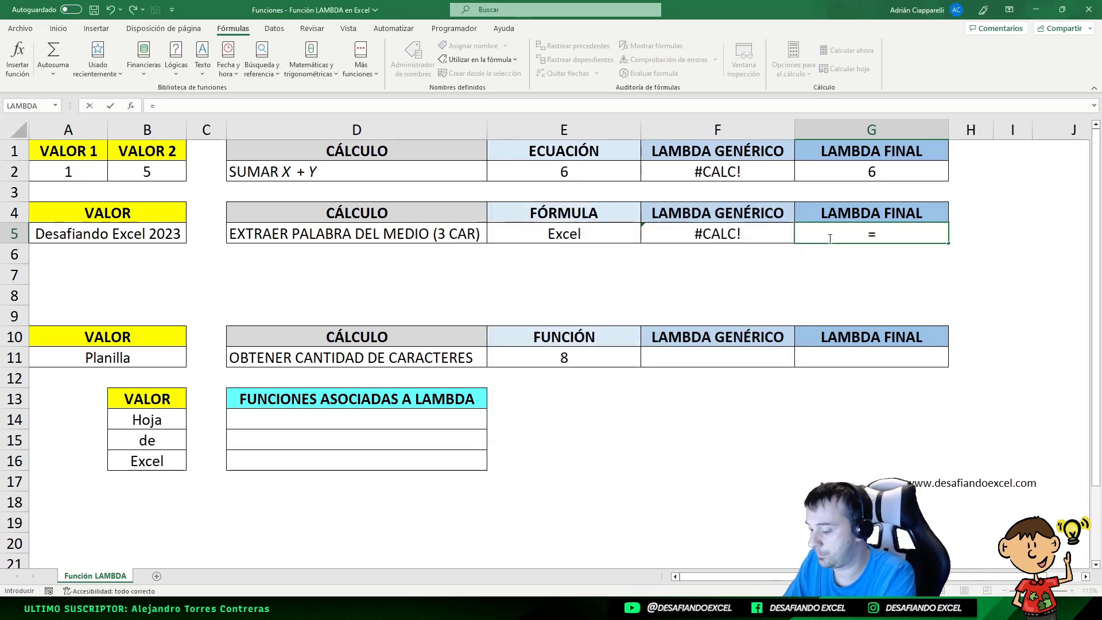
text(PALABRAMED)
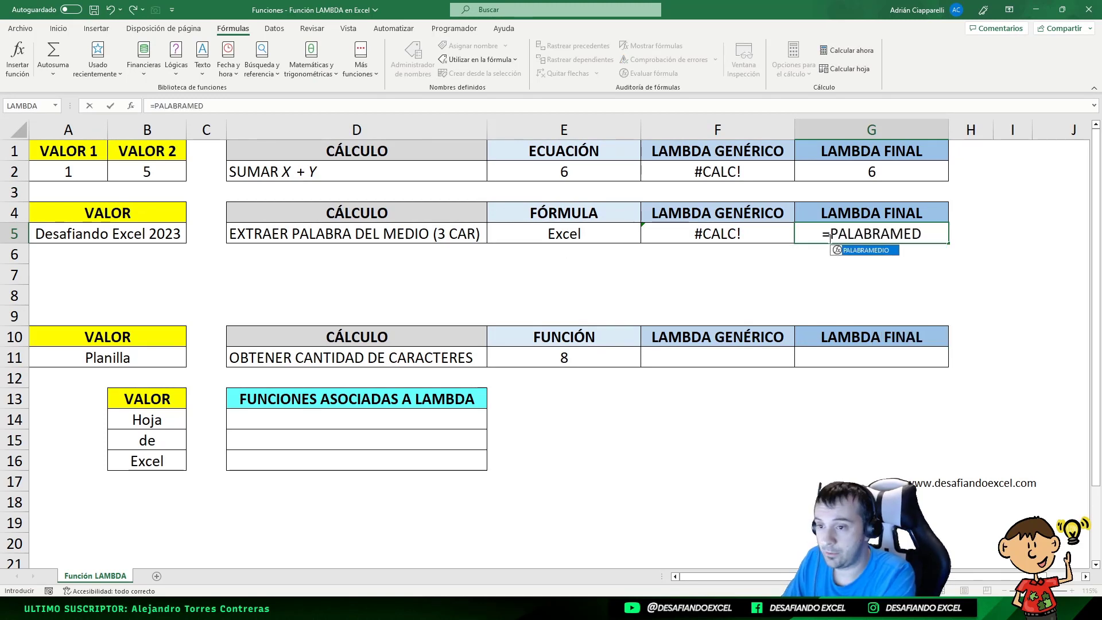
text(IO)
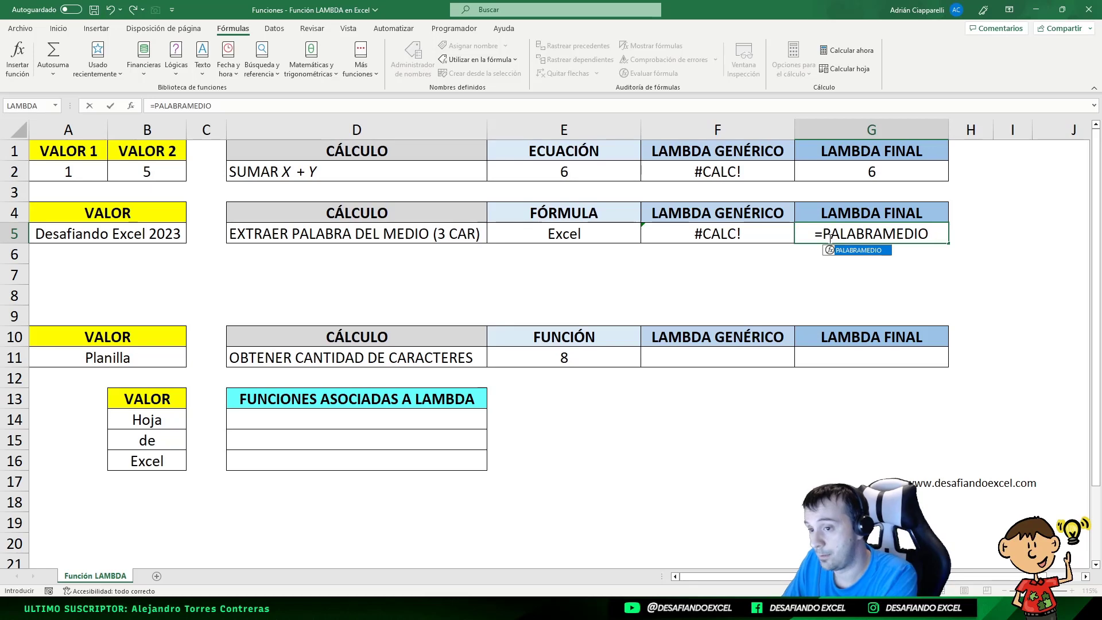
text(()
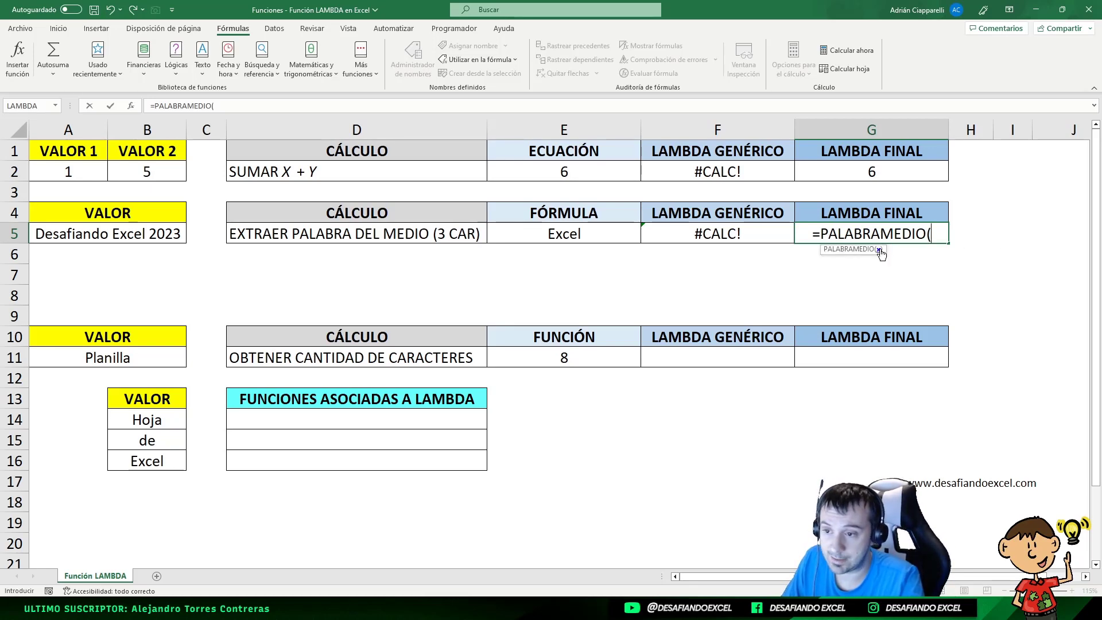
click(79, 246)
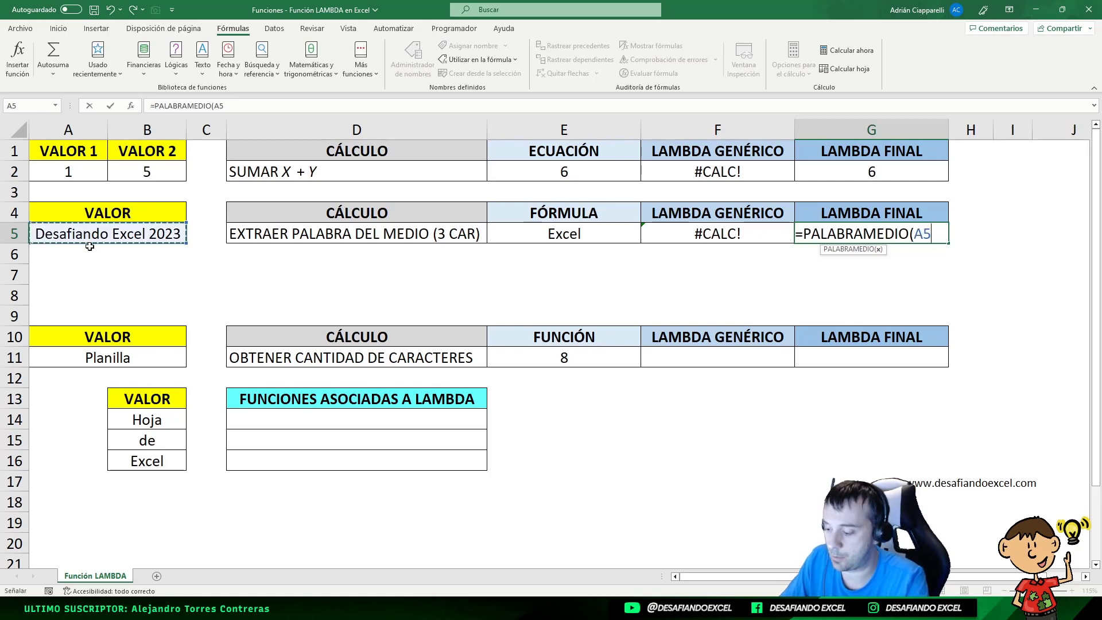
text())
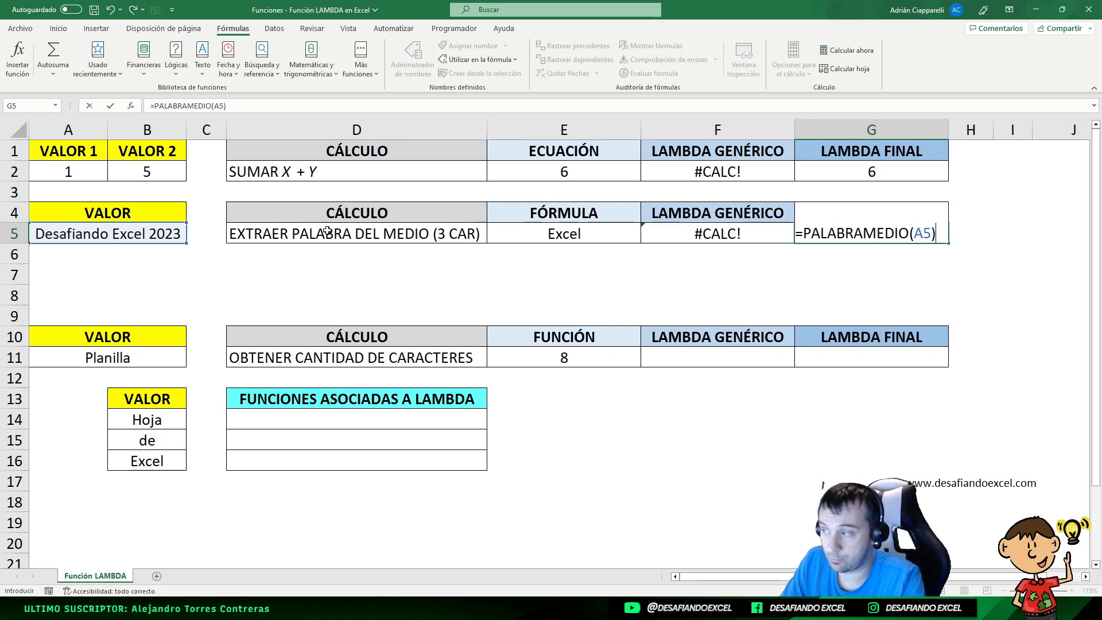
key(Return)
click(842, 233)
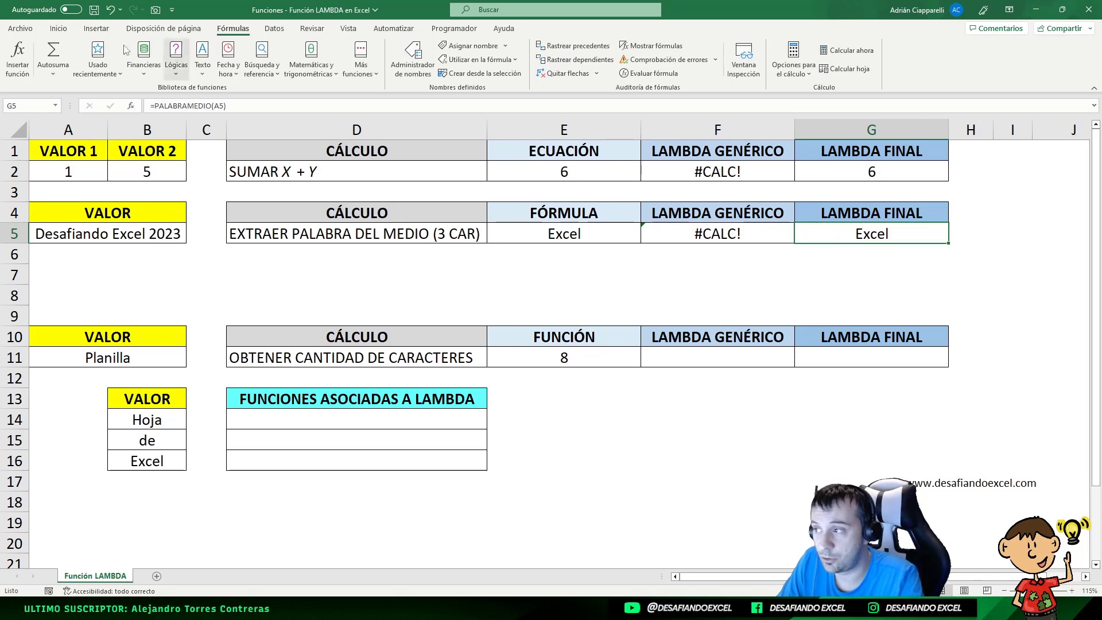
click(343, 235)
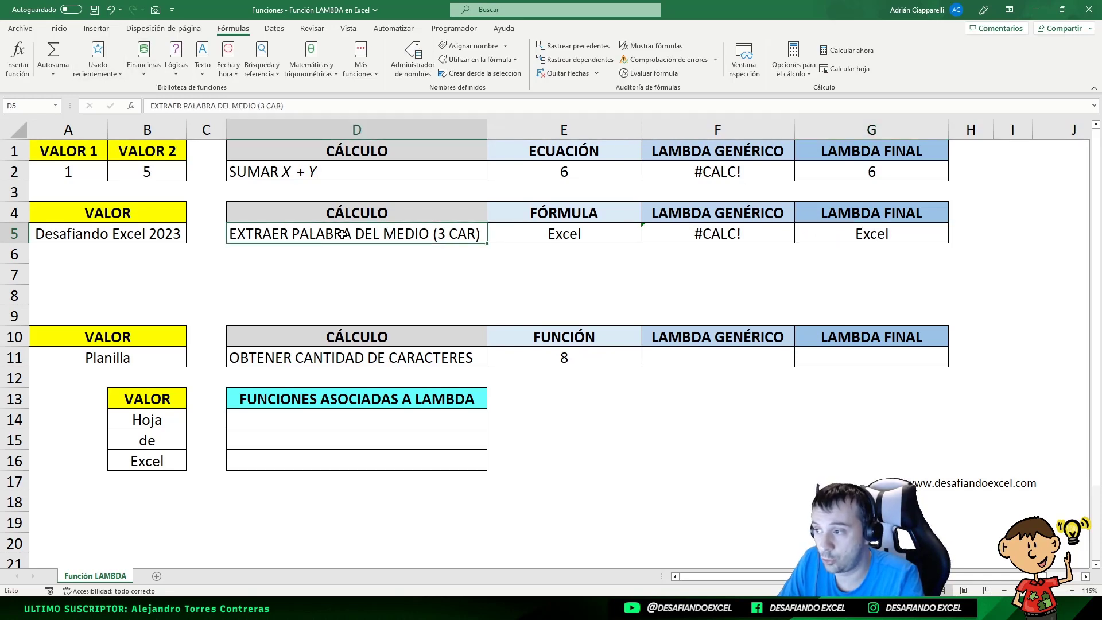
click(571, 244)
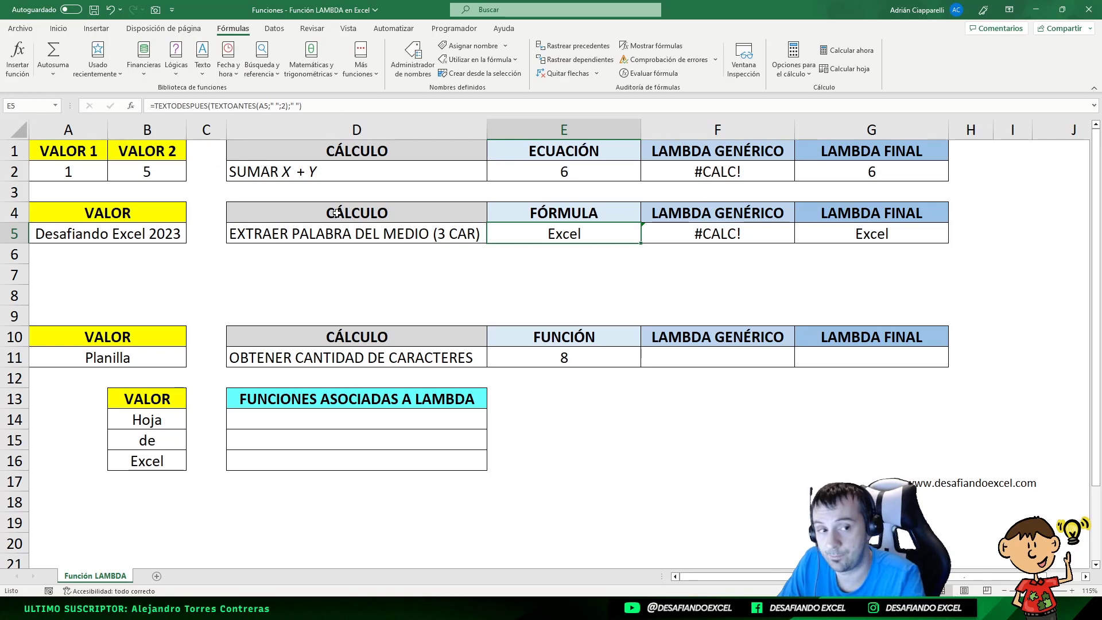
click(836, 236)
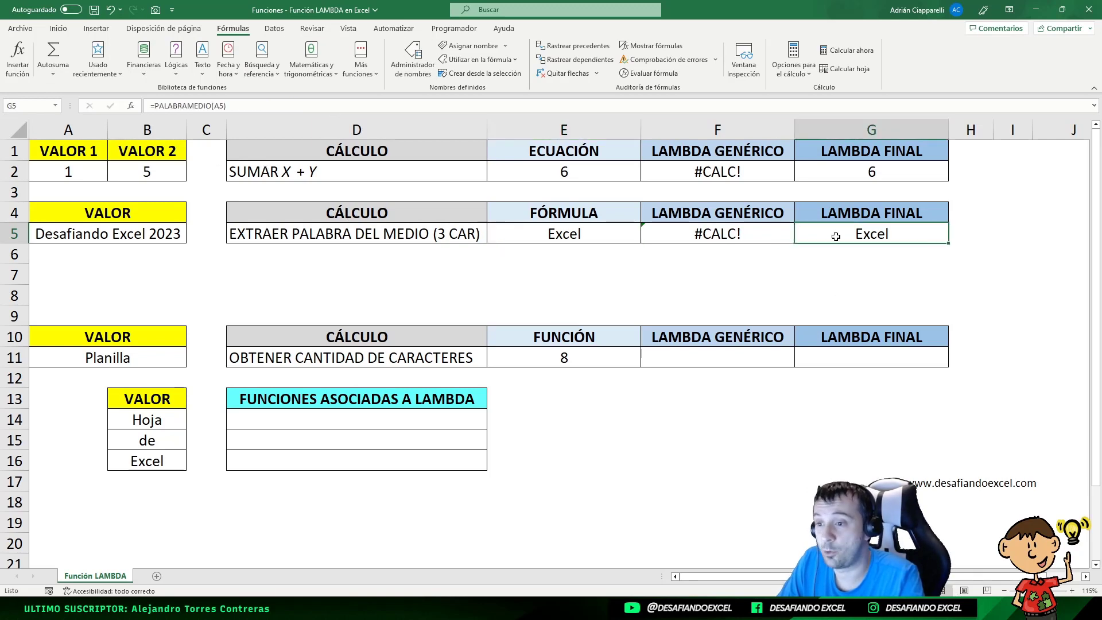
click(547, 237)
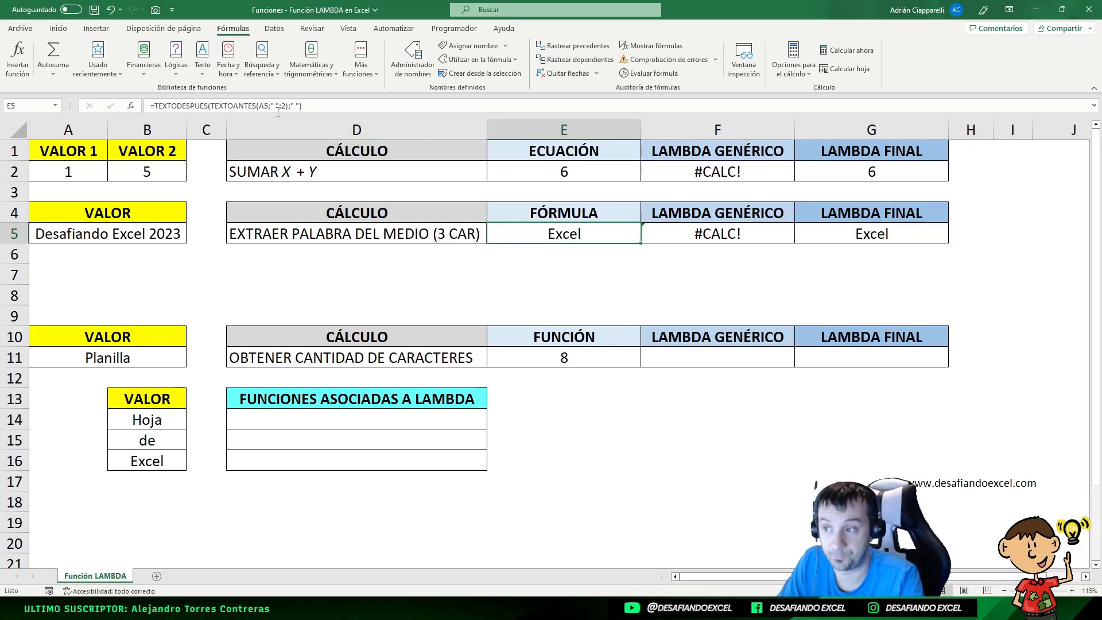
click(863, 241)
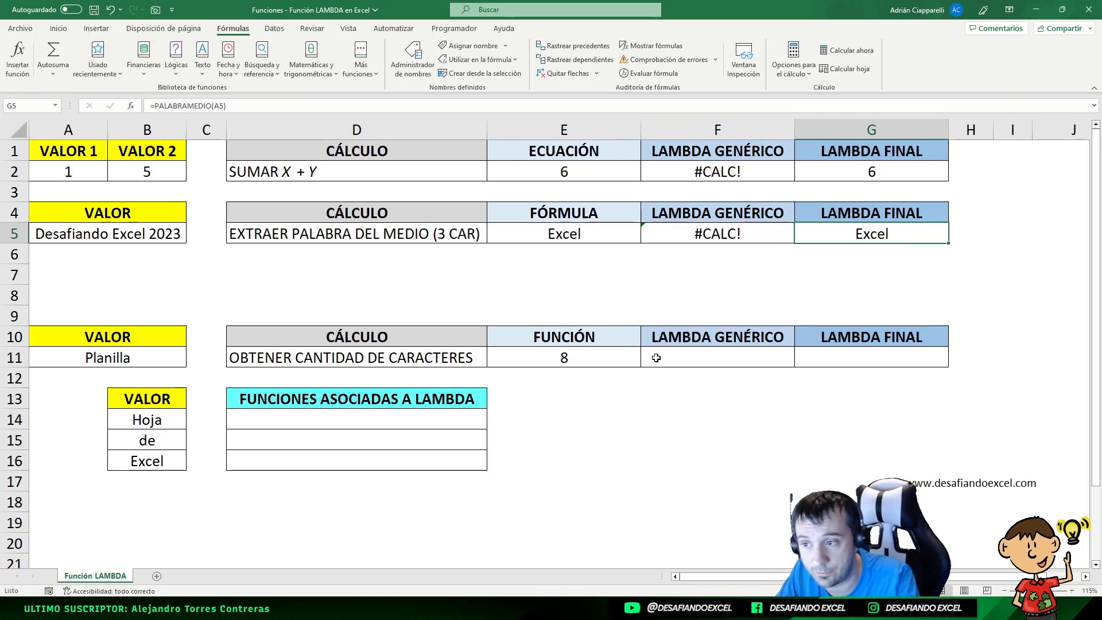
click(603, 239)
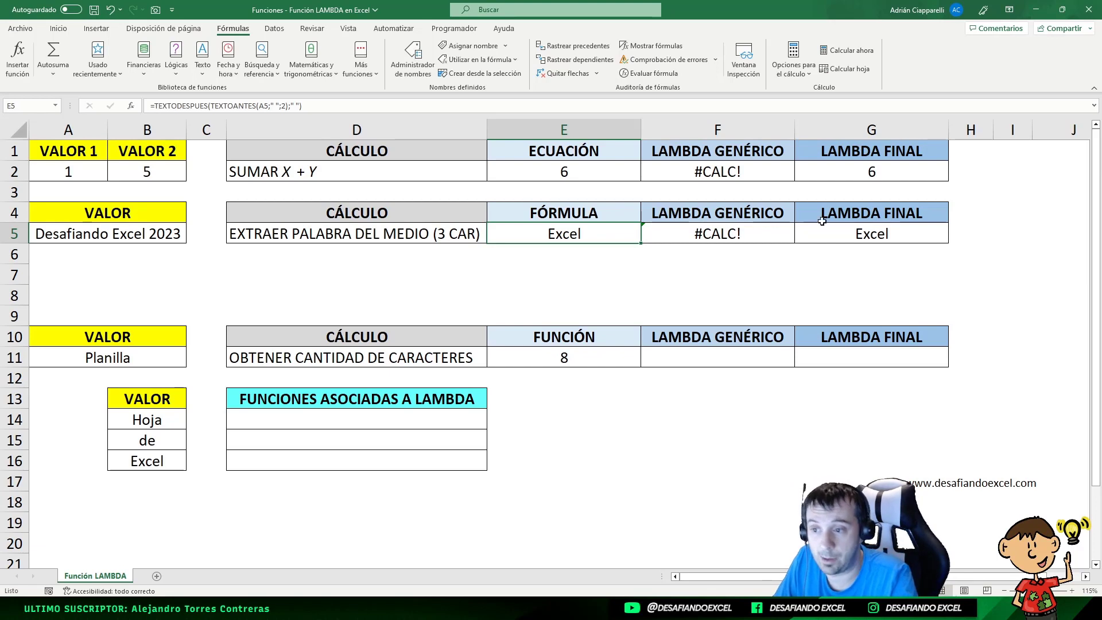
click(853, 238)
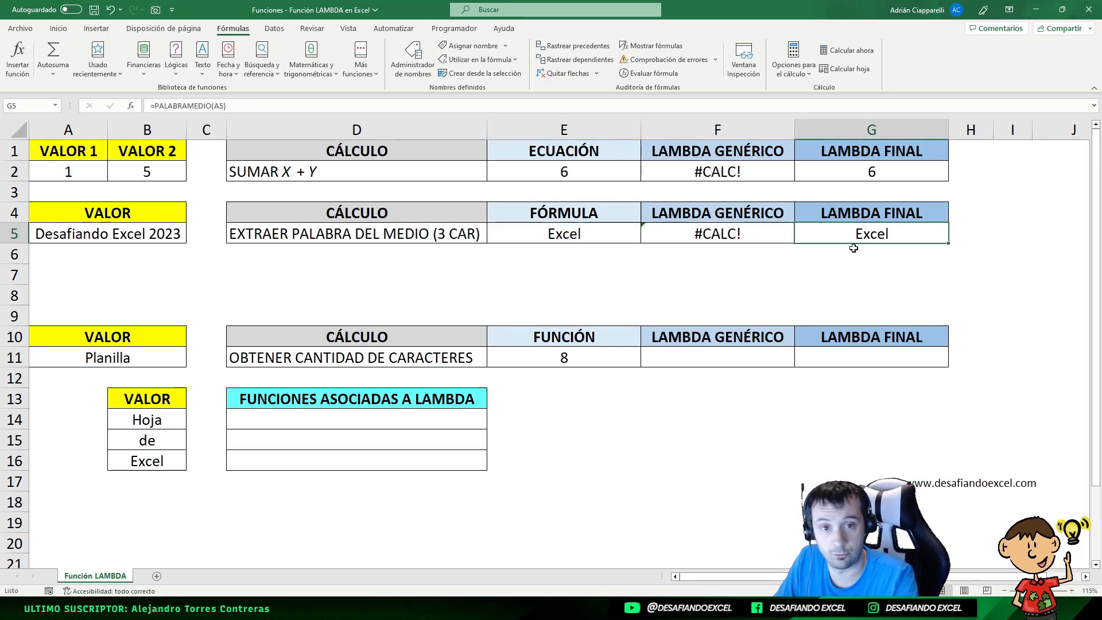
click(535, 232)
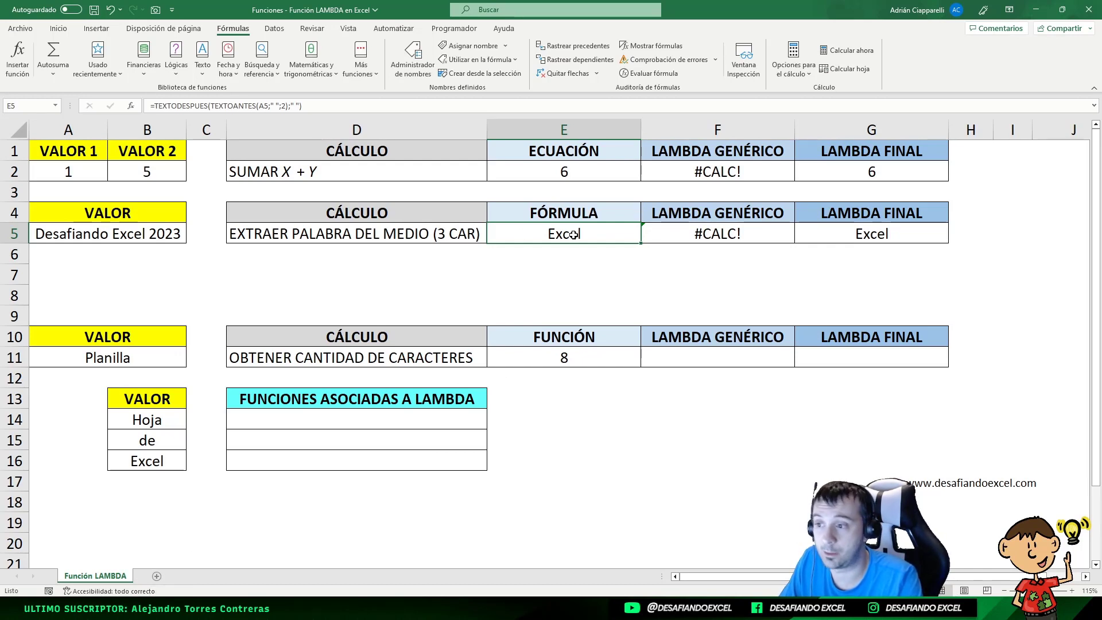
click(726, 239)
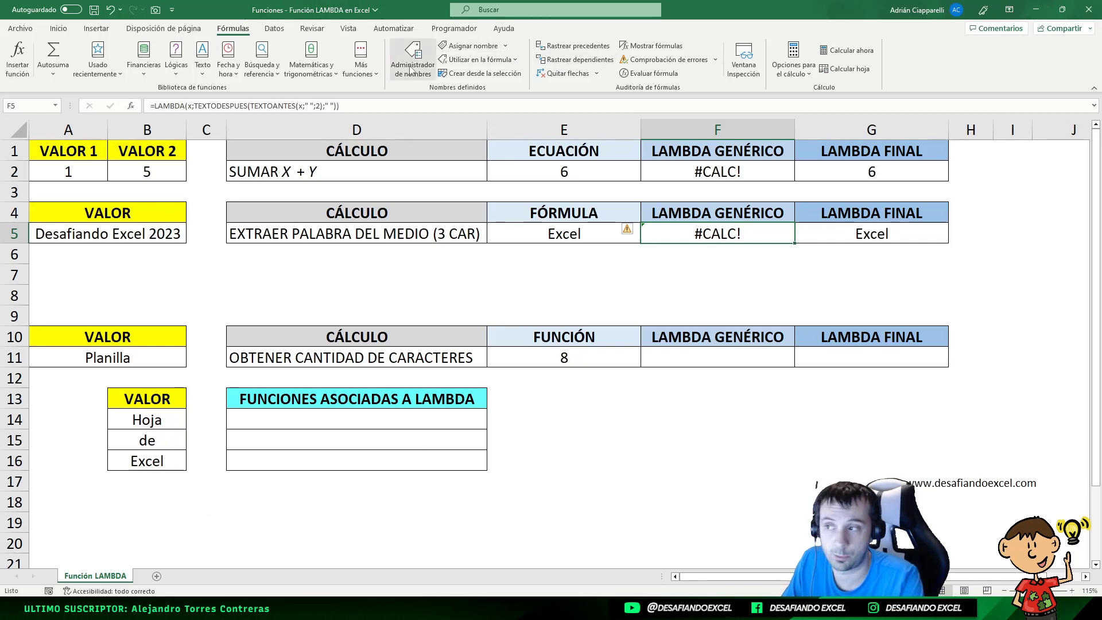
click(536, 236)
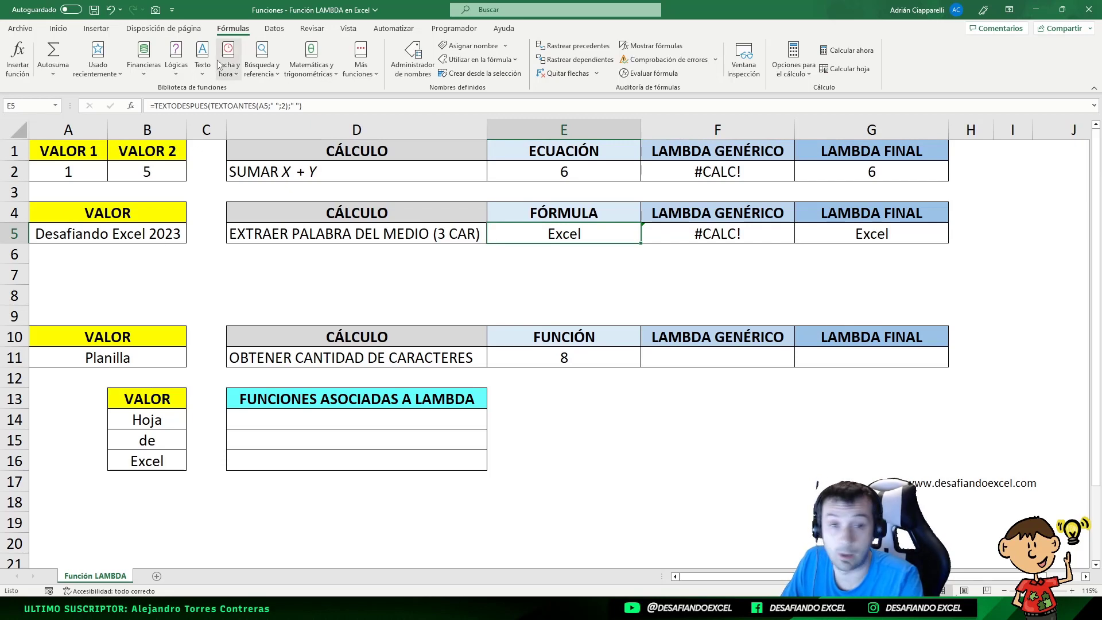
key(Right)
key(Right)
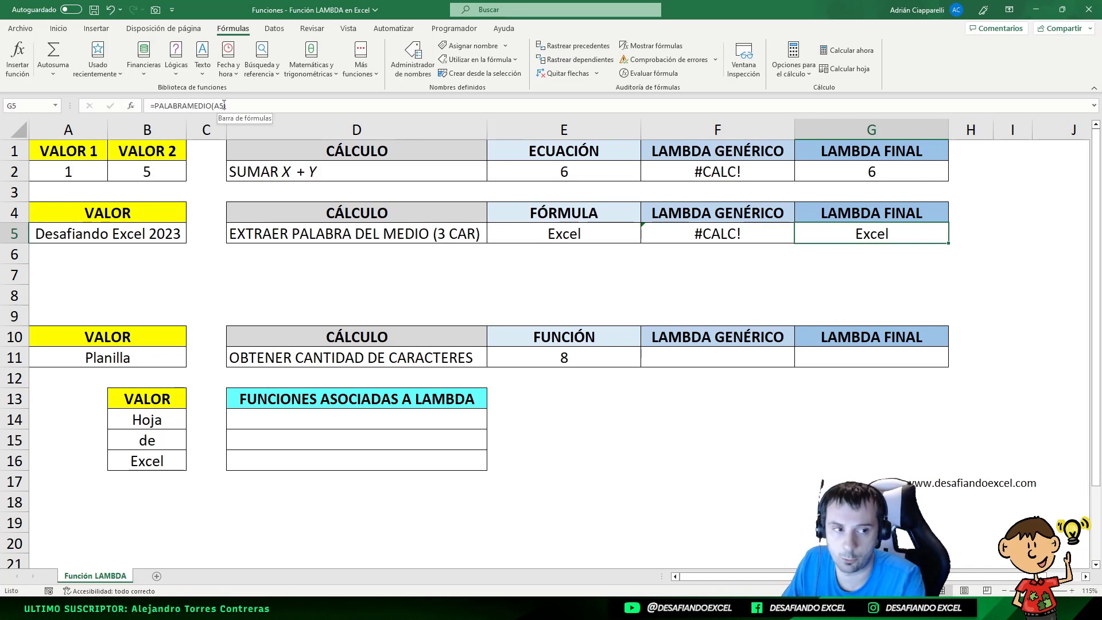
click(392, 273)
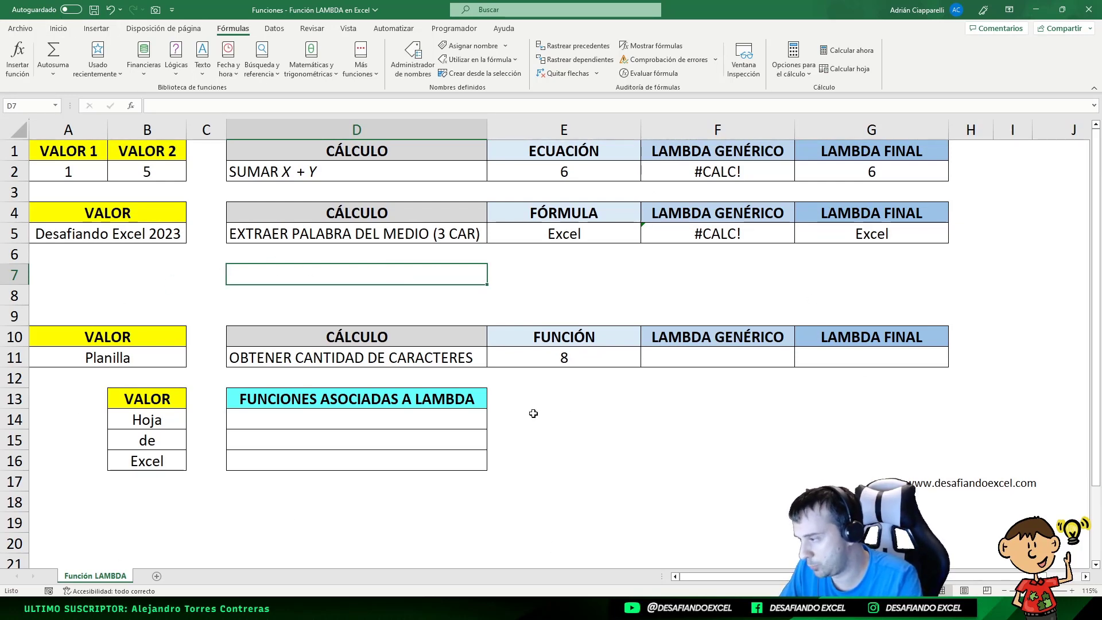
click(565, 338)
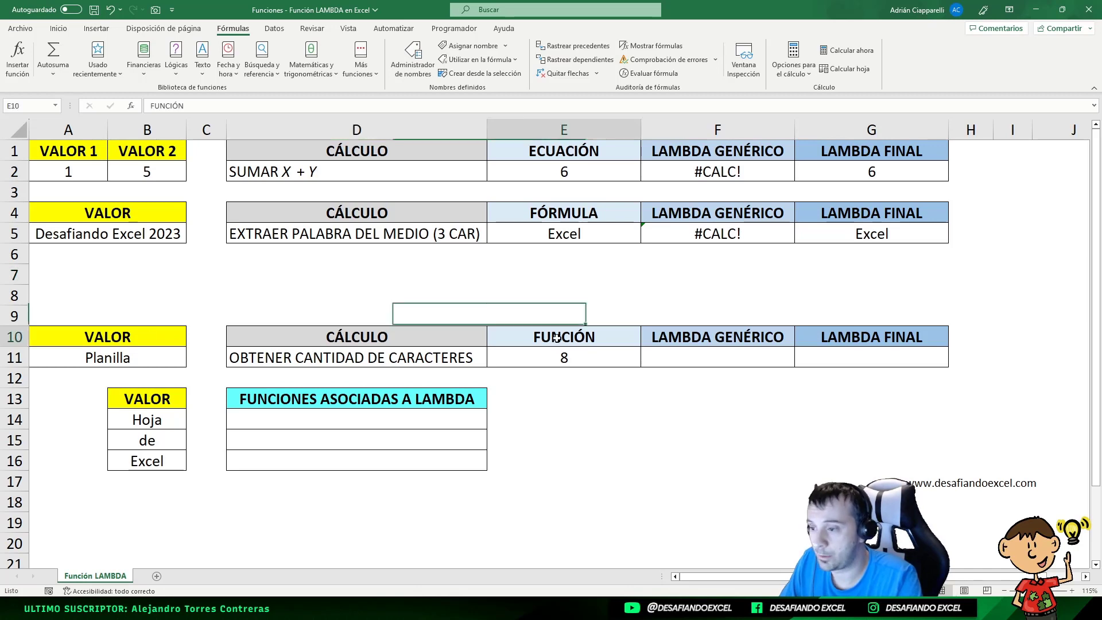
click(577, 152)
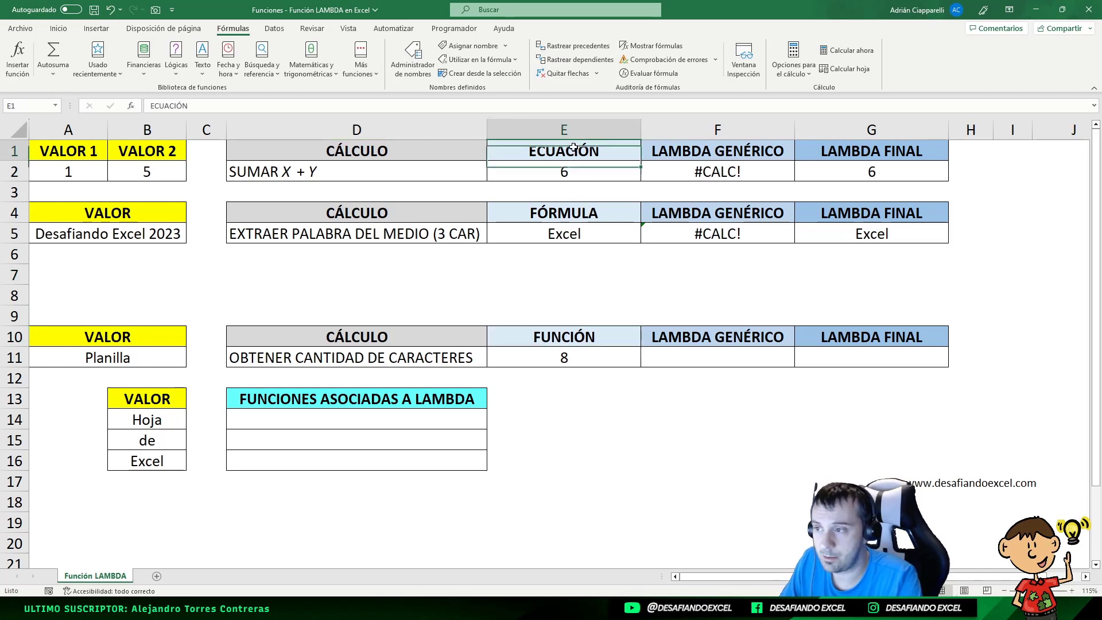
click(579, 210)
click(555, 341)
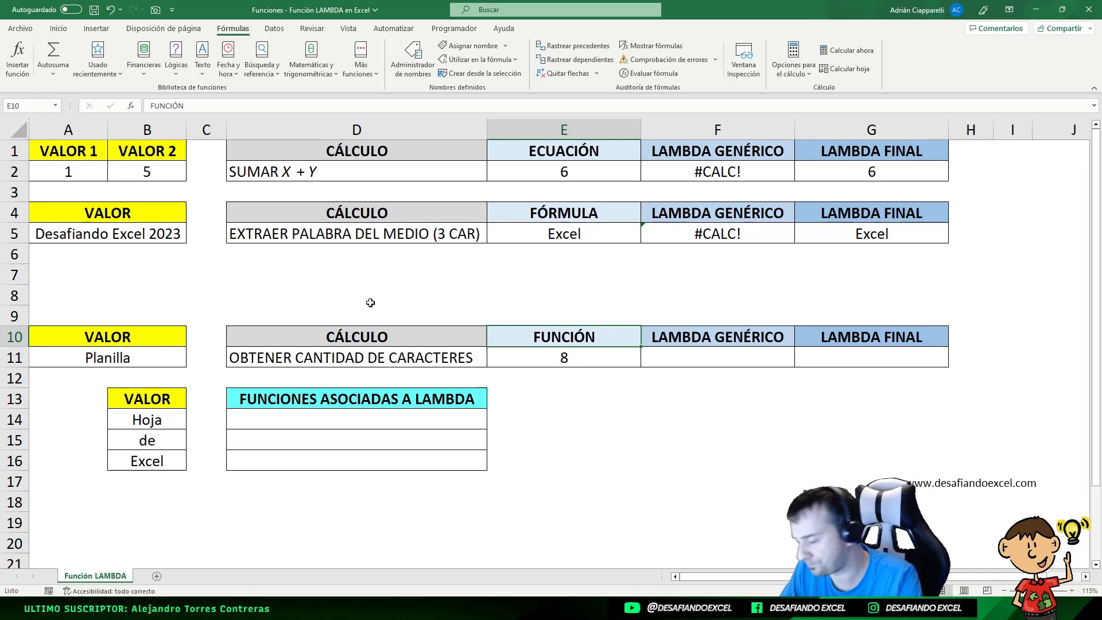
click(104, 356)
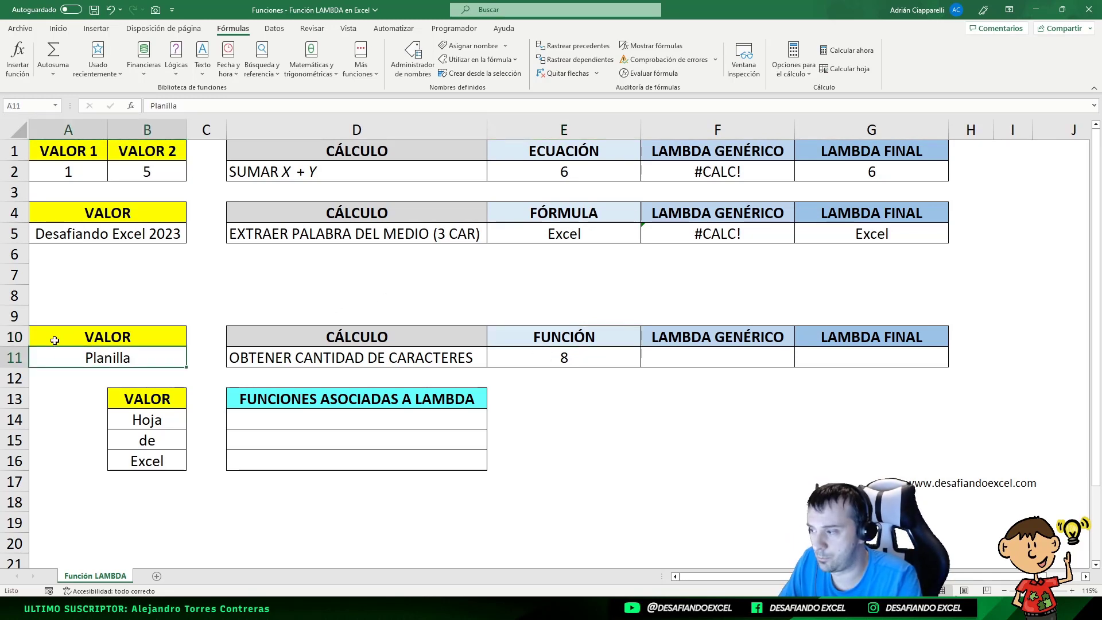
click(312, 360)
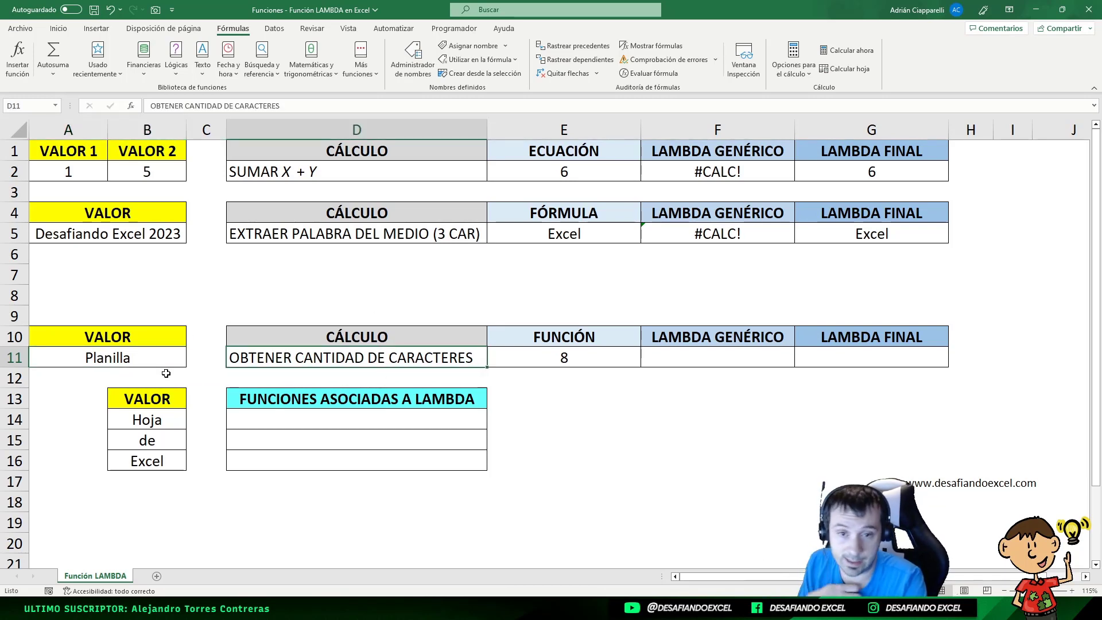
click(587, 361)
key(F2)
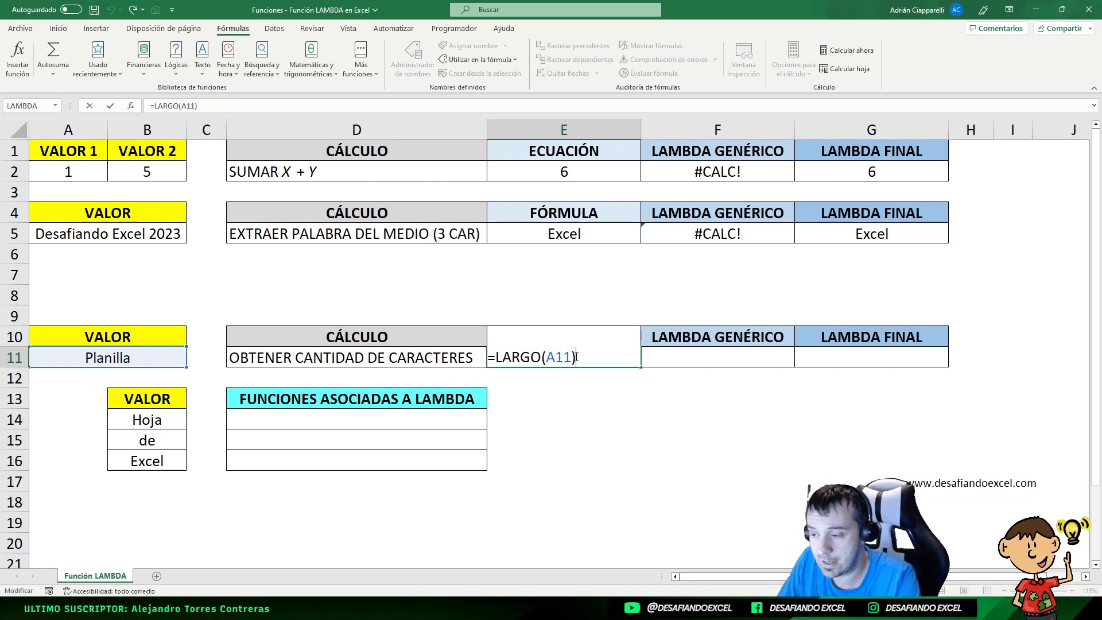
double_click(555, 358)
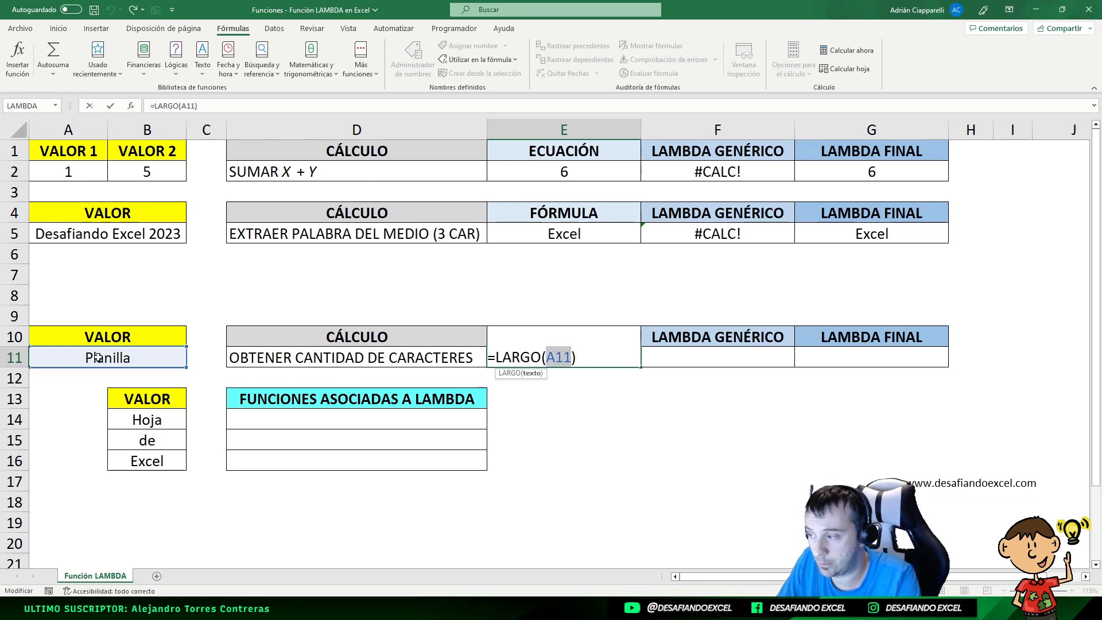
key(Return)
click(574, 359)
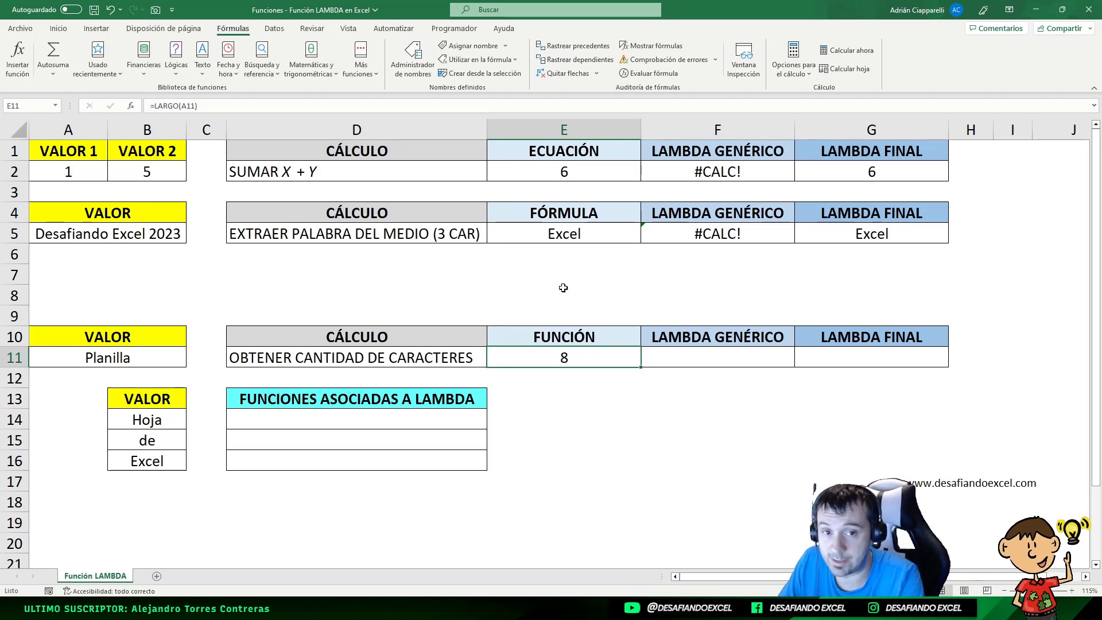
click(697, 363)
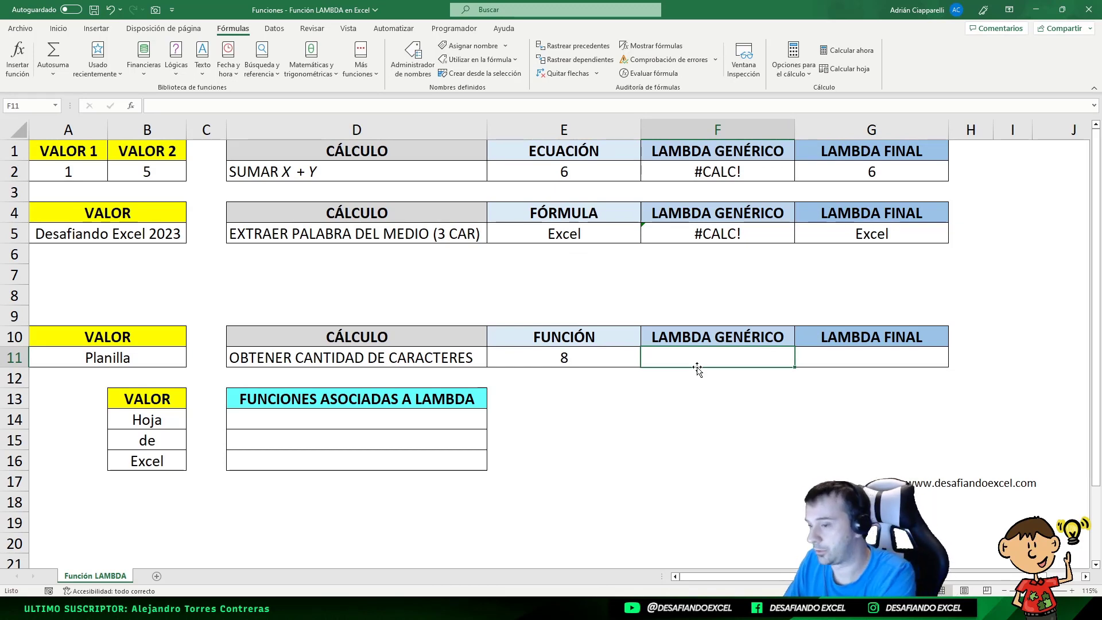
- Enter =LAMBDA(x;LARGO(x)) in F11, which returns #CALC!
text(=)
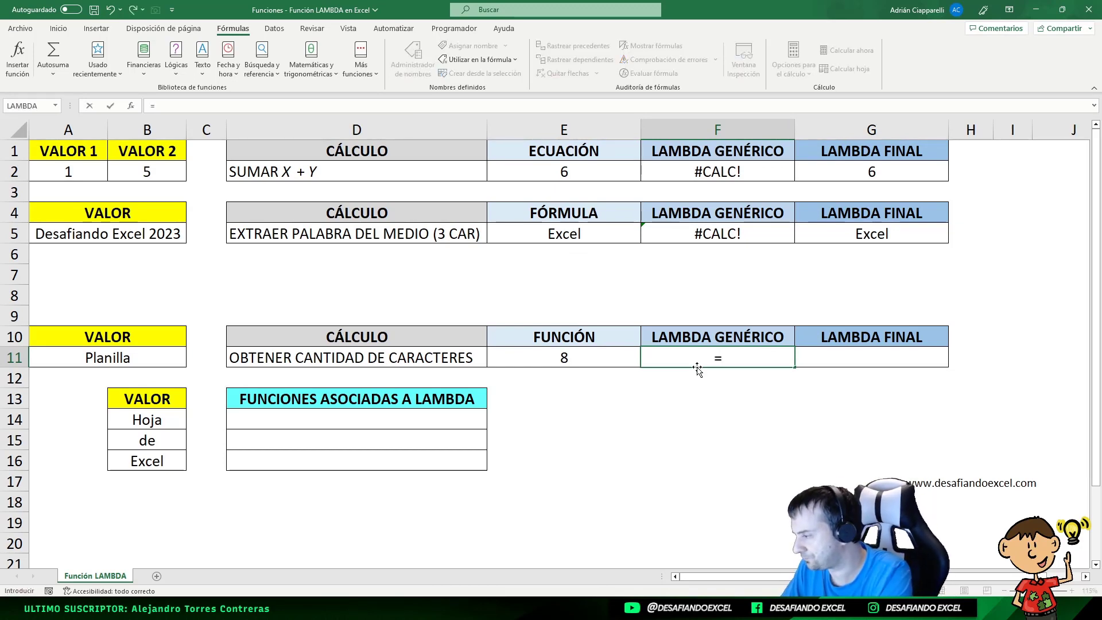
text(LAMBDA)
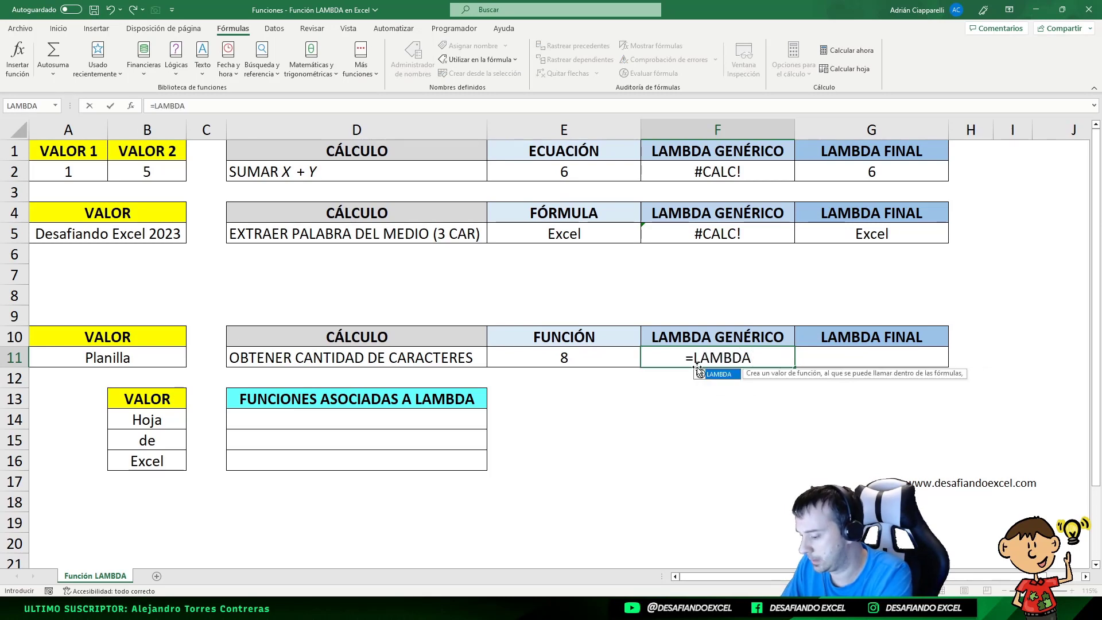
text(()
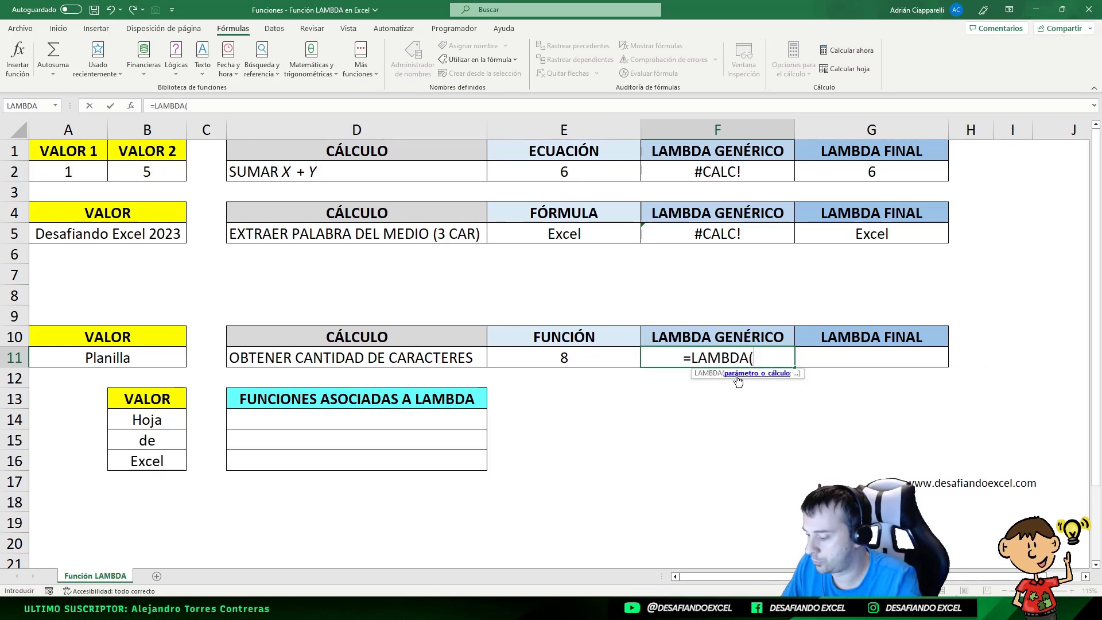
text(x)
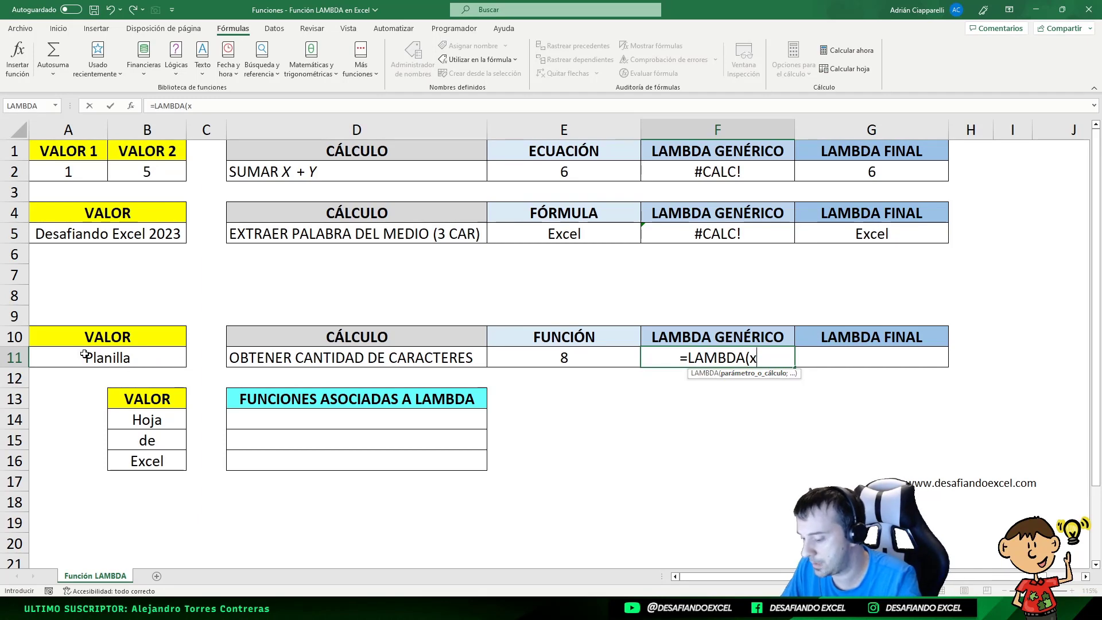
text(;L)
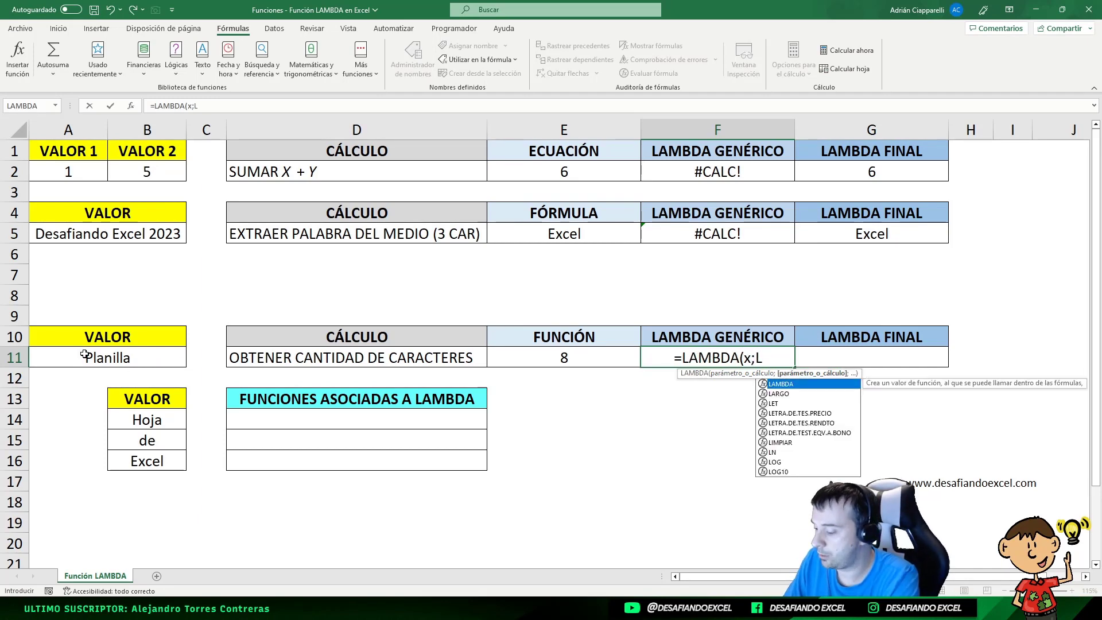
text(ARGO)
text(()
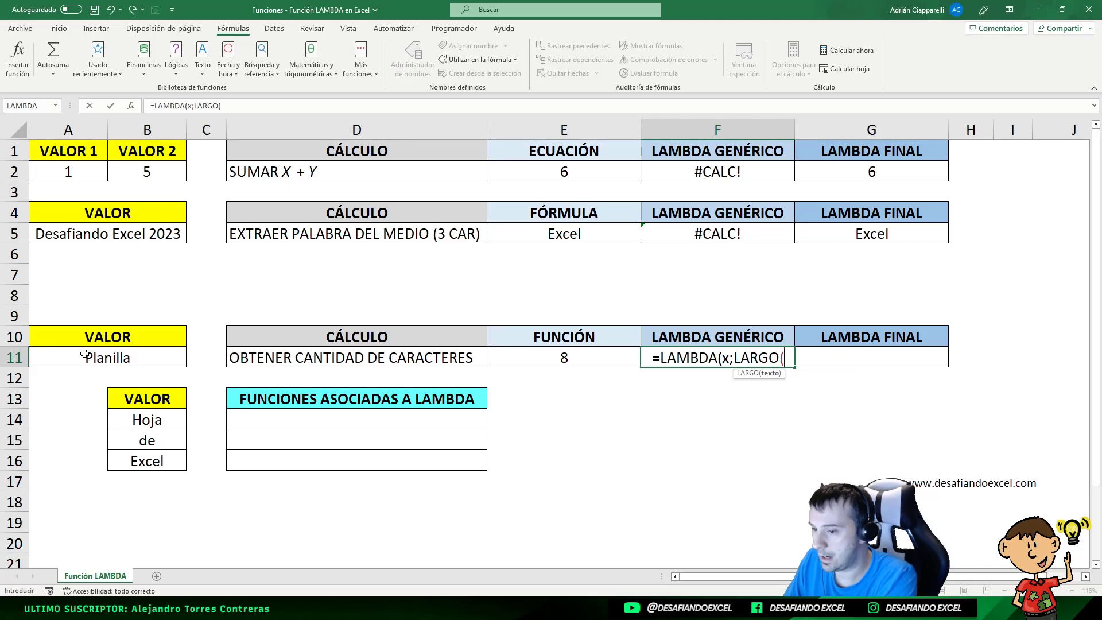
text(x)))
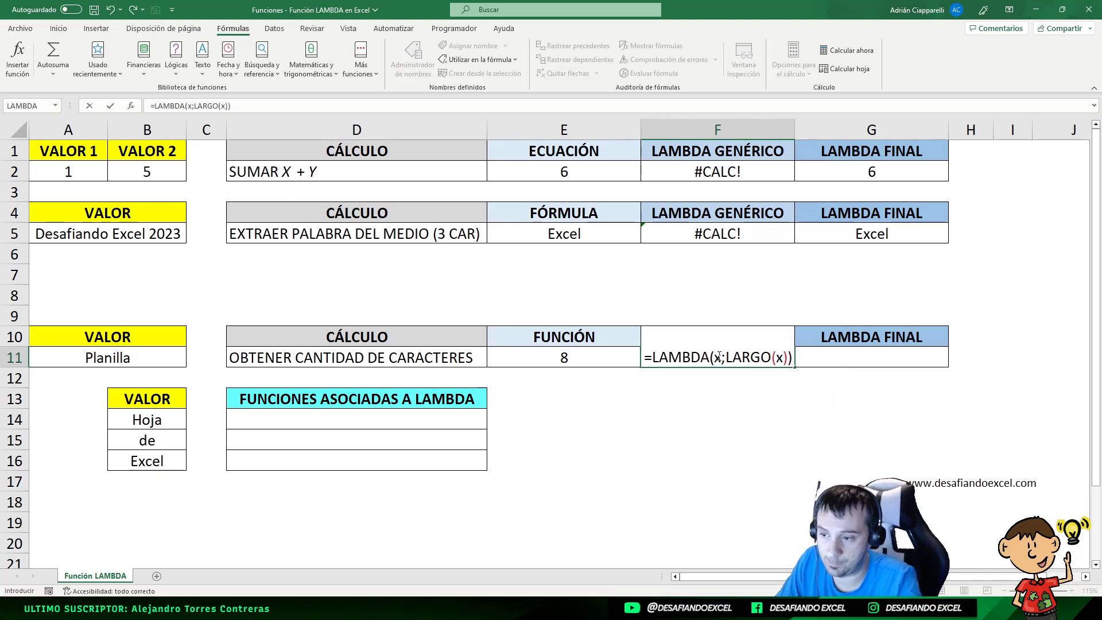
key(Return)
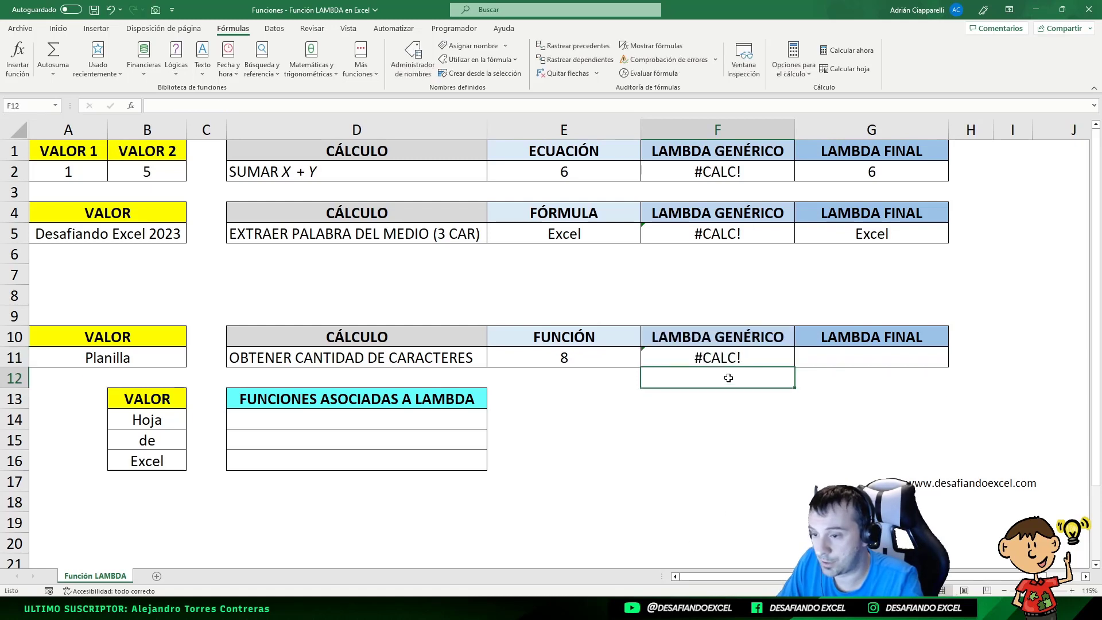
click(728, 361)
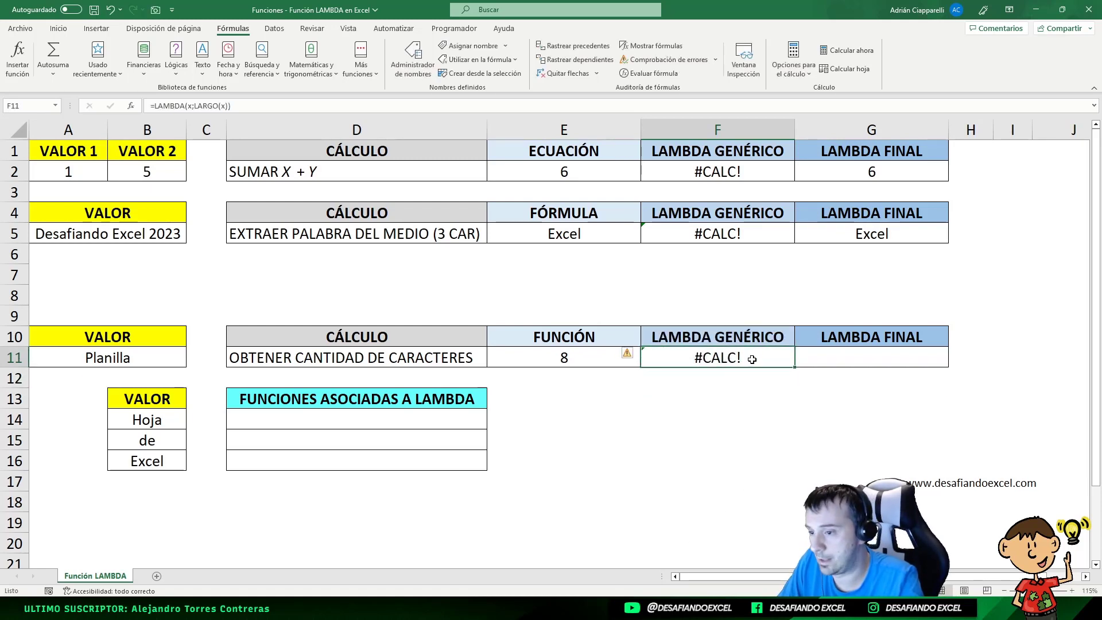
- Test the F11 LAMBDA by appending (A11), giving 8
double_click(752, 360)
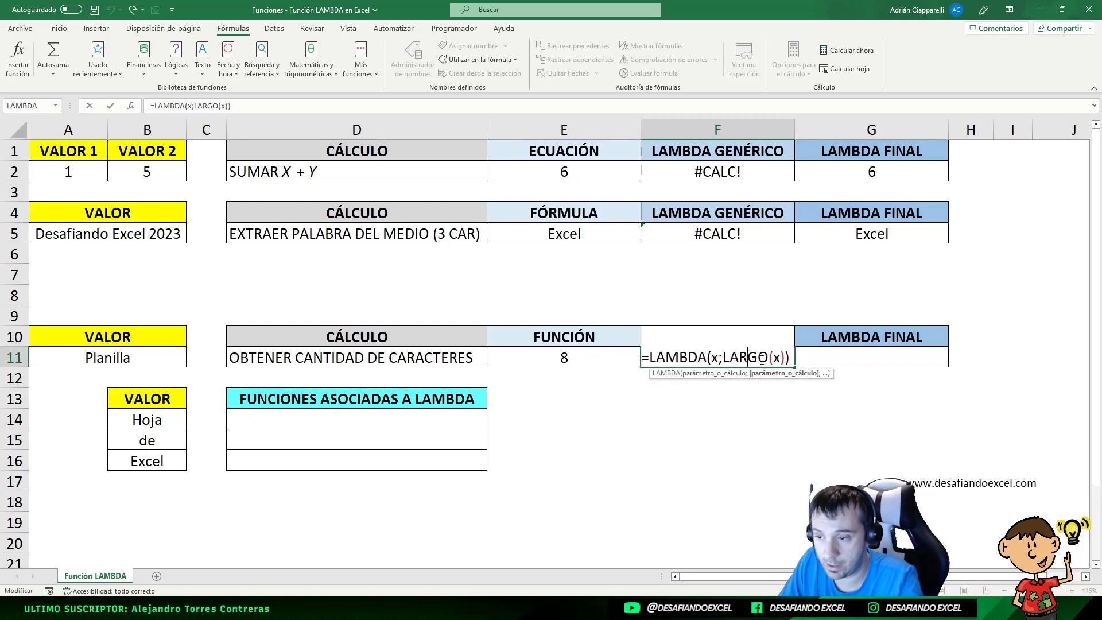
click(790, 361)
text(()
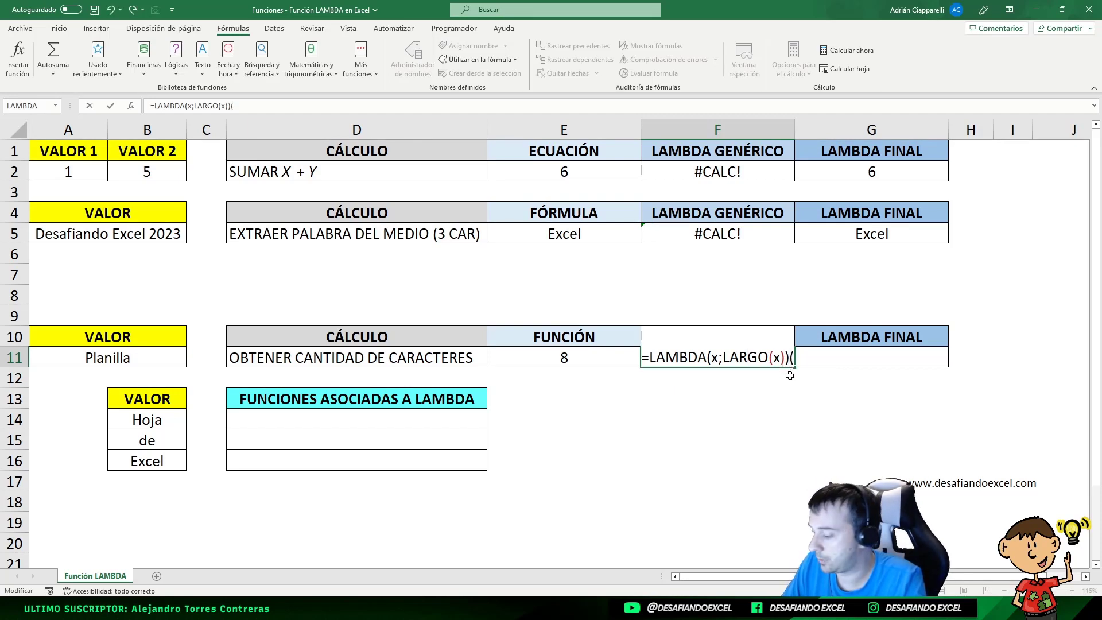
click(109, 360)
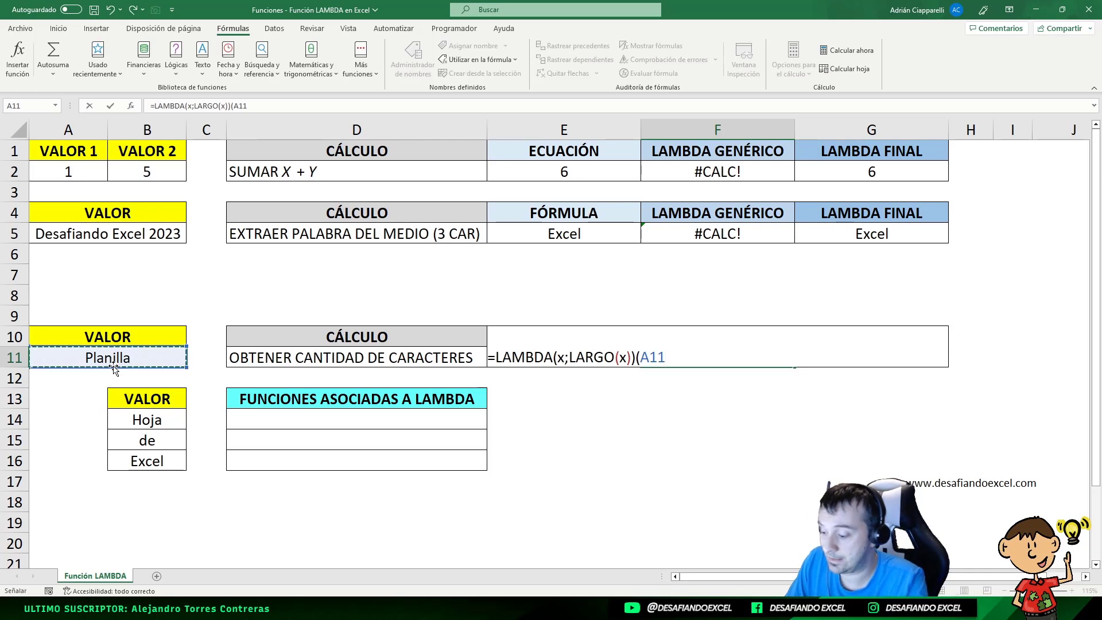
text())
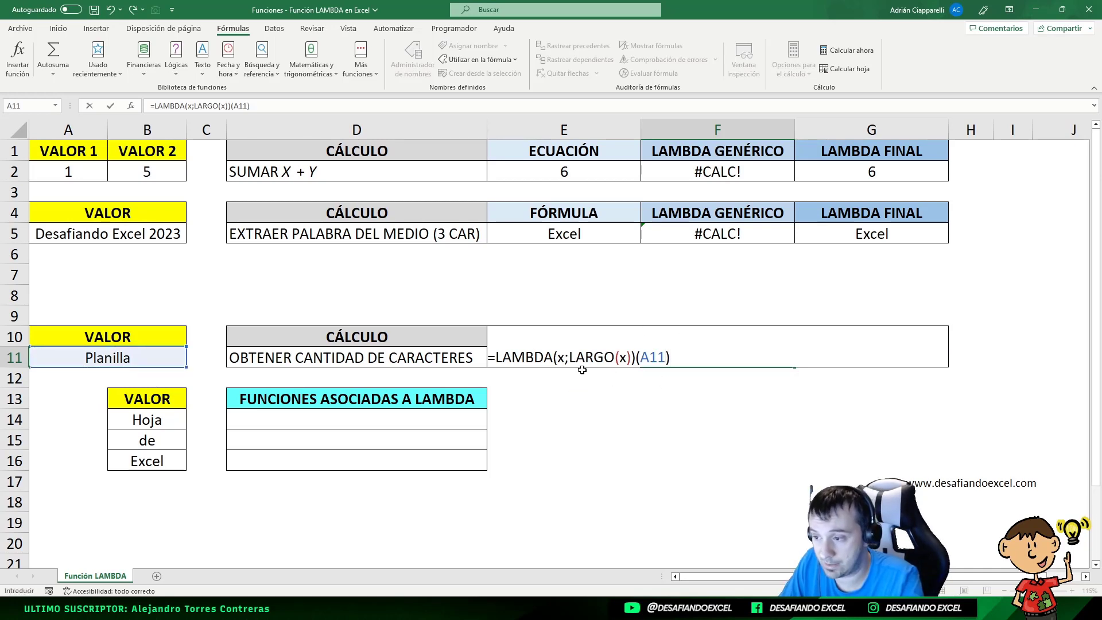
key(ctrl+Return)
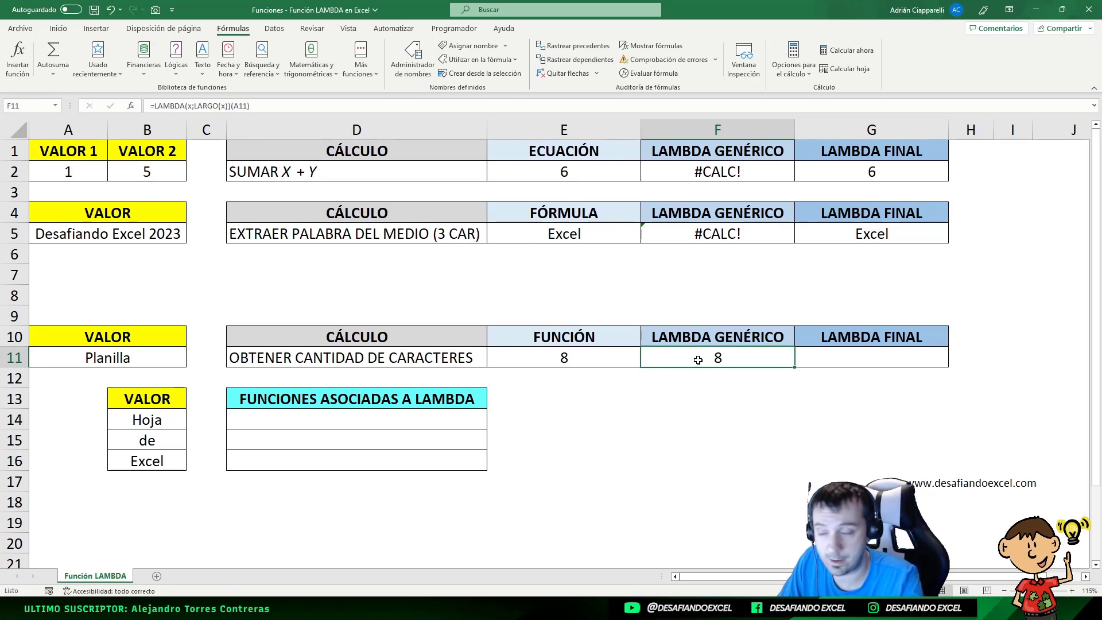
- Compare F11 with E11's LARGO formula, then remove the (A11) argument from F11
double_click(716, 360)
key(Return)
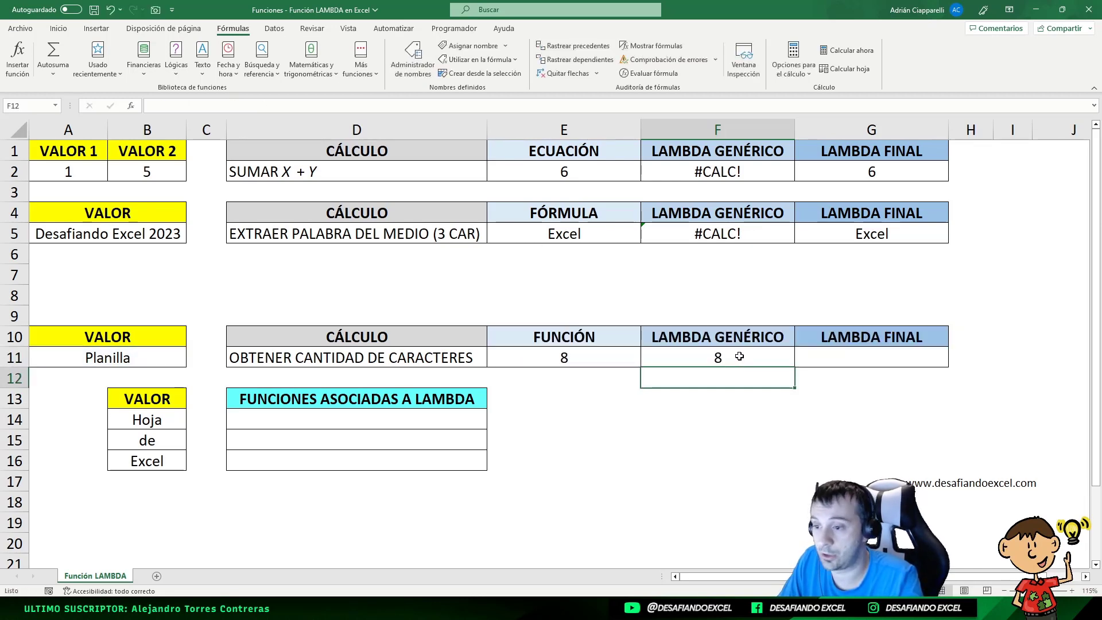
click(739, 356)
click(631, 362)
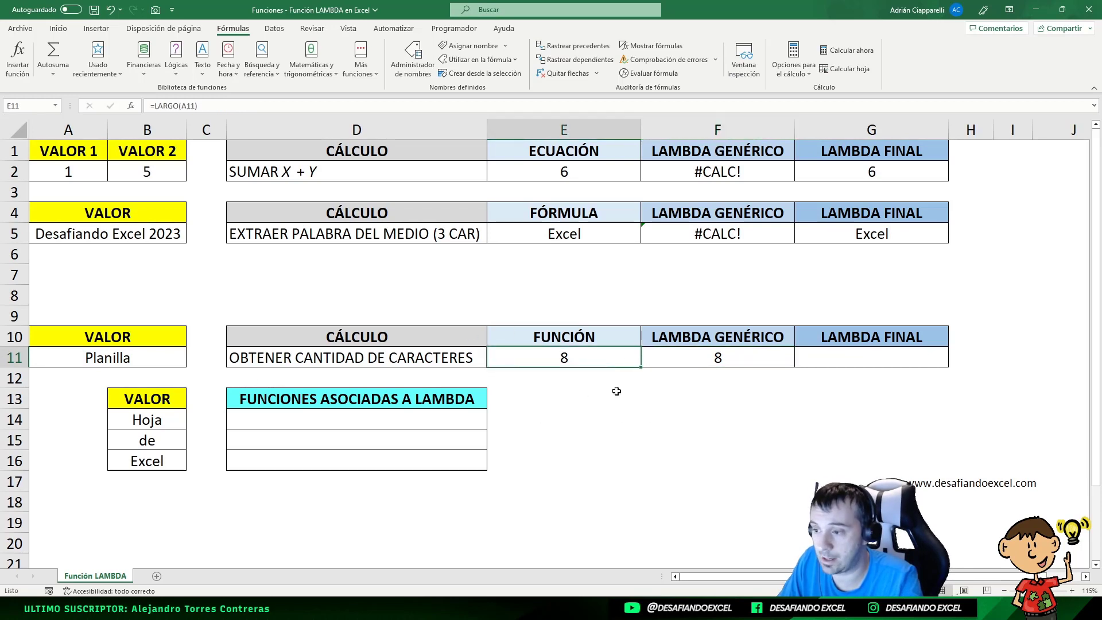
click(732, 361)
double_click(739, 361)
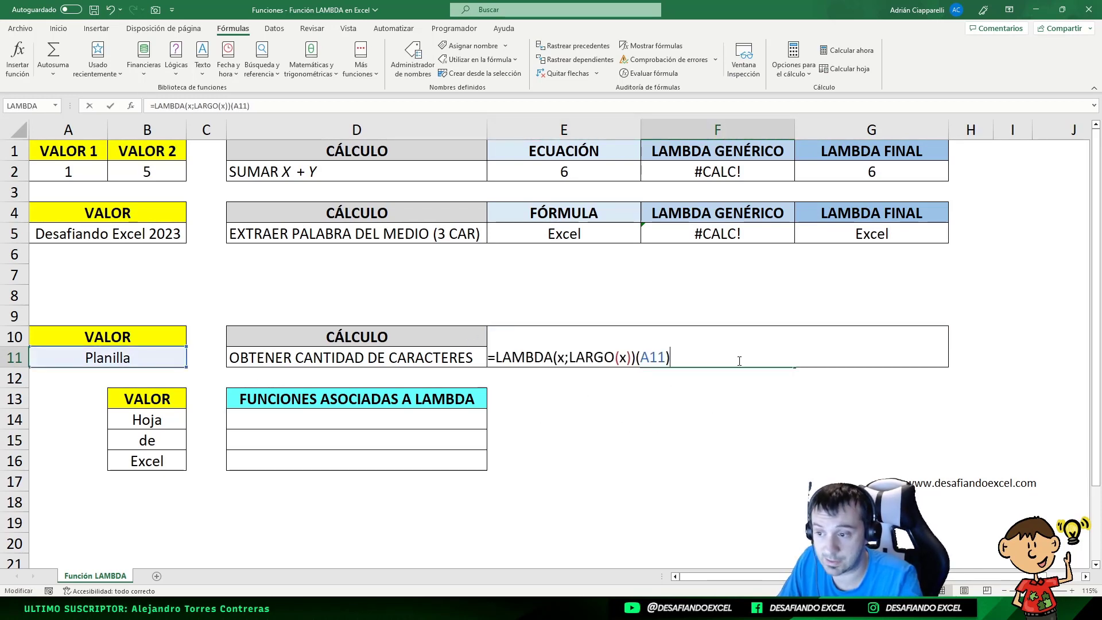
key(BackSpace)
key(BackSpace)
key(BackSpace)
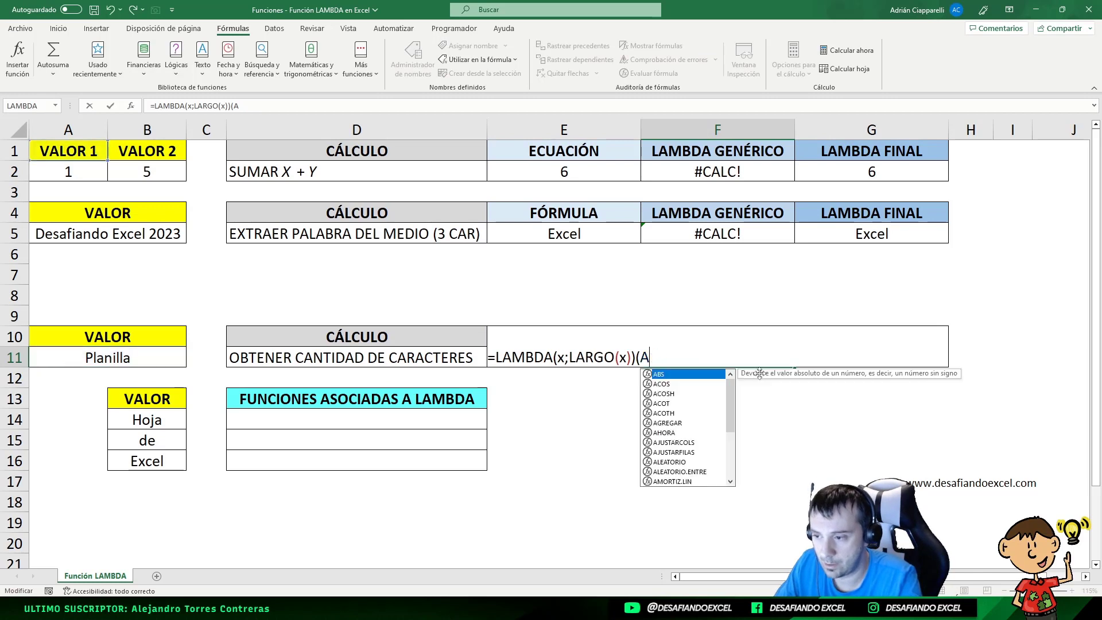
key(BackSpace)
key(BackSpace)
key(Return)
- Copy the =LAMBDA(x;LARGO(x)) formula text from F11
click(773, 357)
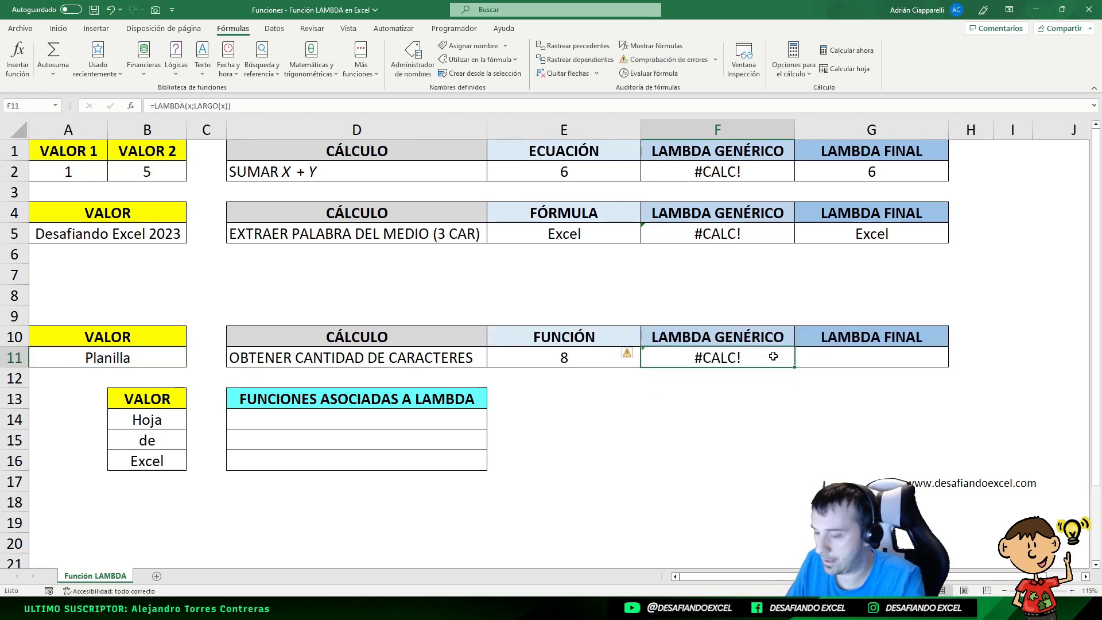
double_click(773, 356)
drag(791, 359, 632, 359)
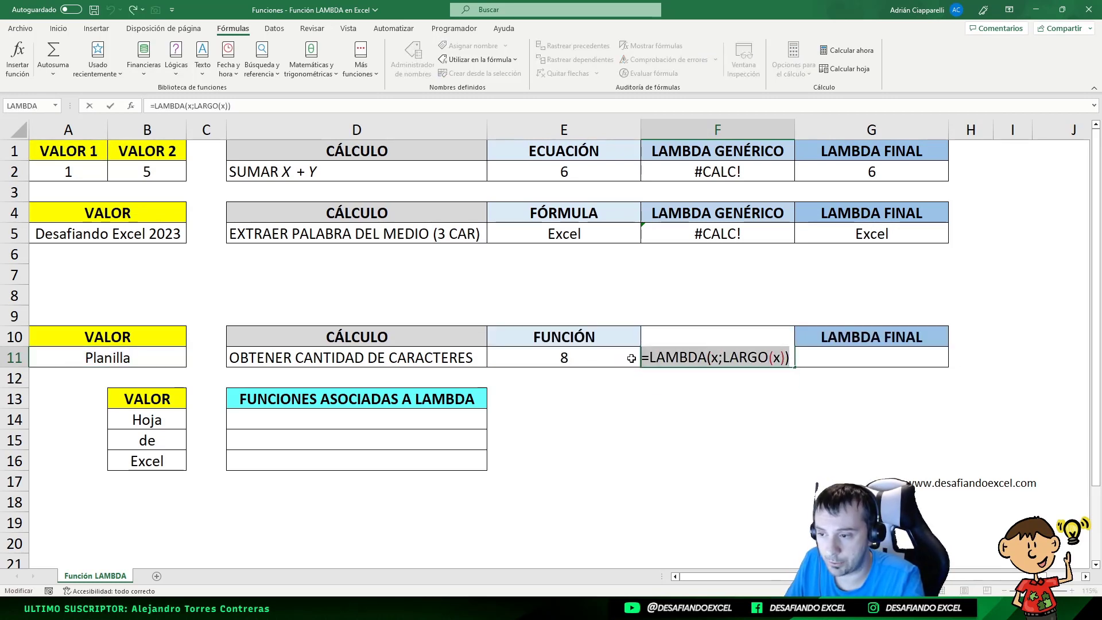
right_click(666, 357)
click(706, 384)
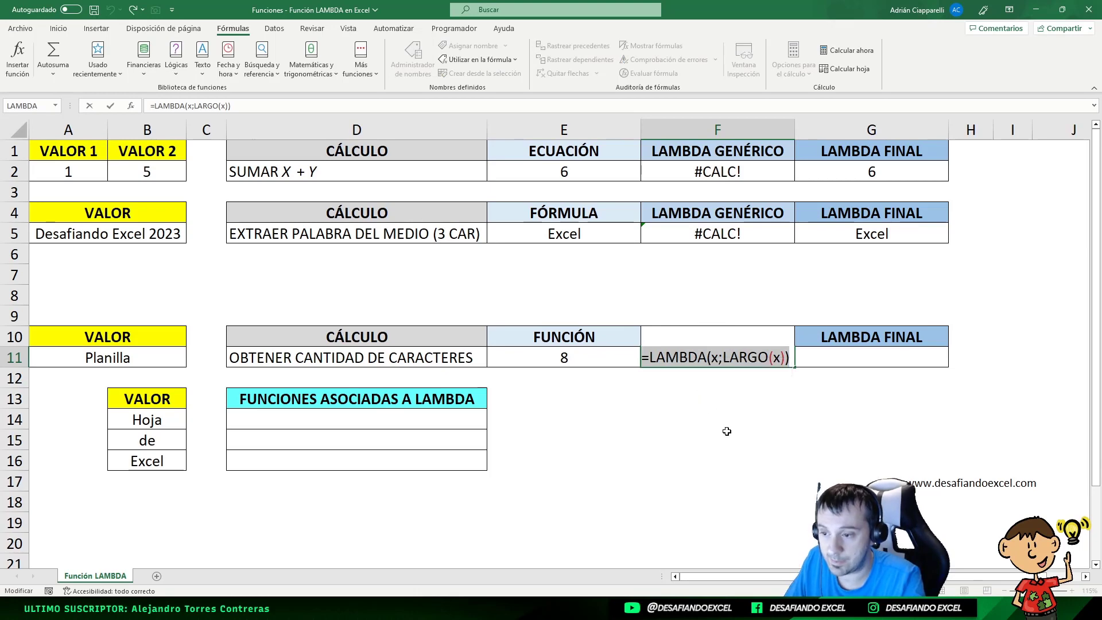
key(Escape)
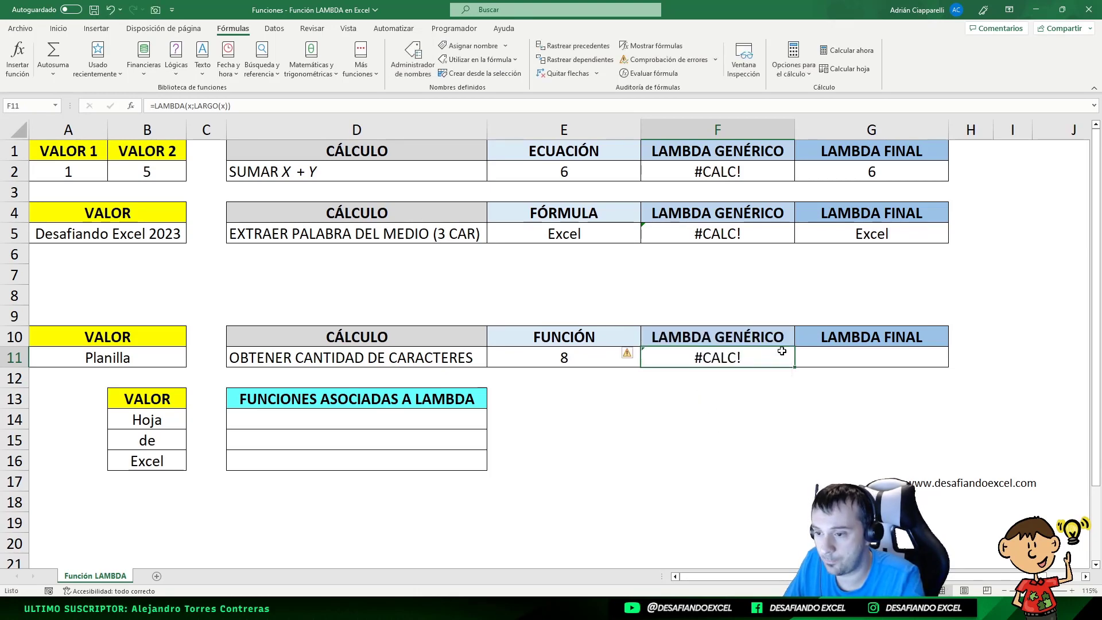
key(Right)
- Create the name CARACTERES referring to =LAMBDA(x;LARGO(x)) and begin typing its call in G11
click(412, 61)
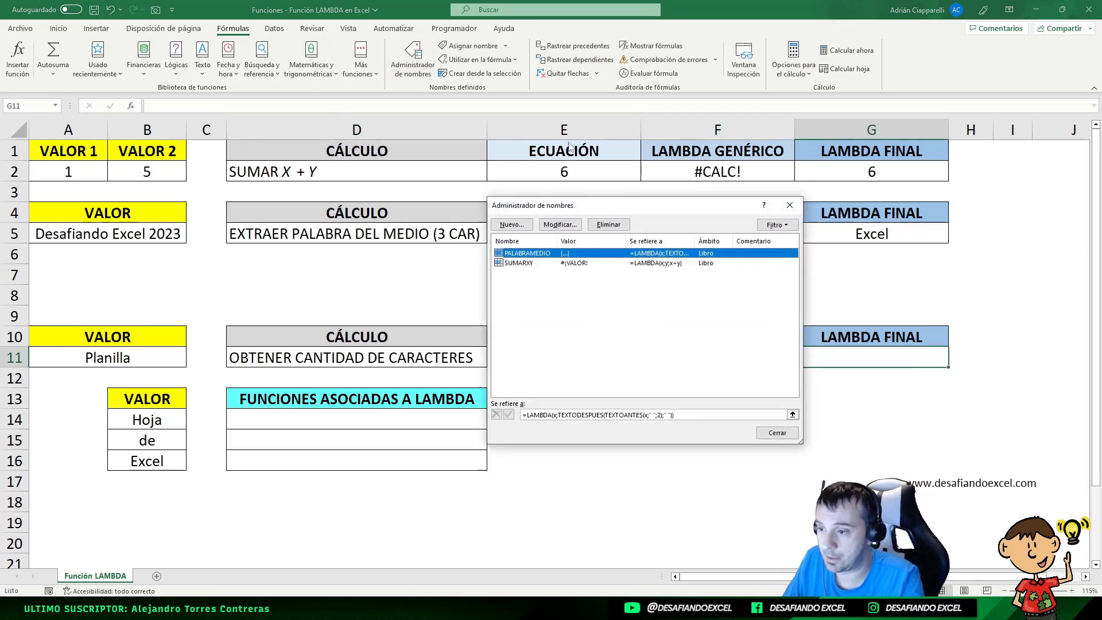
click(512, 226)
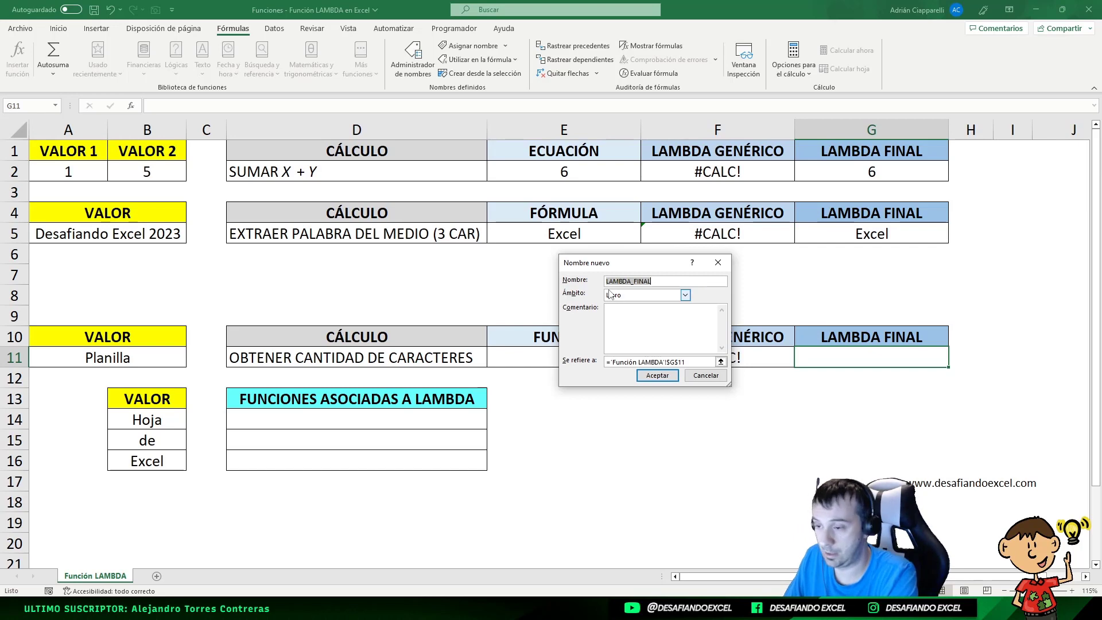
text(CARACTERES)
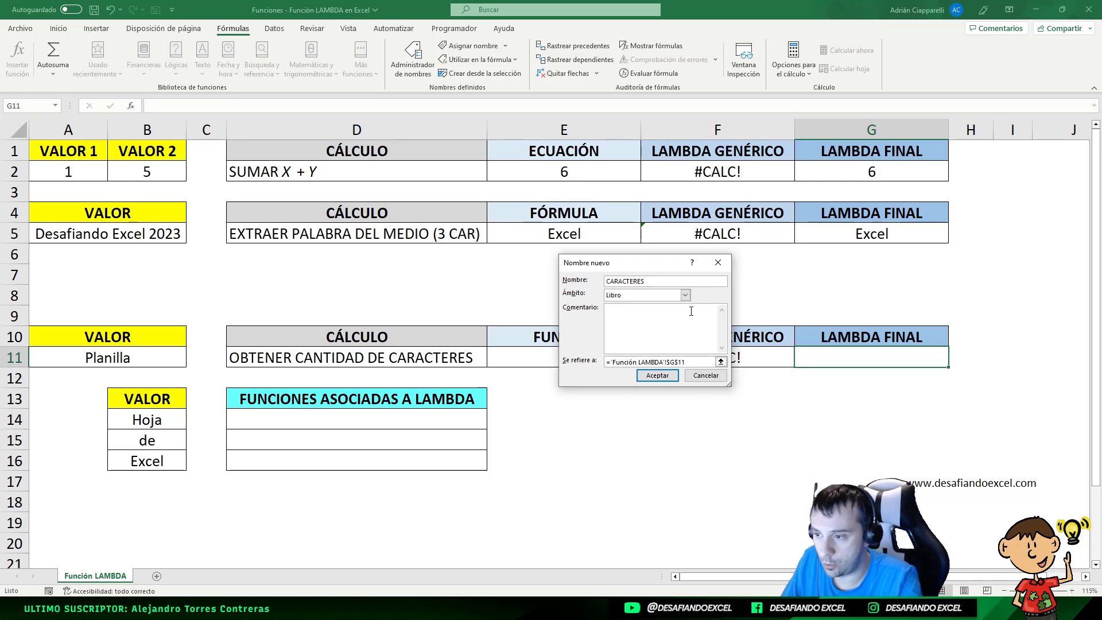
drag(689, 362, 563, 369)
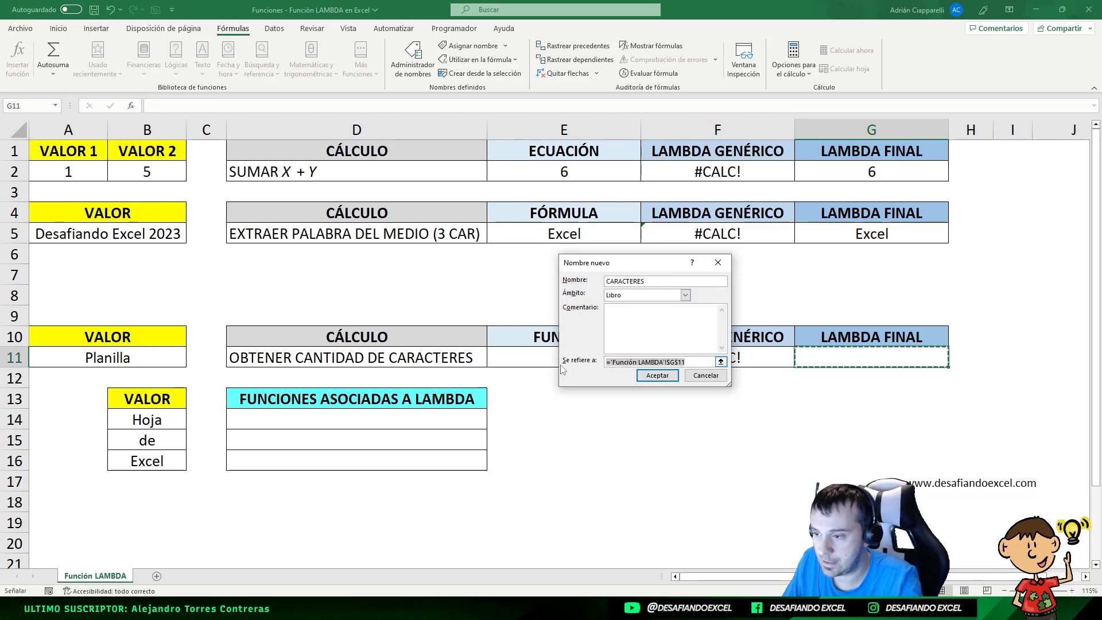
key(ctrl+v)
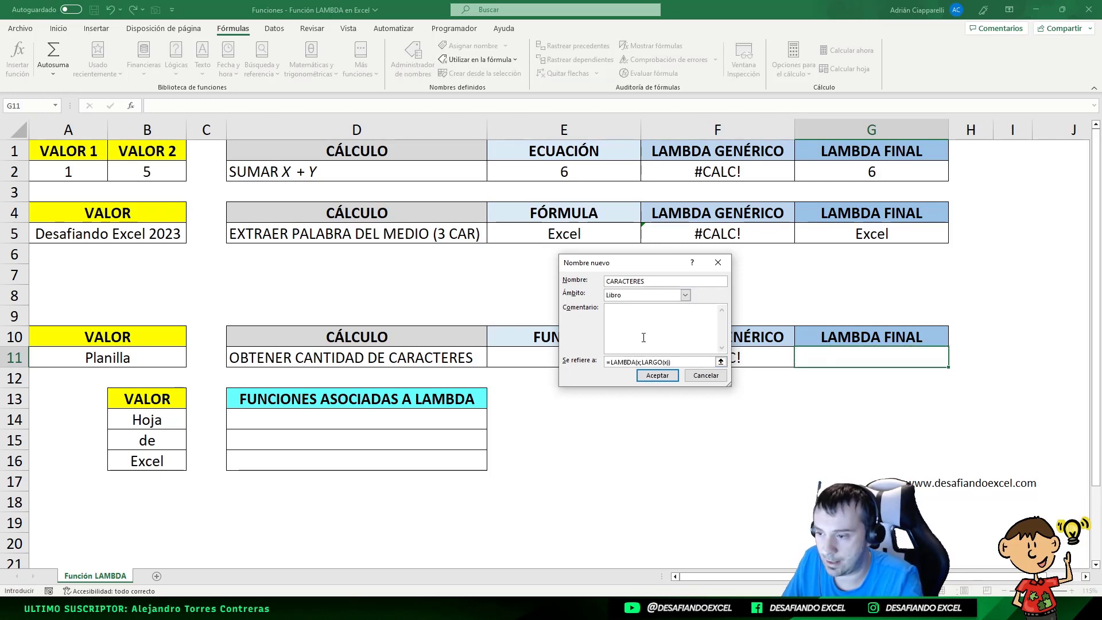
click(657, 375)
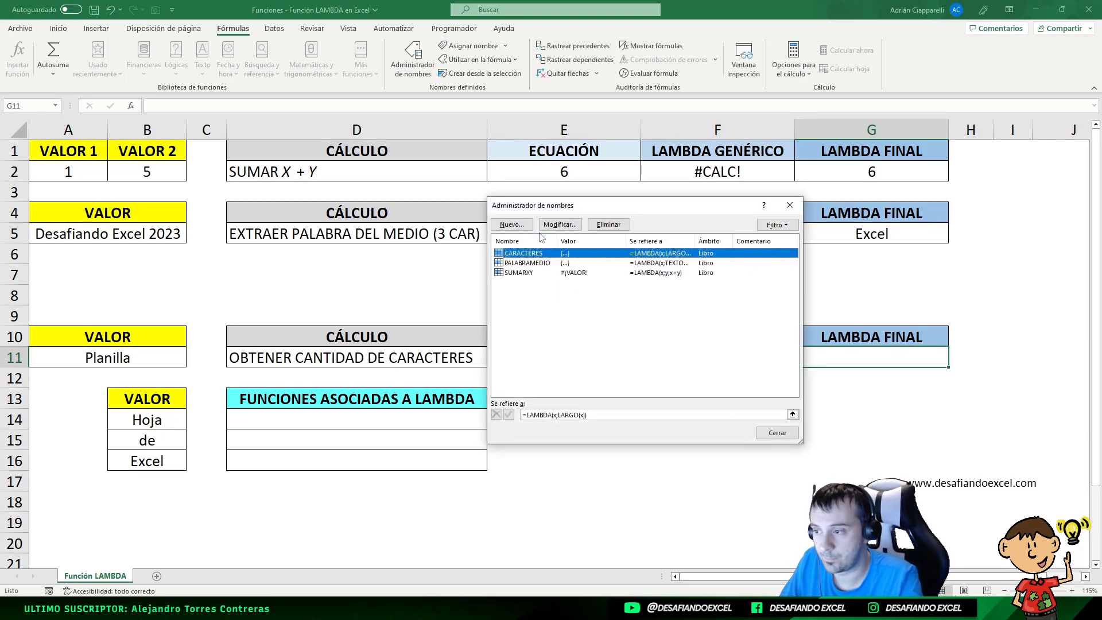
click(778, 432)
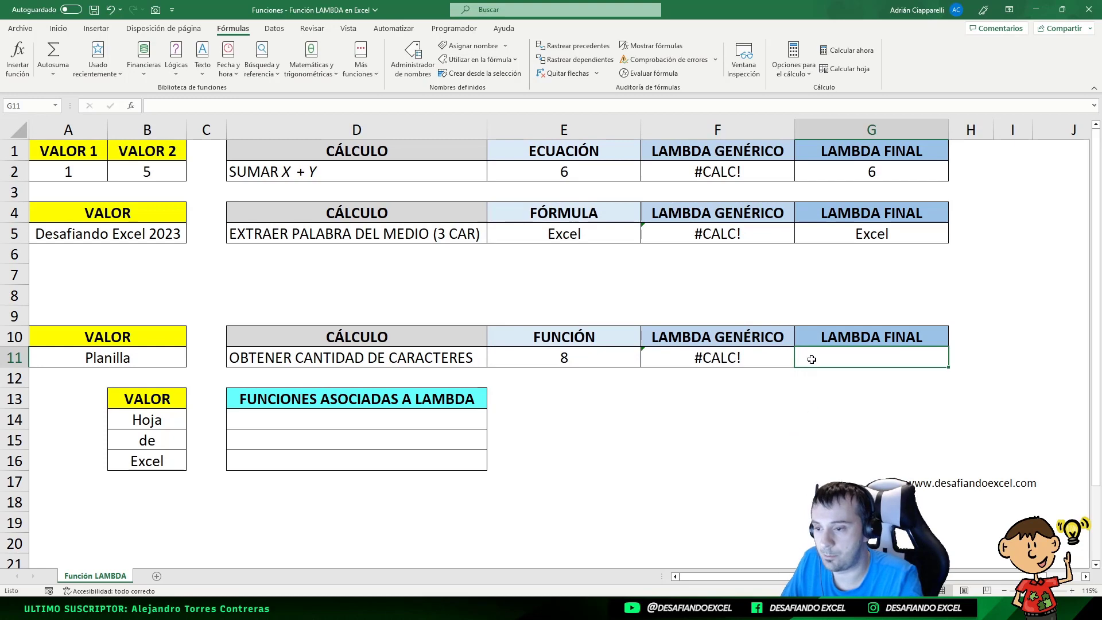
text(=C)
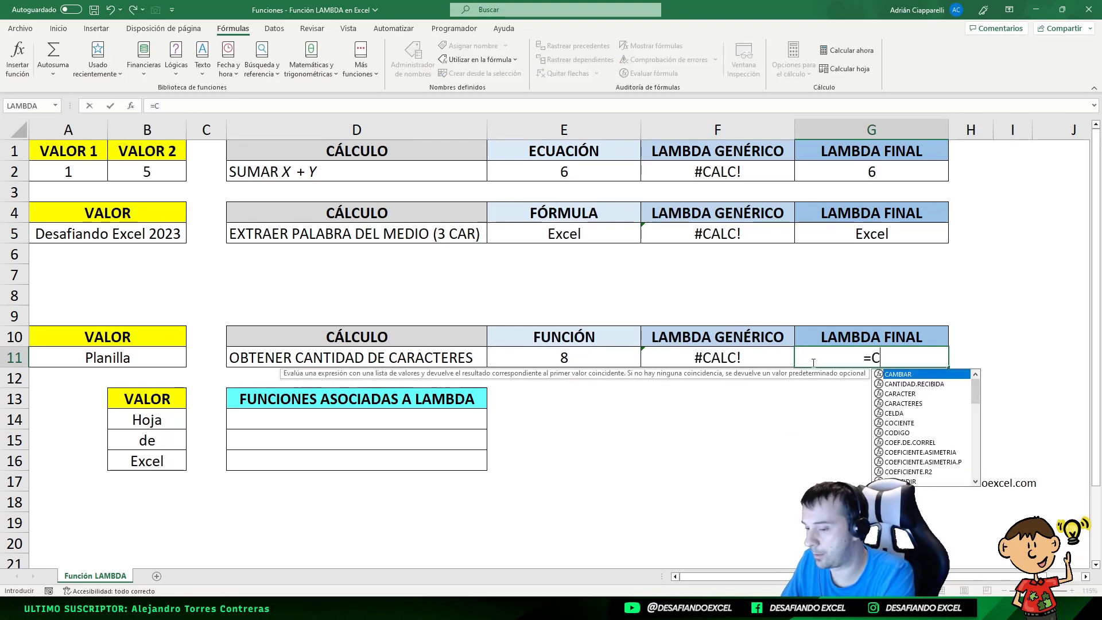
text(ARACA)
- Enter =CARACTERES(A11) in G11, returning 8
key(BackSpace)
text(TER)
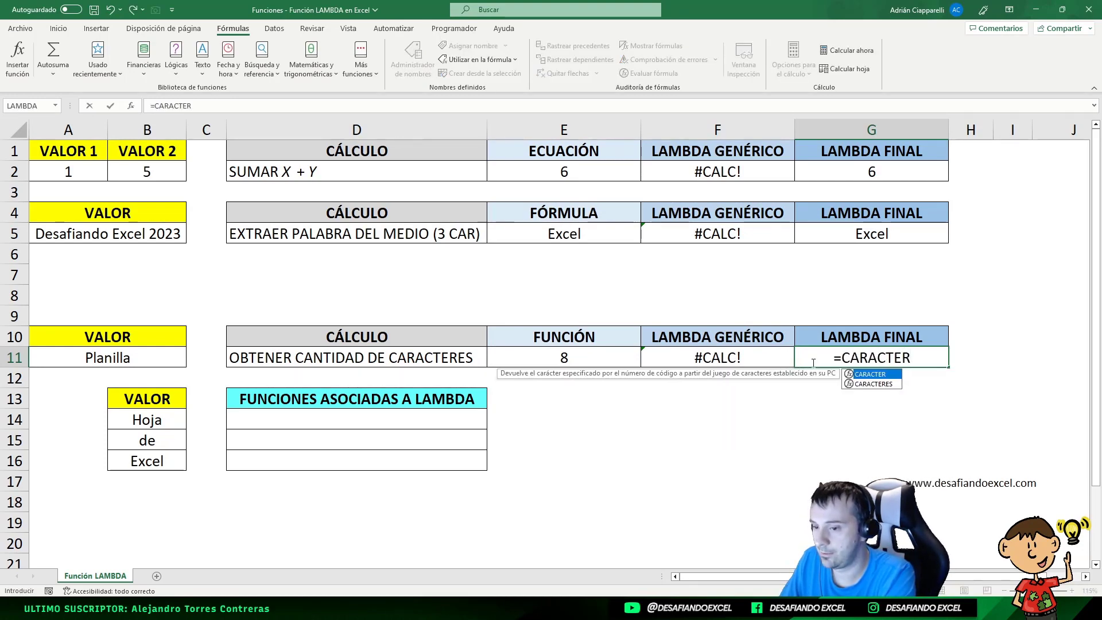
text(ES()
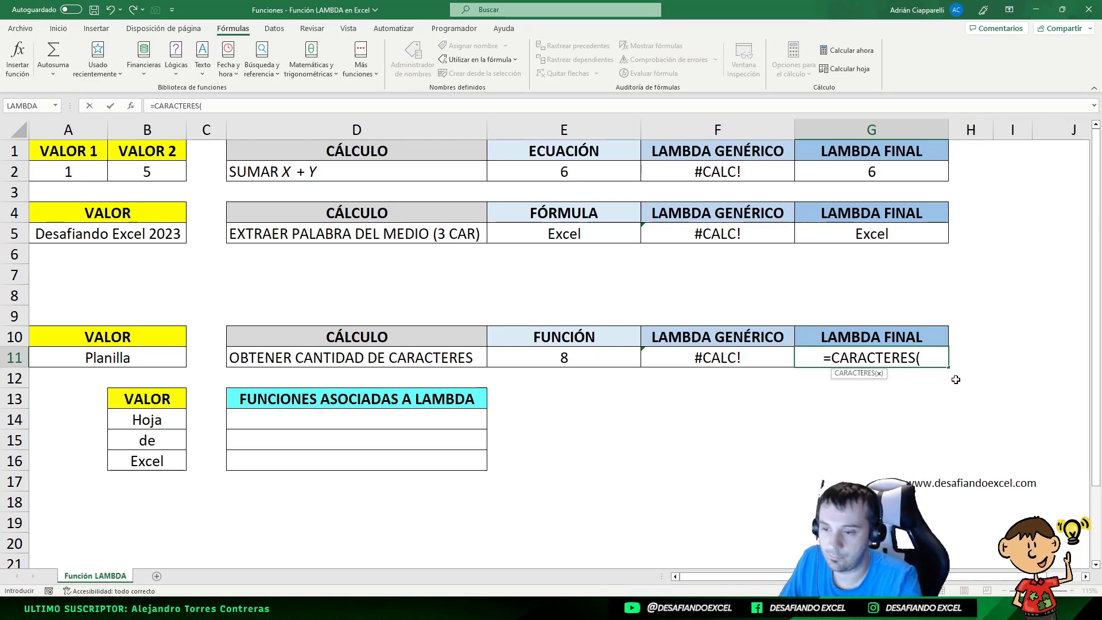
click(125, 358)
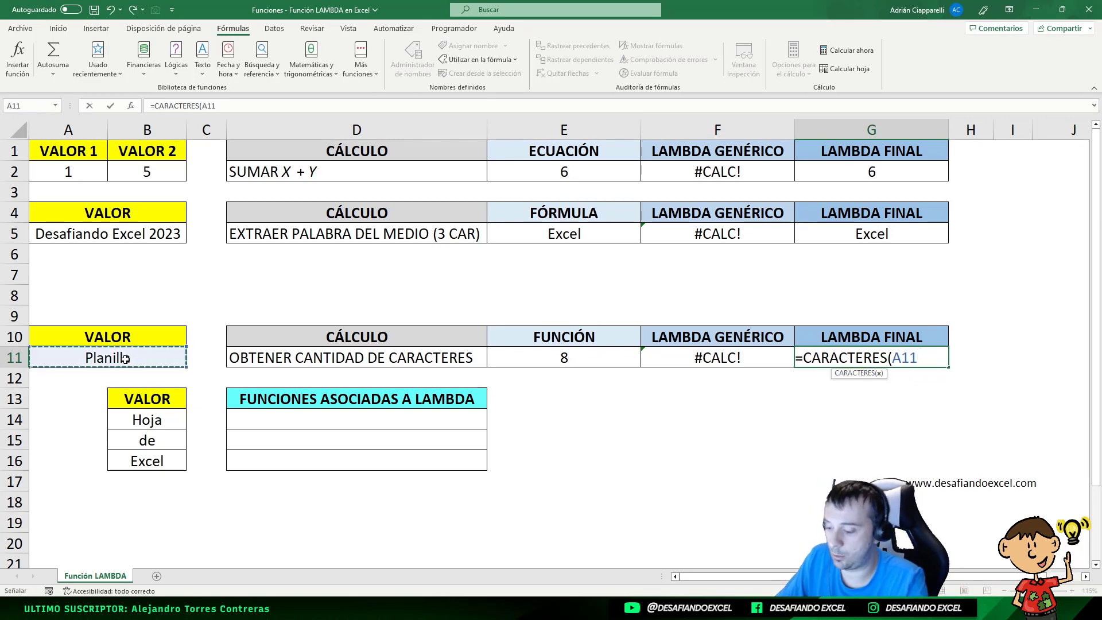
text())
key(Return)
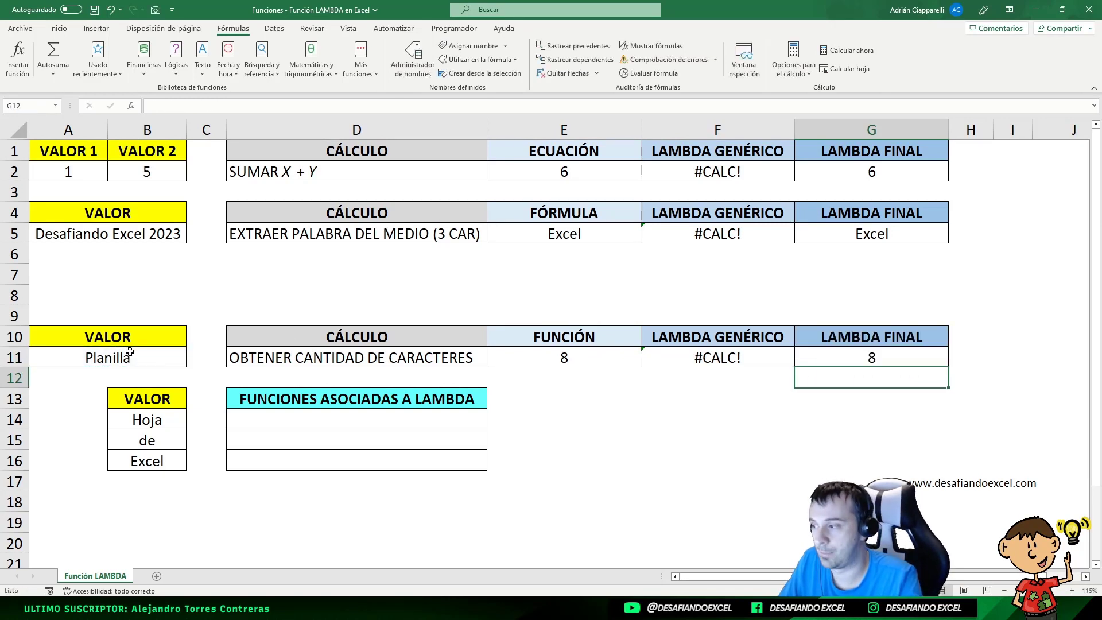
- Compare the CARACTERES formula in G11 with the LARGO formula in E11
click(846, 361)
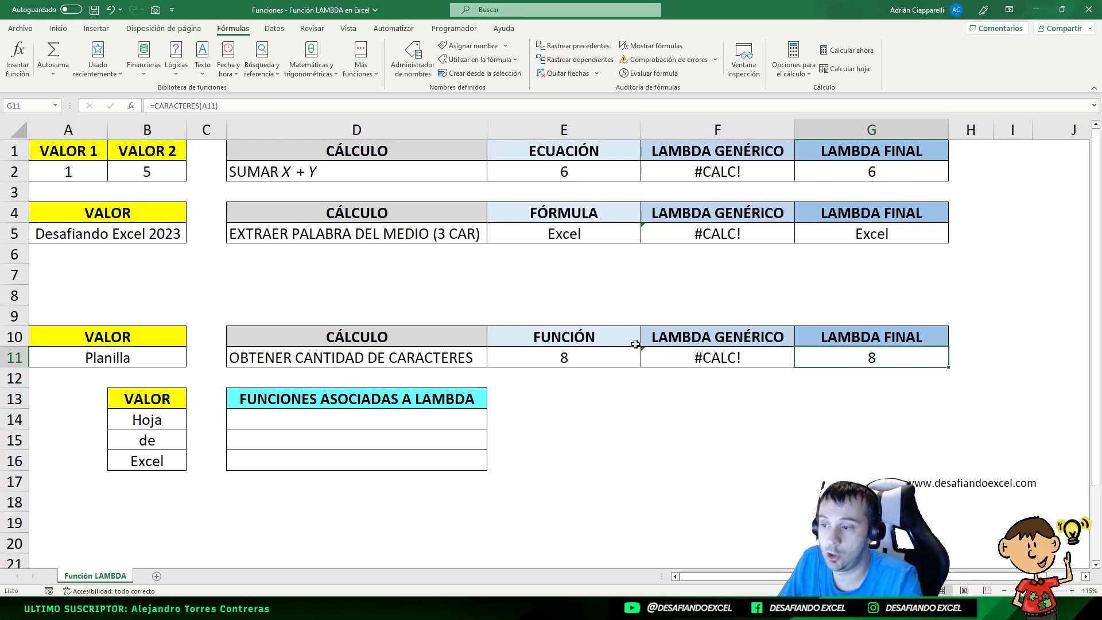
click(570, 361)
click(913, 359)
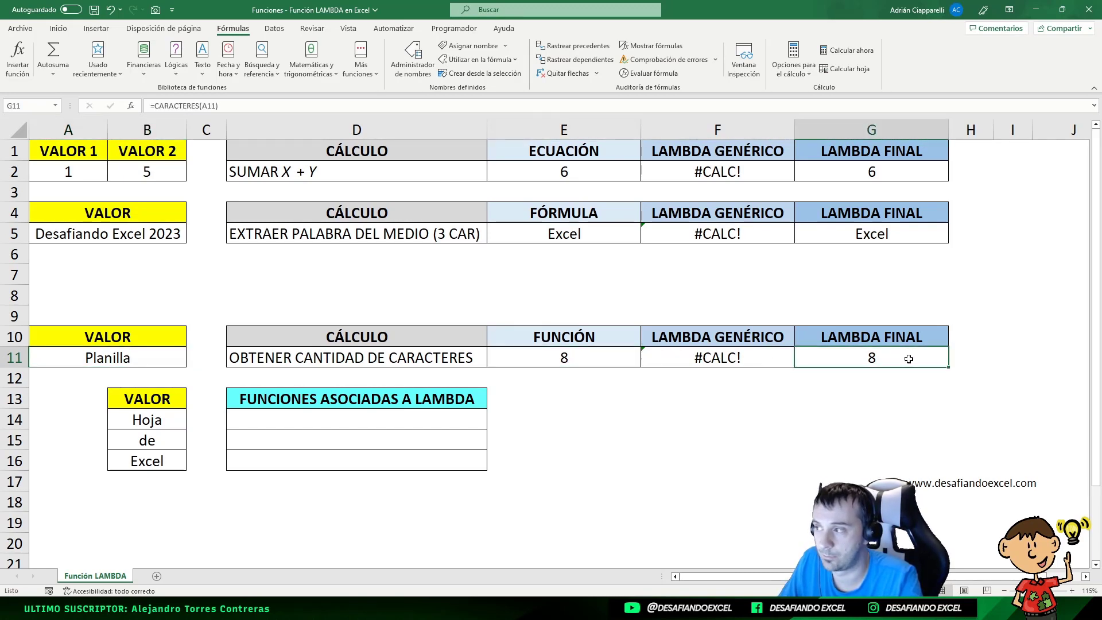
click(563, 356)
click(806, 360)
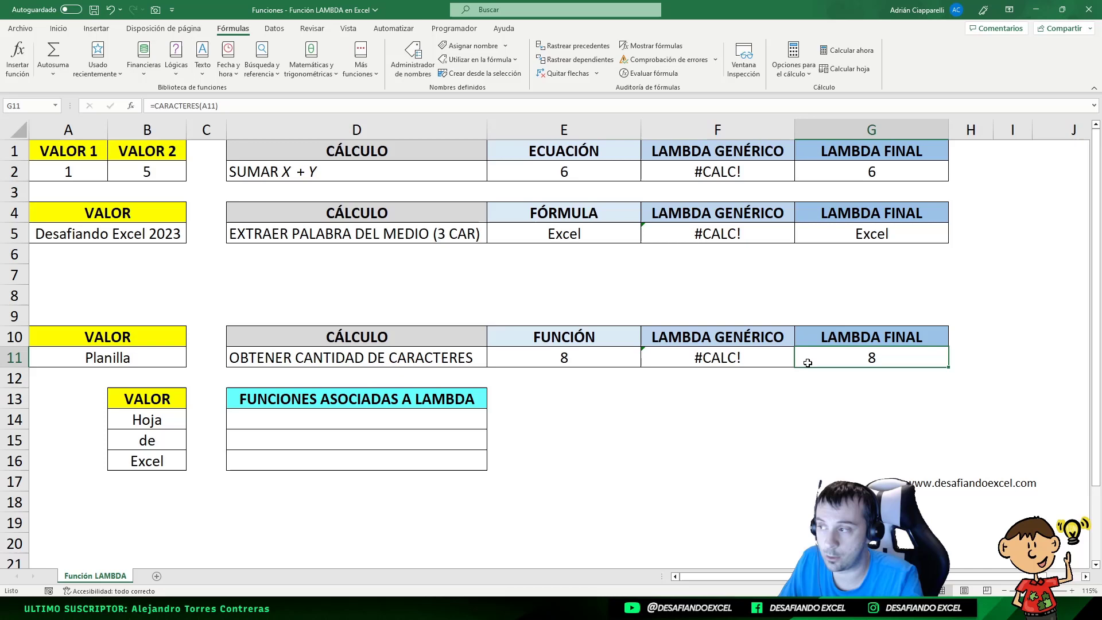
click(560, 358)
click(848, 350)
click(608, 359)
click(844, 359)
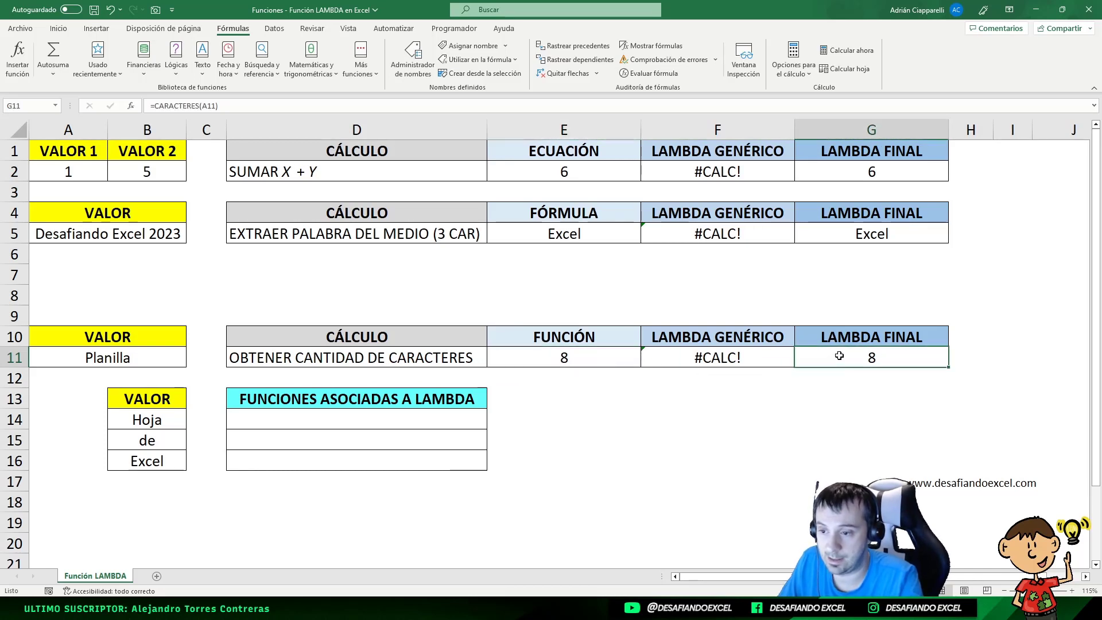
click(597, 356)
click(848, 360)
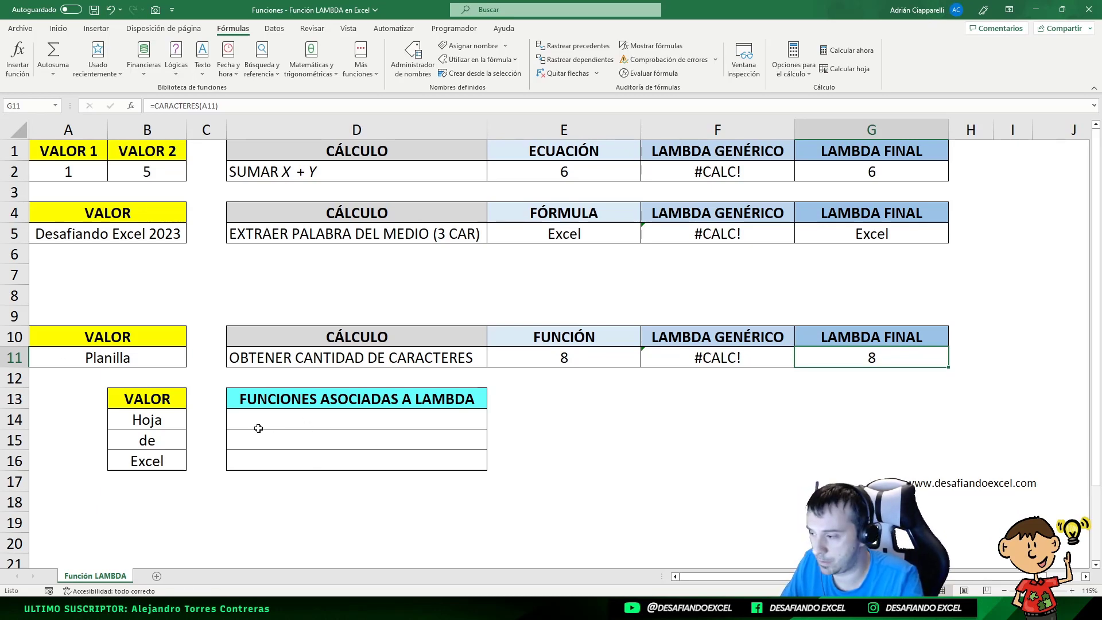
- Point out the VALOR words Hoja, de and Excel listed in B14:B16
click(161, 406)
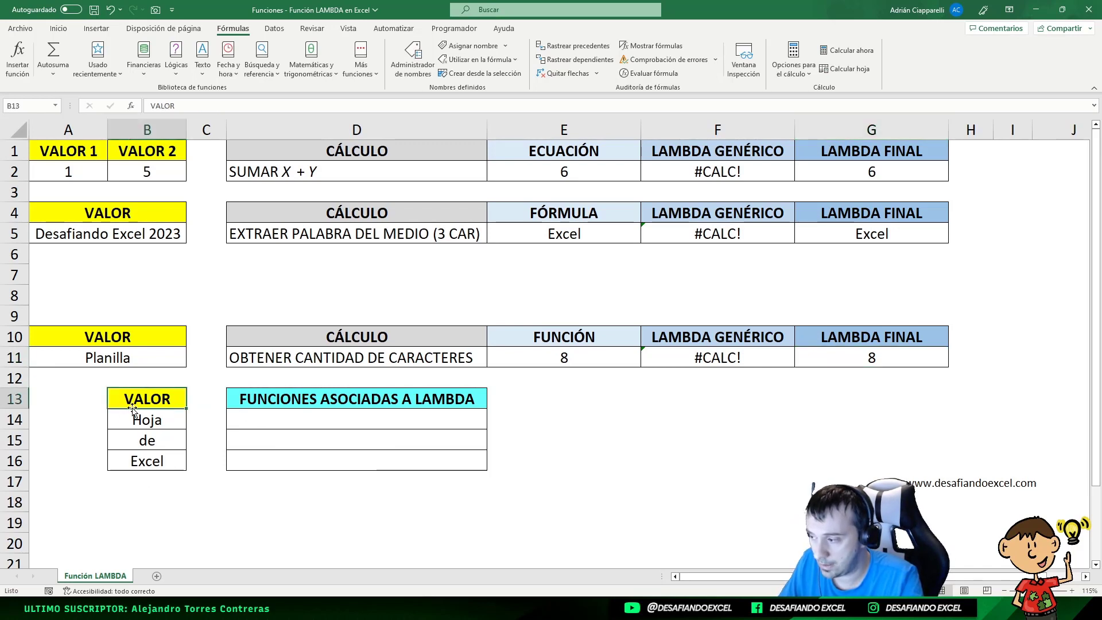
drag(133, 418, 147, 445)
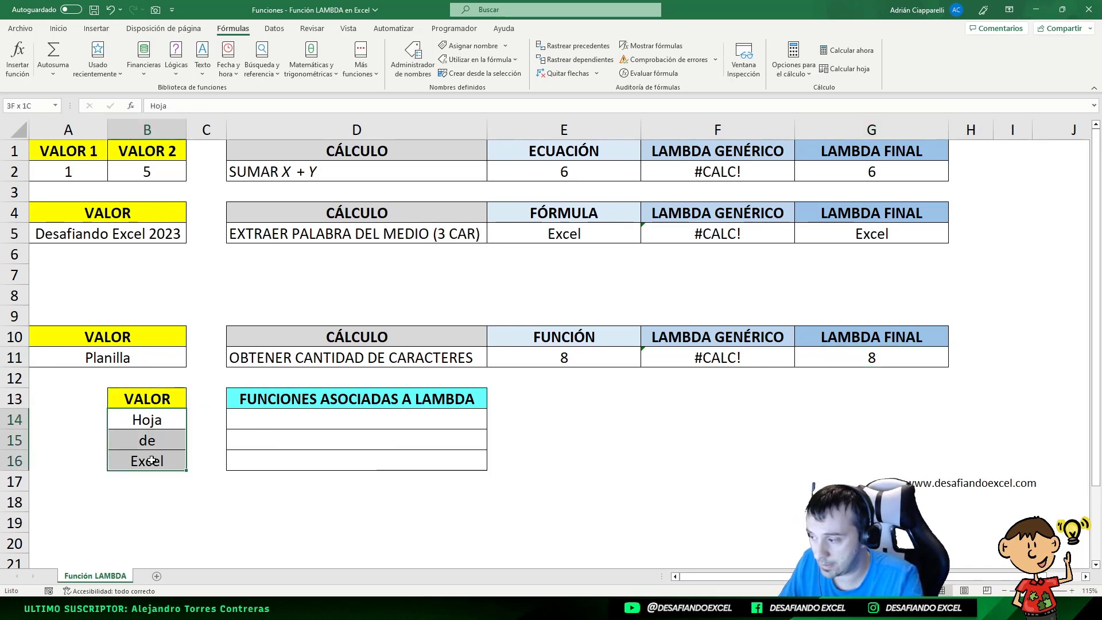
click(137, 418)
click(143, 444)
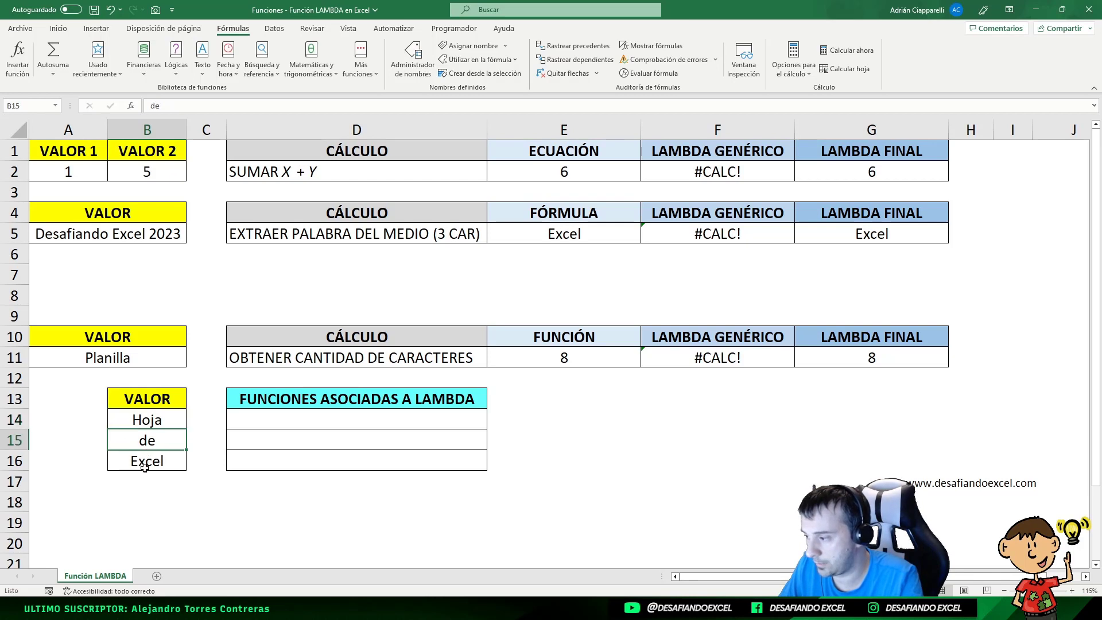
click(144, 468)
click(158, 417)
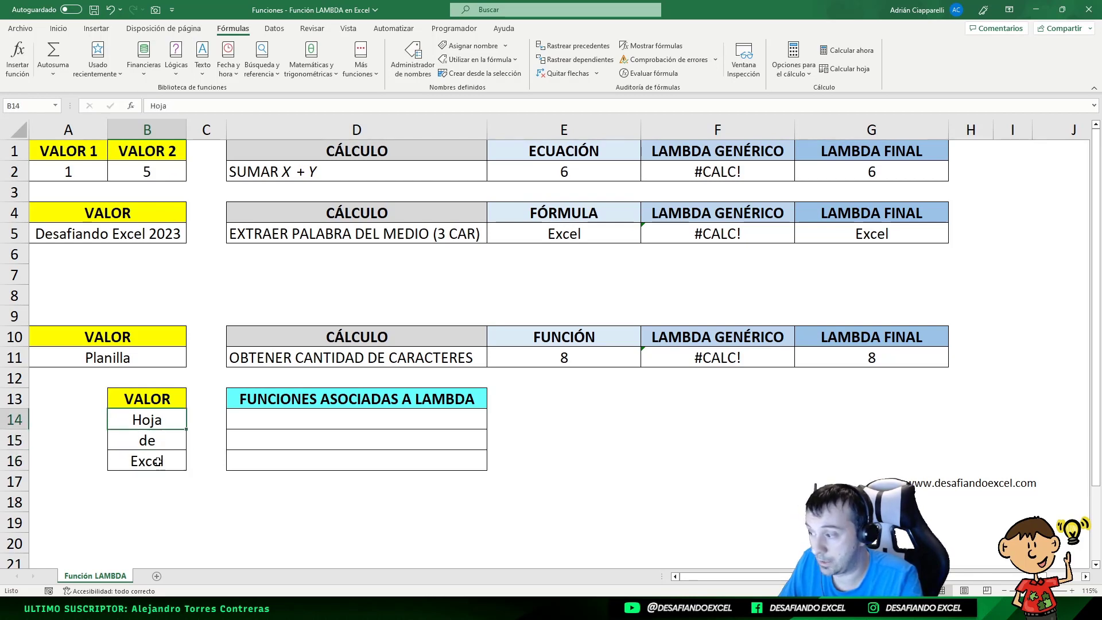
- Start =MAP( in D14 and open its Function Arguments dialog
click(258, 398)
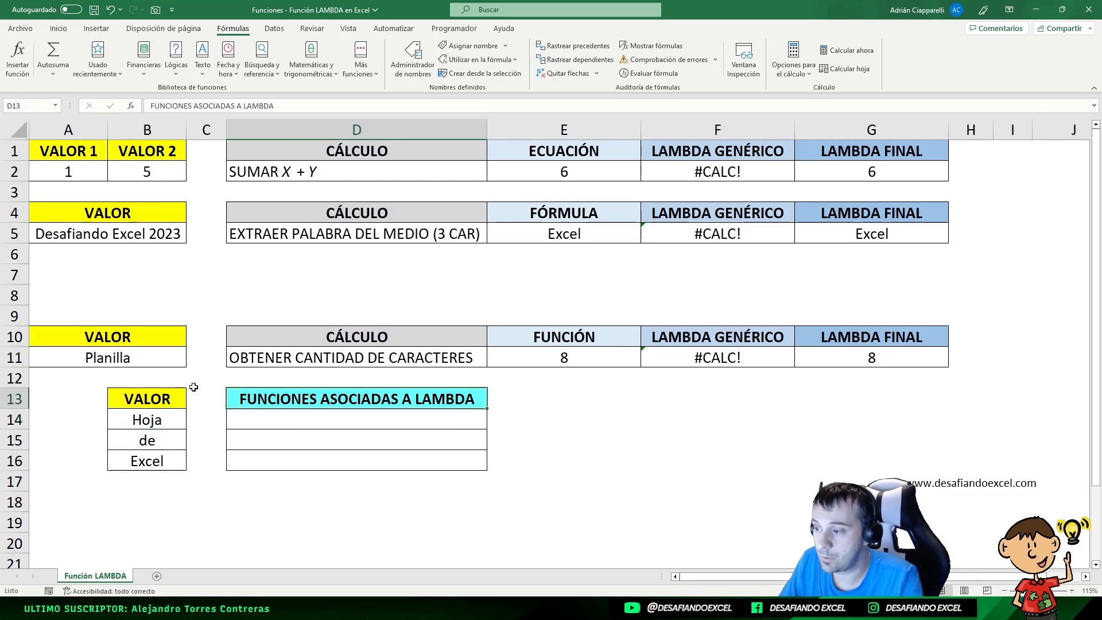
click(246, 419)
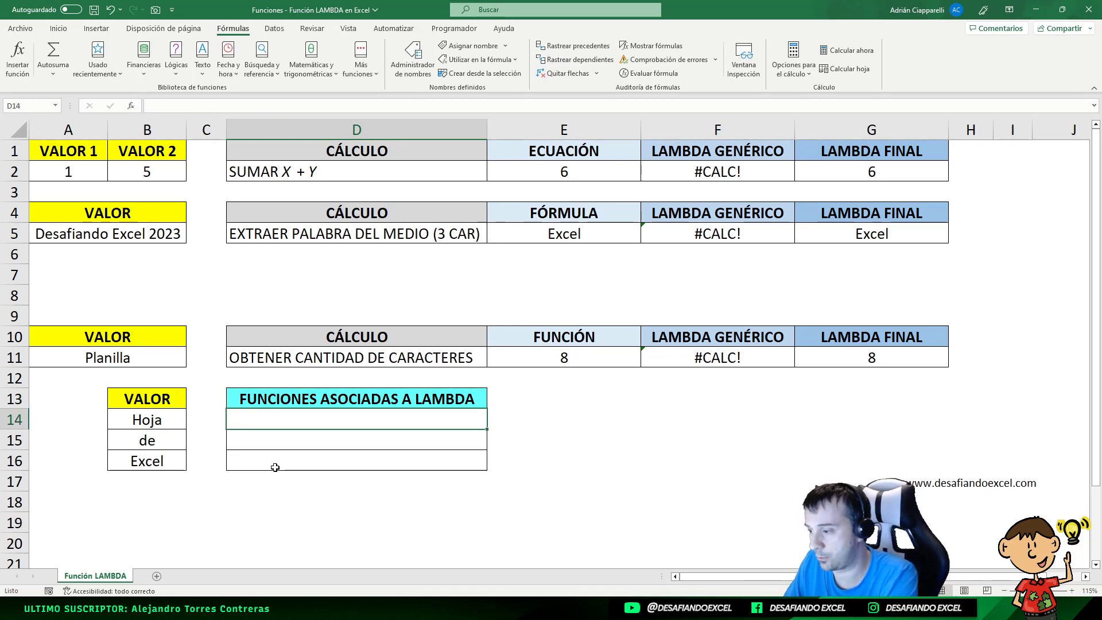
text(=M)
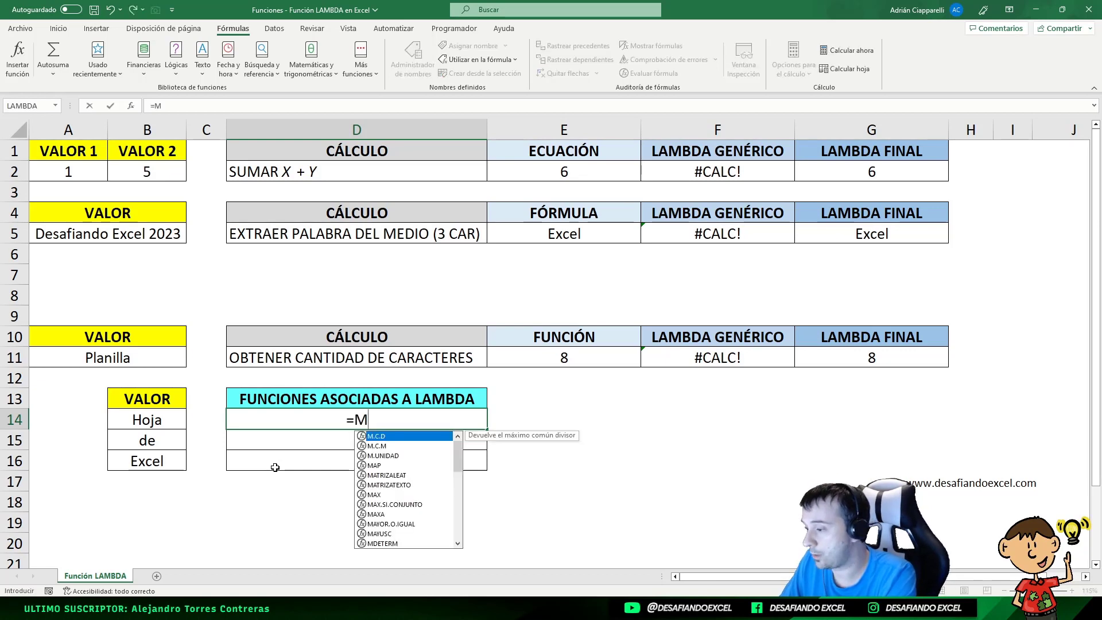
text(AP)
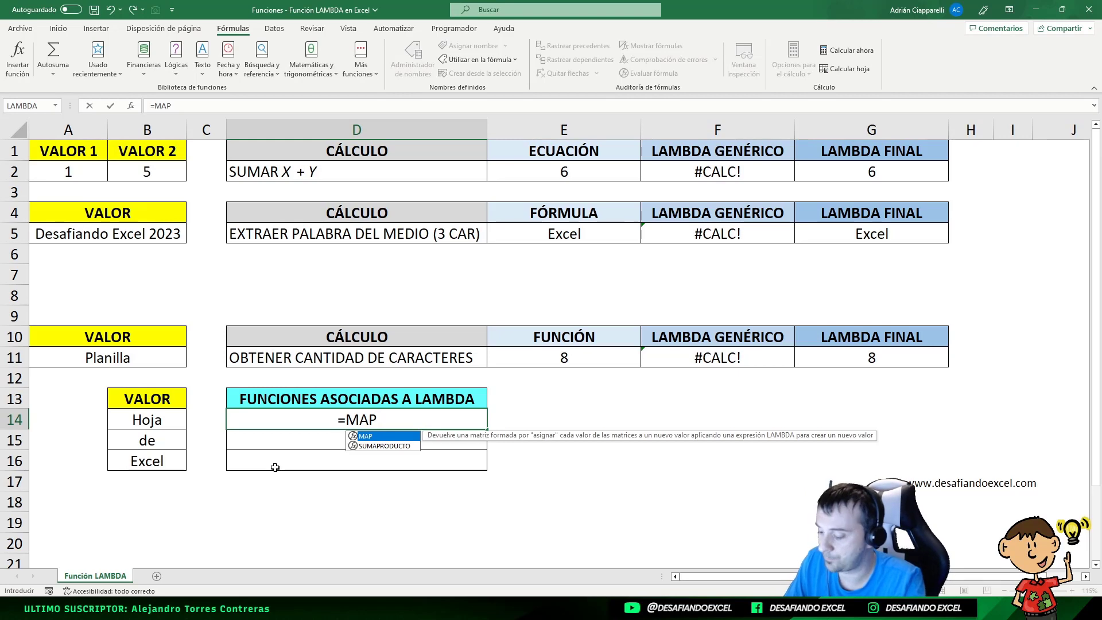
text(()
click(130, 106)
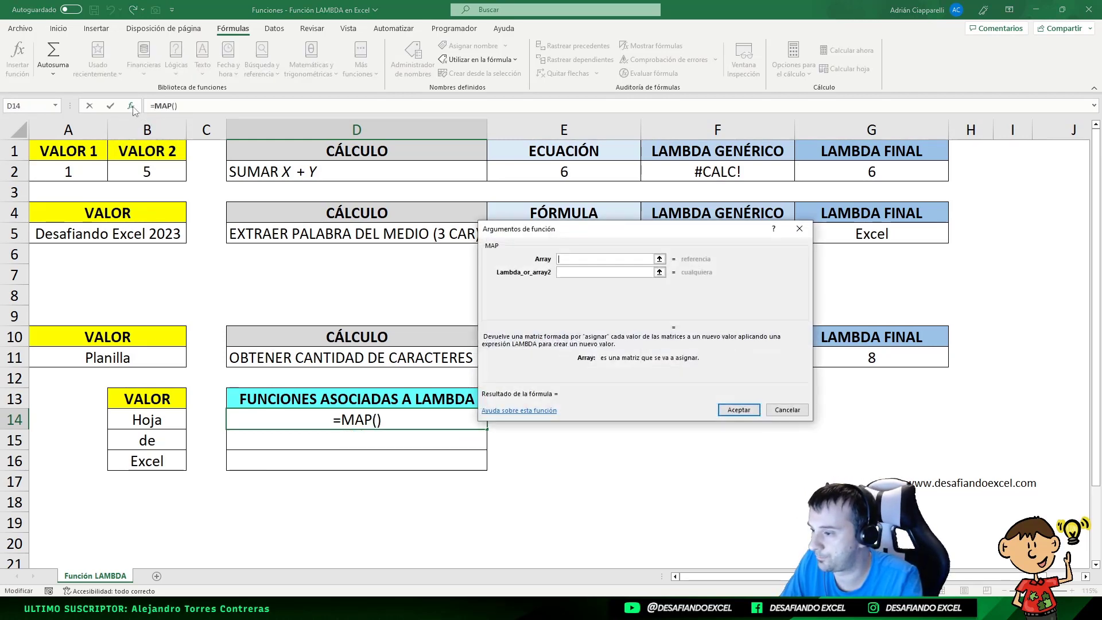
- Set MAP's array to B14:B16 and lambda to CARACTERES, spilling counts 4, 2, 5
drag(616, 237, 665, 271)
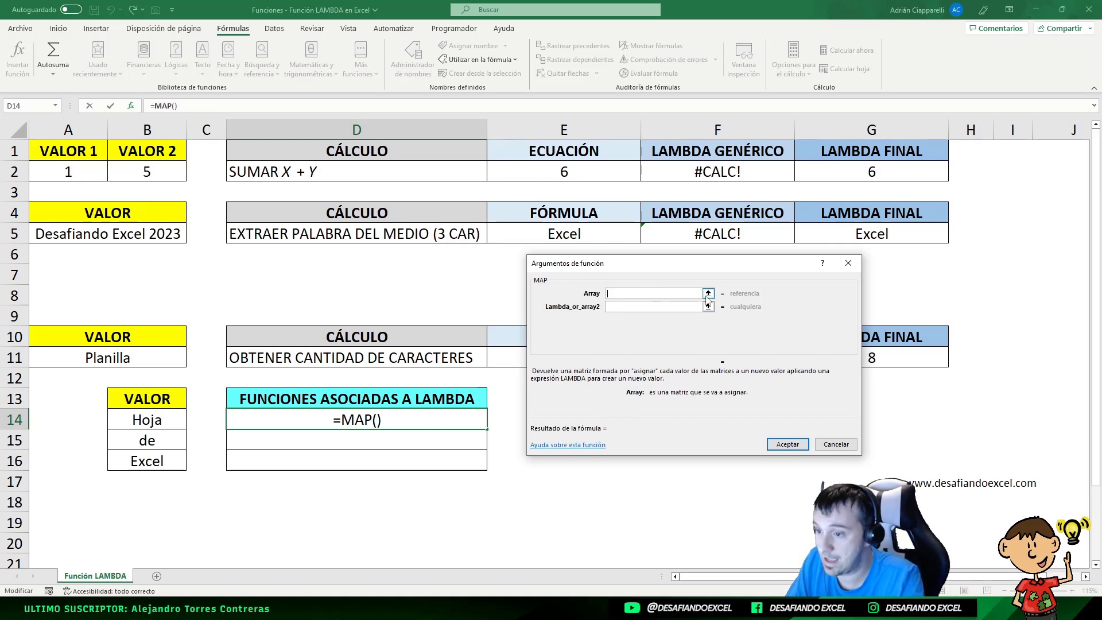
click(708, 294)
drag(139, 417, 140, 459)
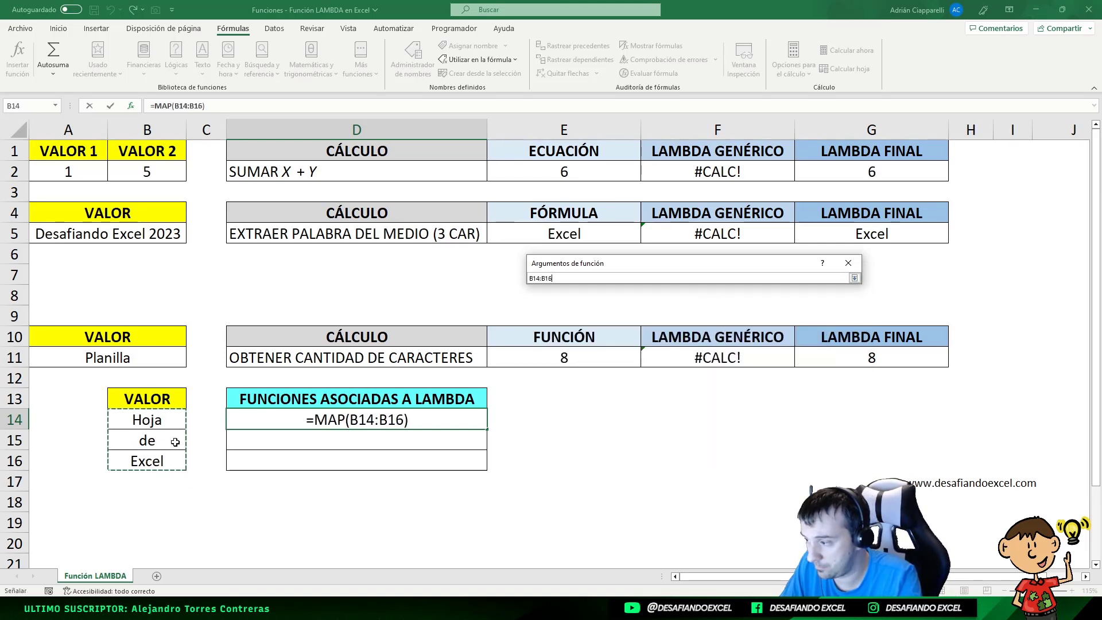
click(854, 278)
click(625, 308)
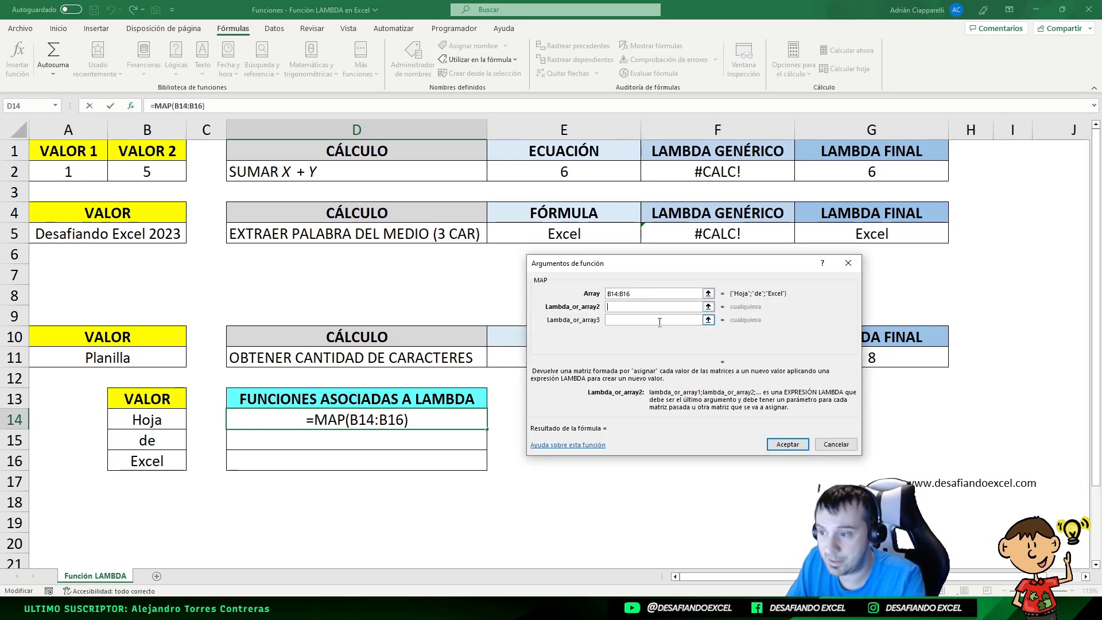
text(CAR)
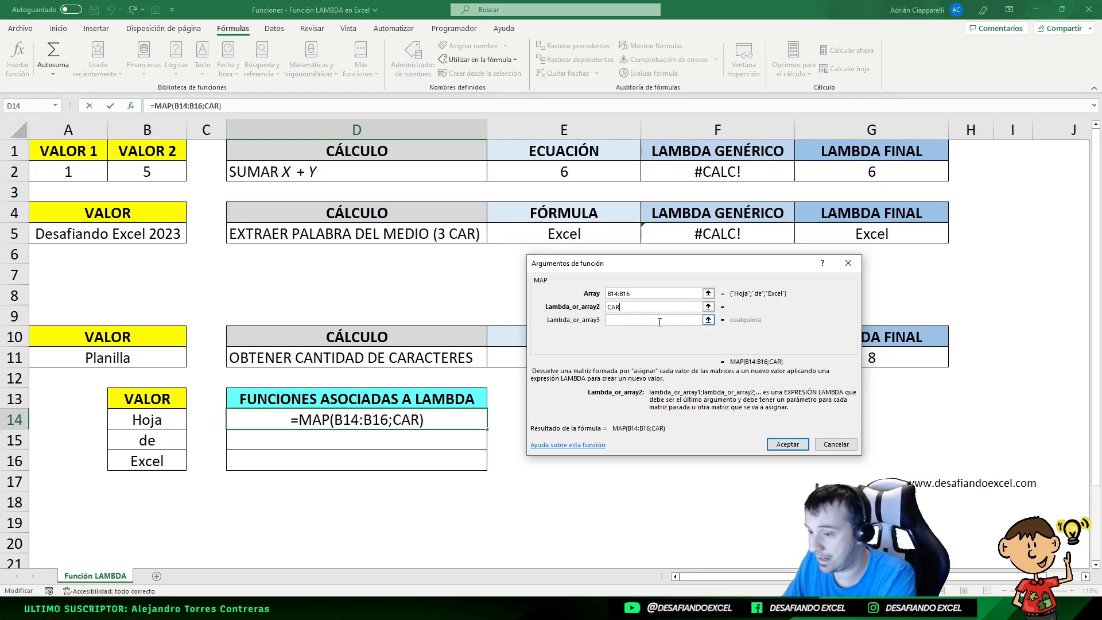
text(ACTERES)
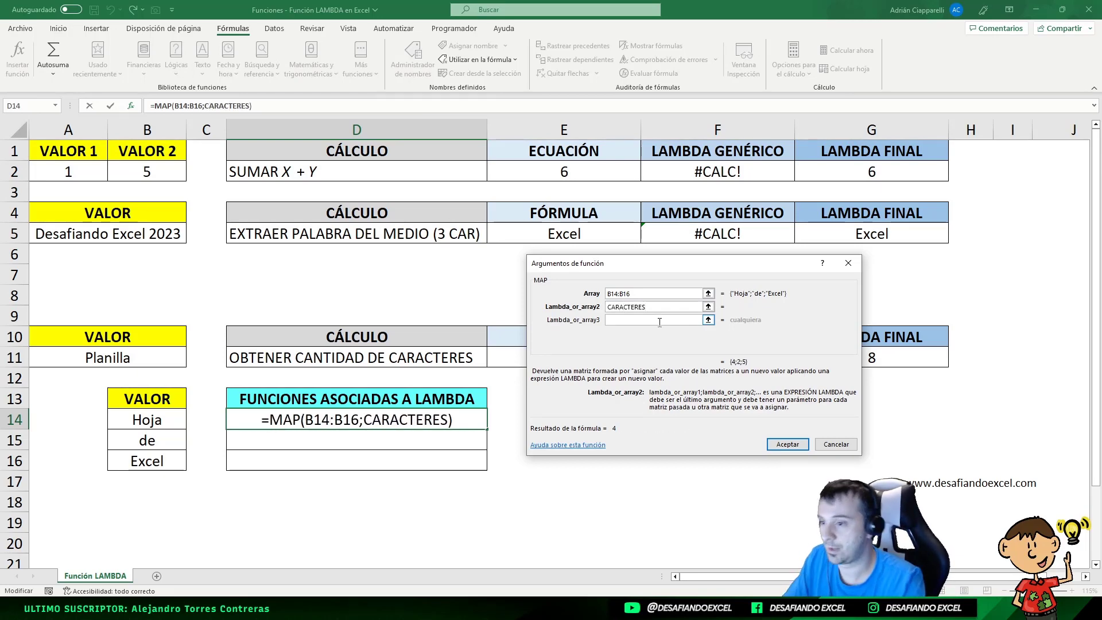
click(788, 445)
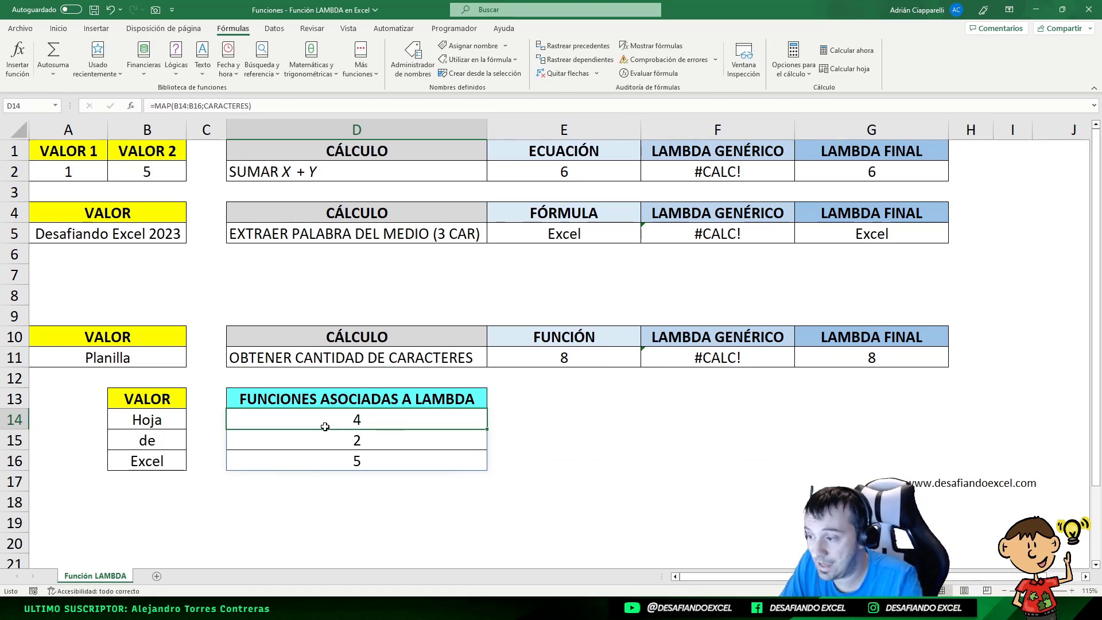
click(129, 419)
key(Down)
key(Down)
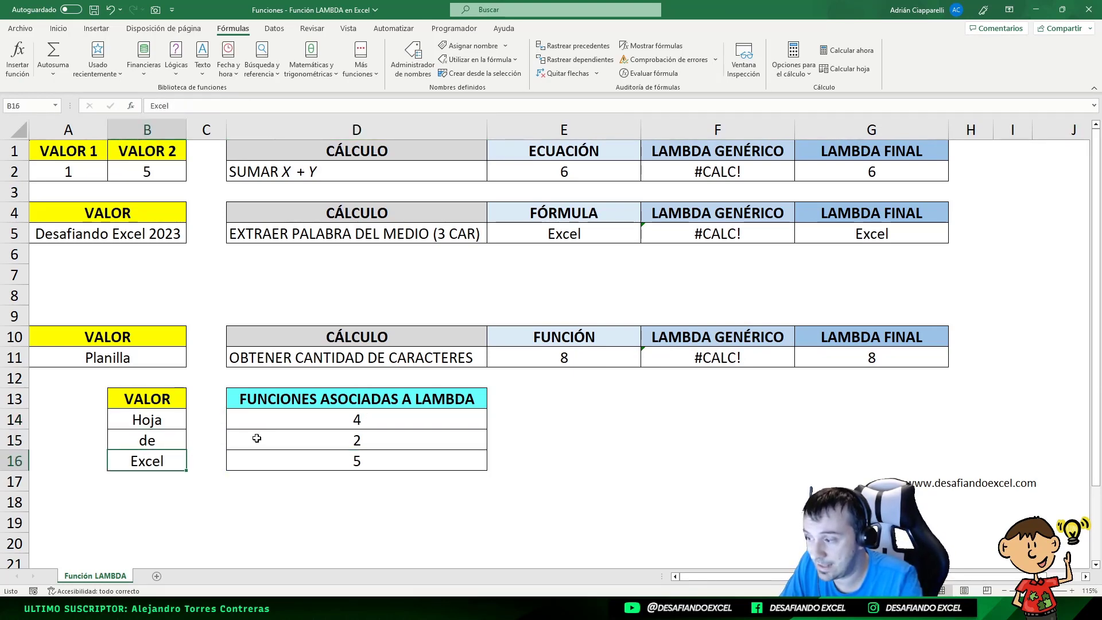
click(275, 420)
click(276, 441)
click(185, 443)
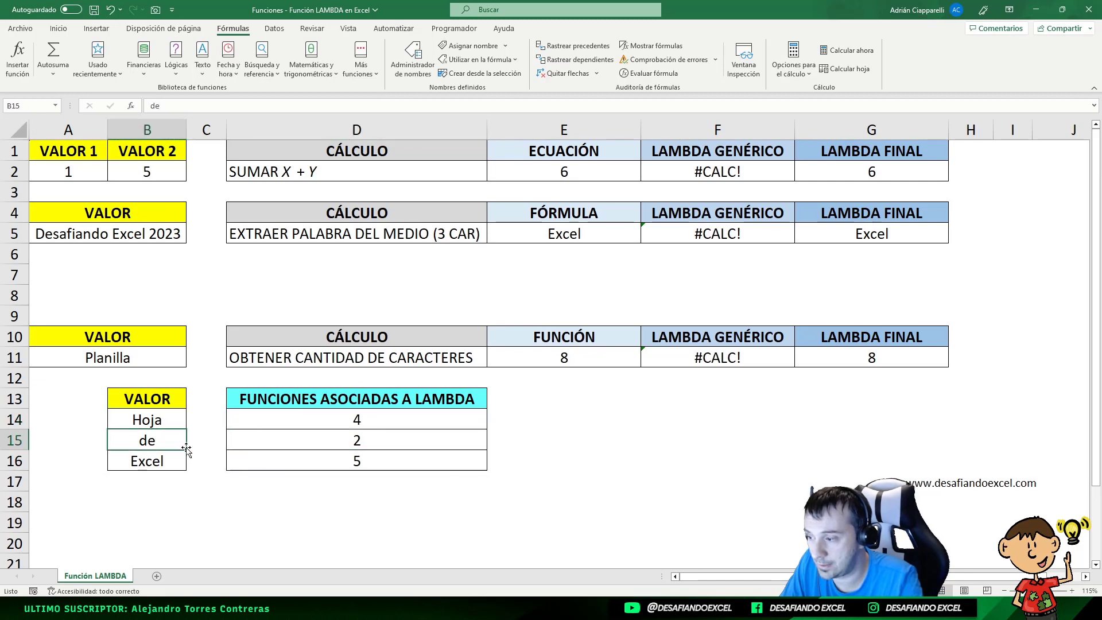
click(409, 466)
click(372, 412)
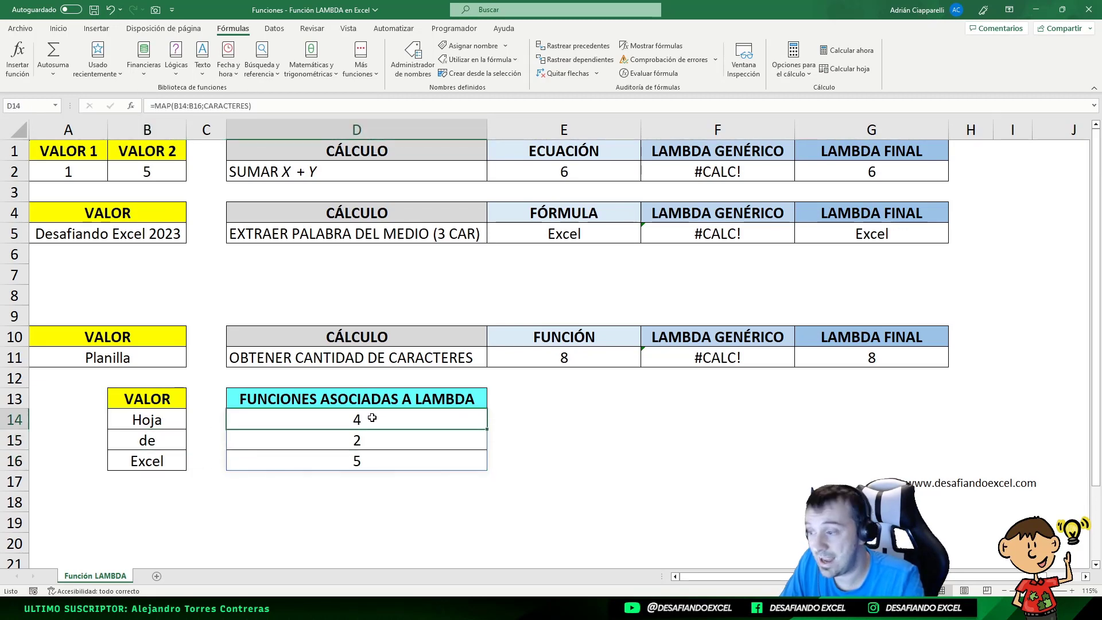
key(F2)
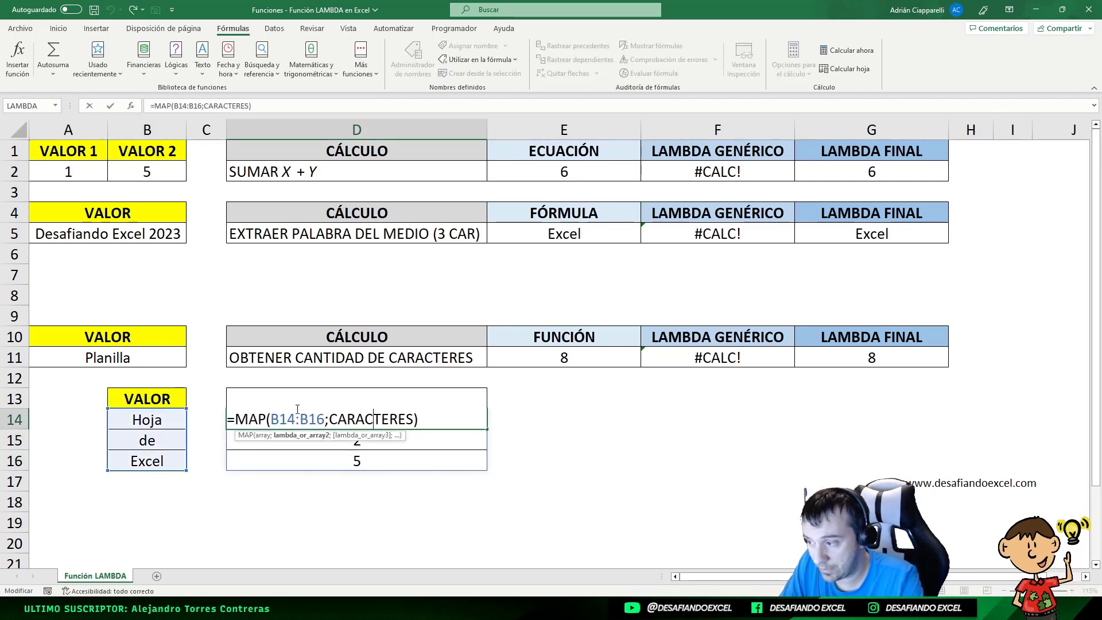
drag(272, 419, 325, 419)
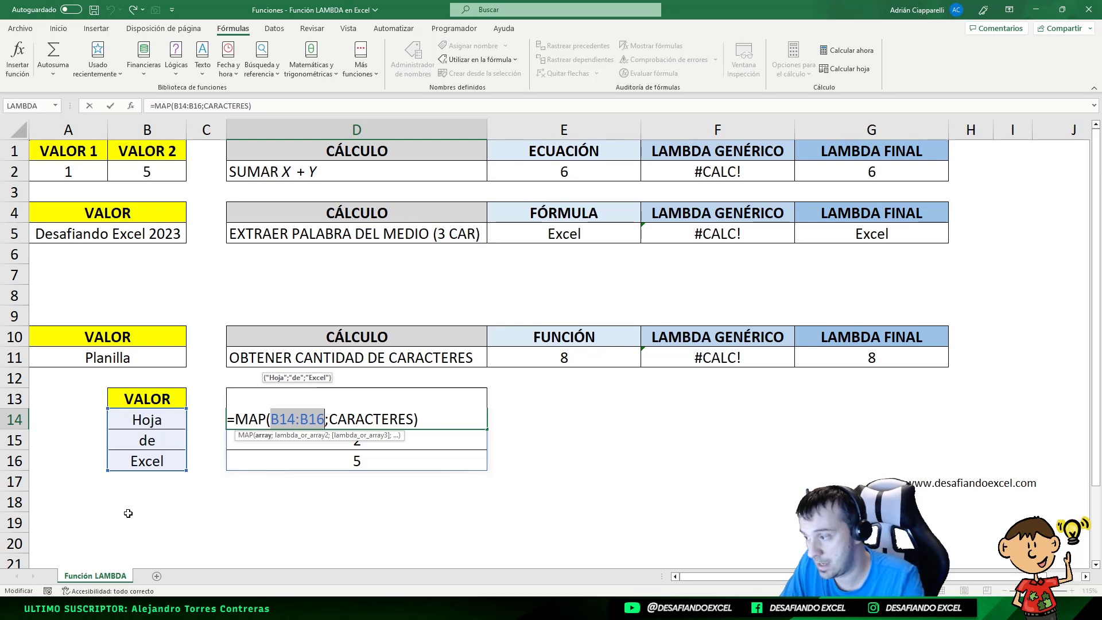
key(Right)
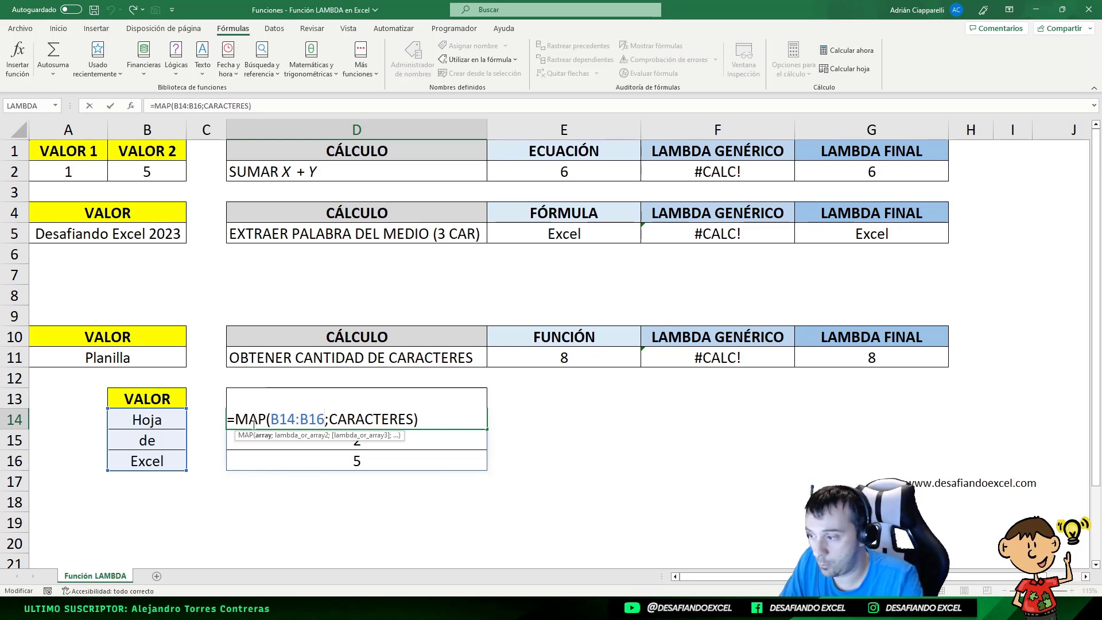
click(382, 419)
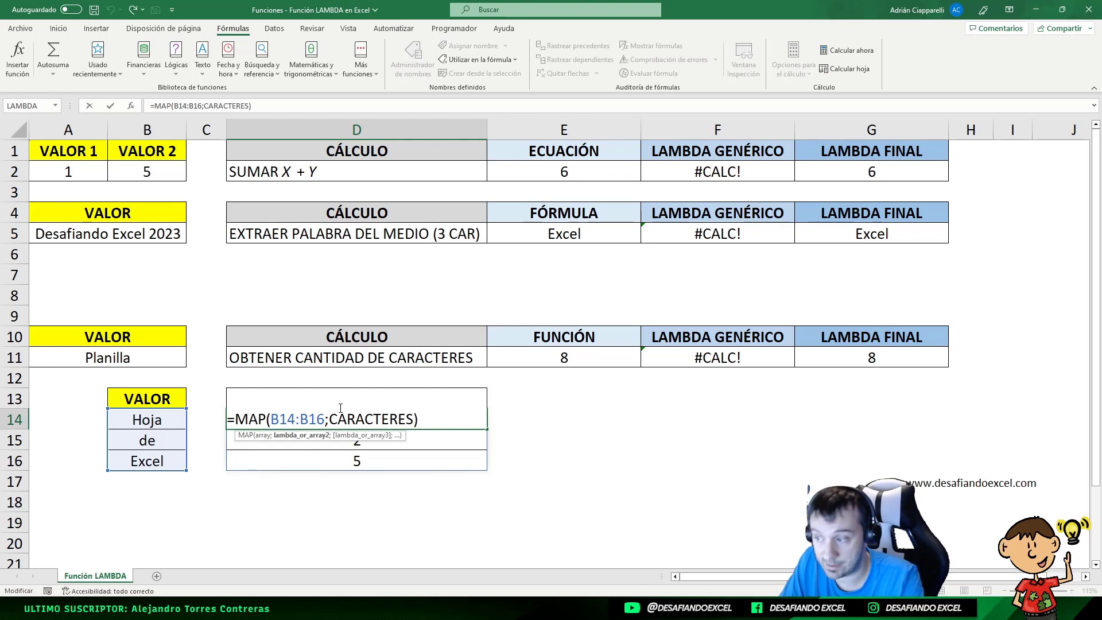
drag(331, 419, 418, 421)
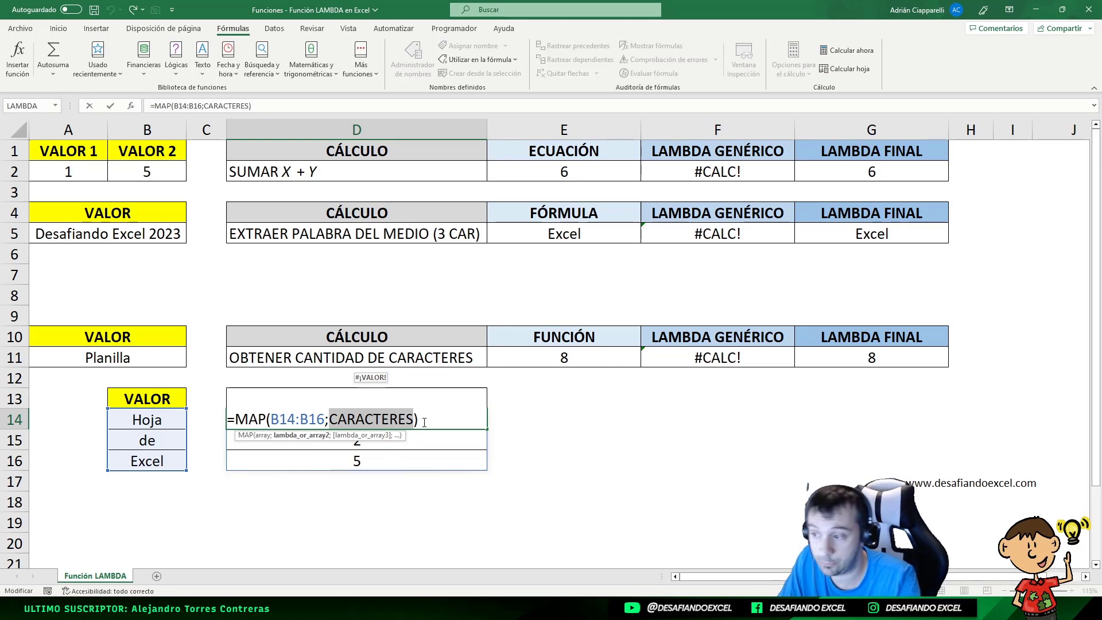
drag(270, 419, 325, 419)
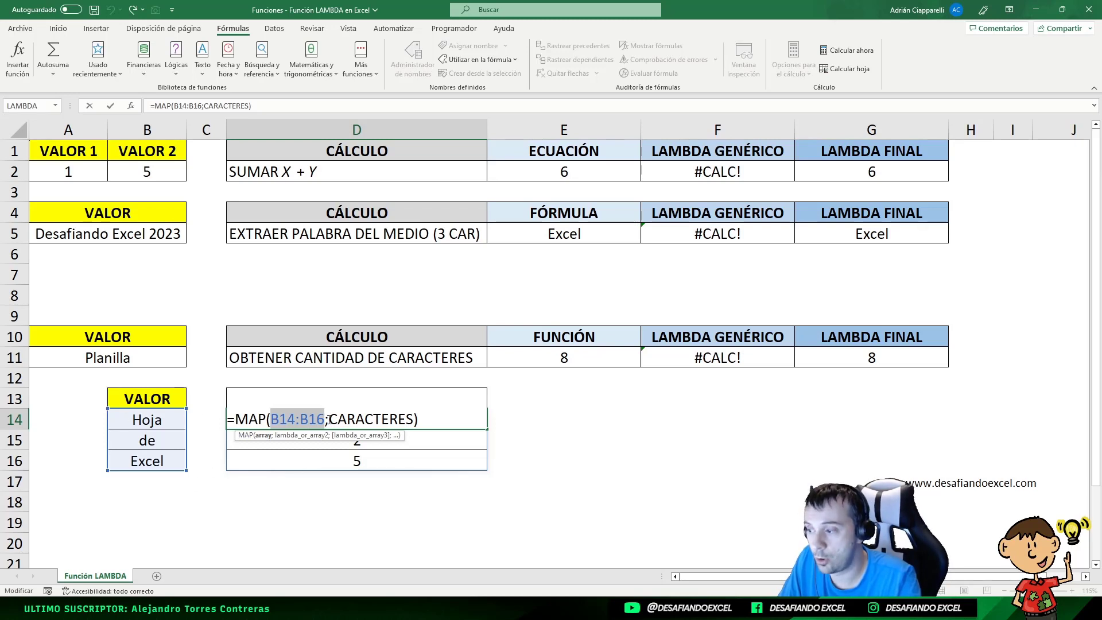
drag(330, 419, 413, 419)
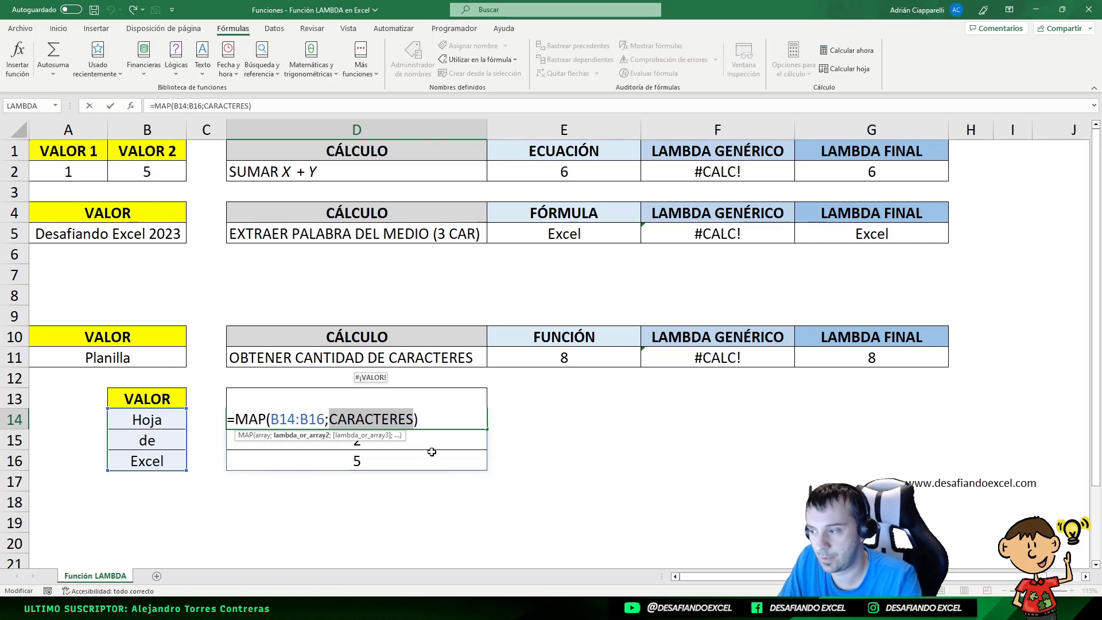
key(Escape)
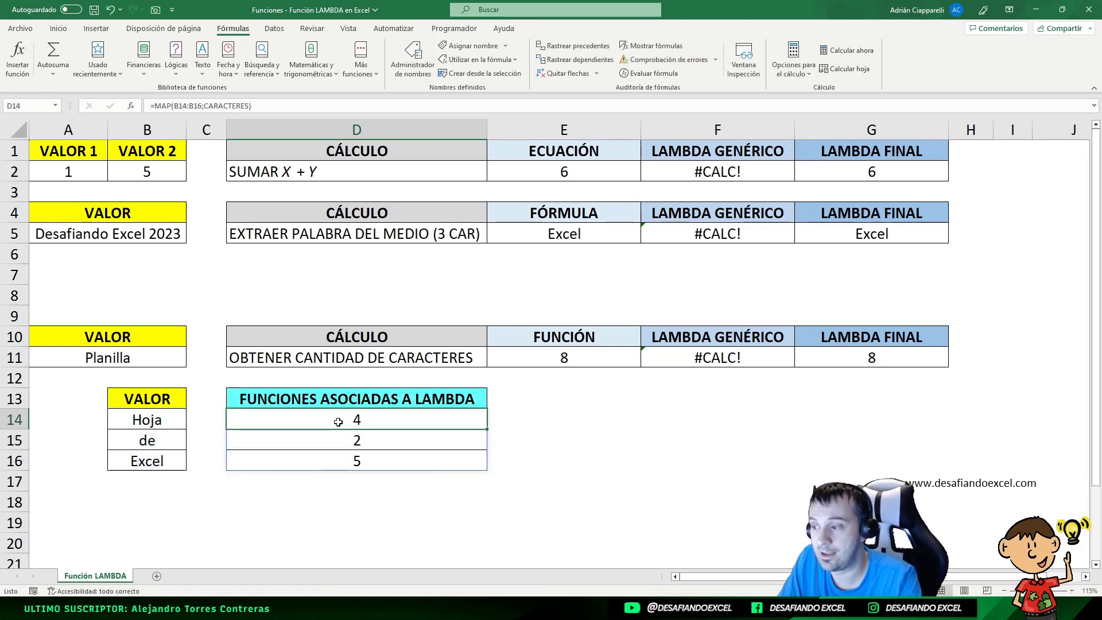
click(147, 421)
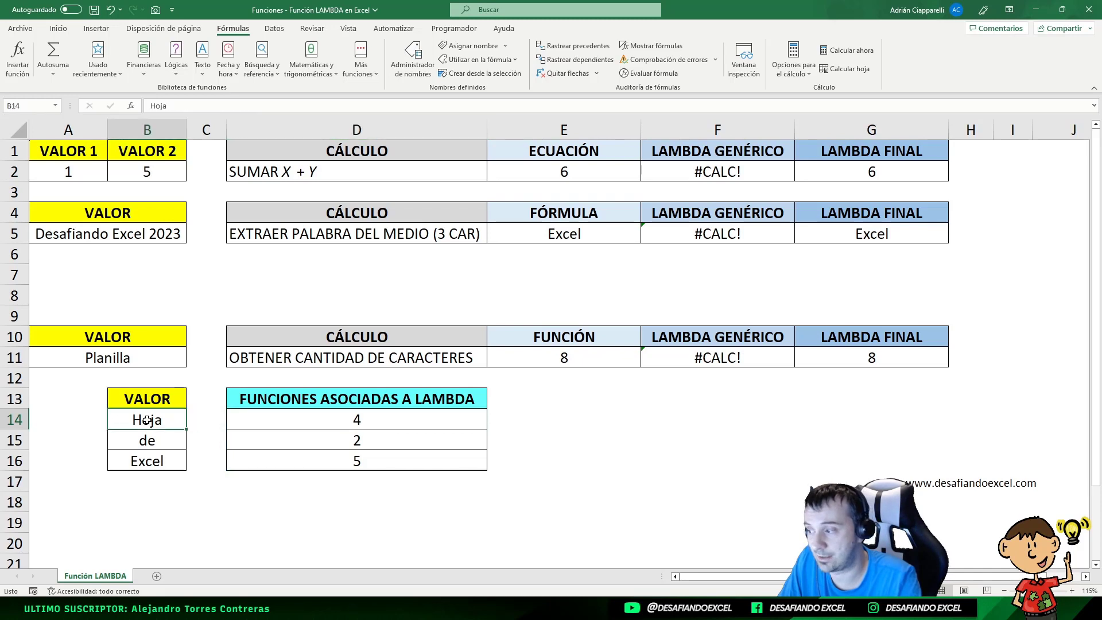
click(144, 461)
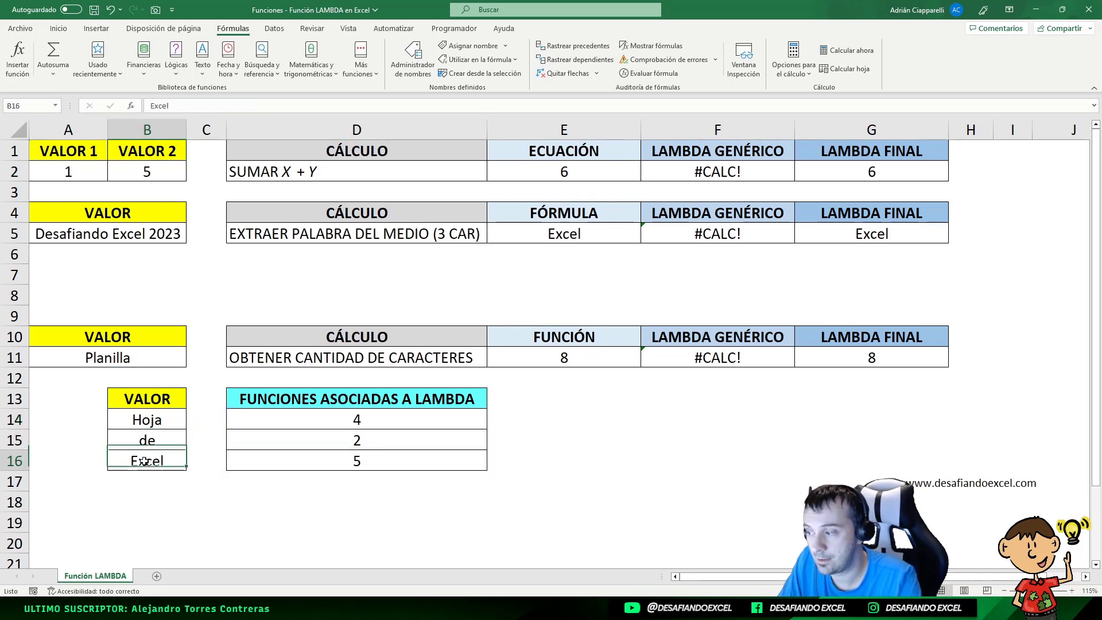
click(357, 419)
click(355, 440)
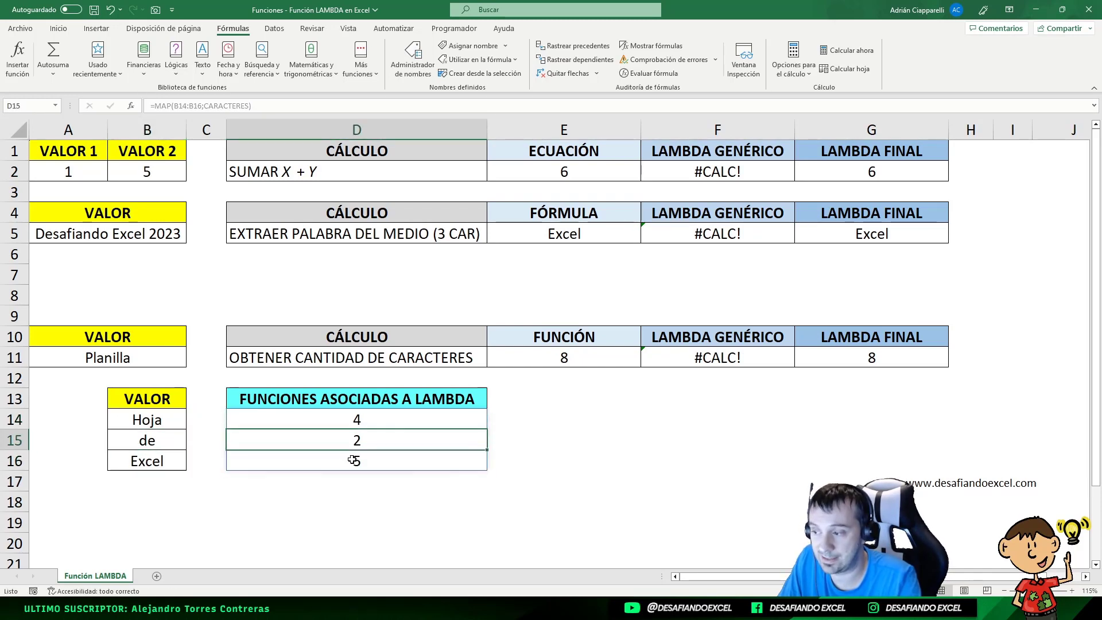
click(353, 460)
click(338, 440)
click(325, 422)
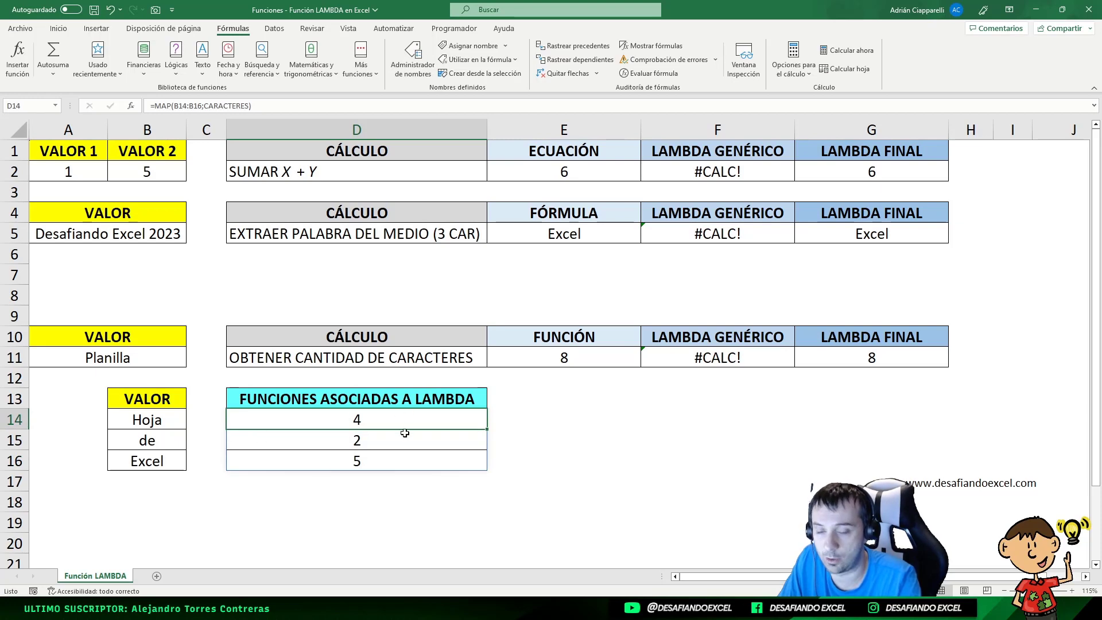
double_click(367, 420)
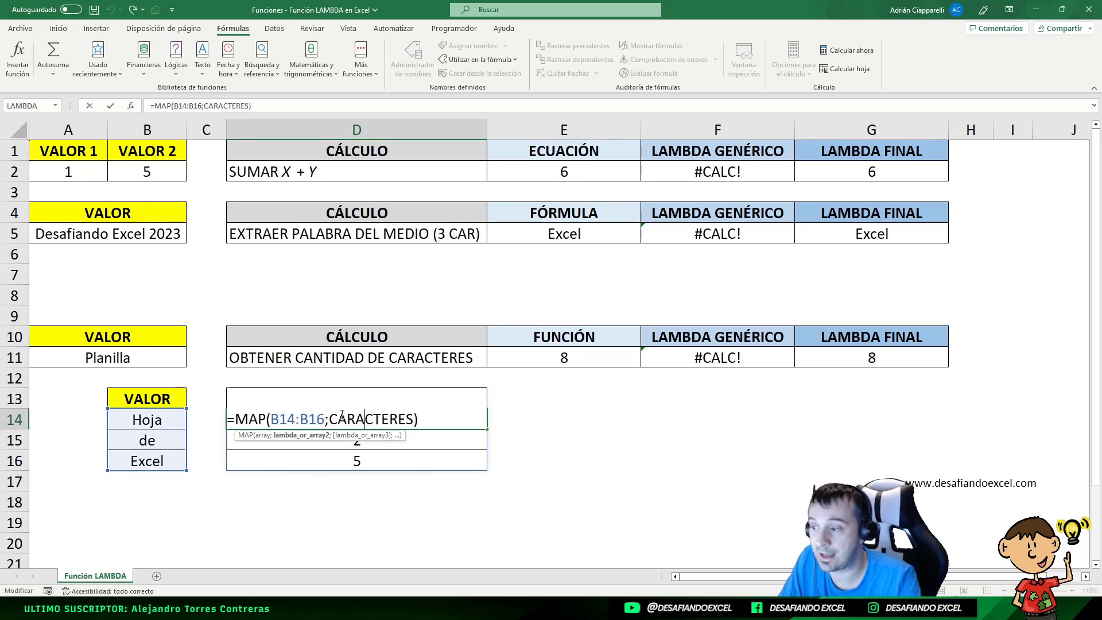
drag(329, 419, 415, 420)
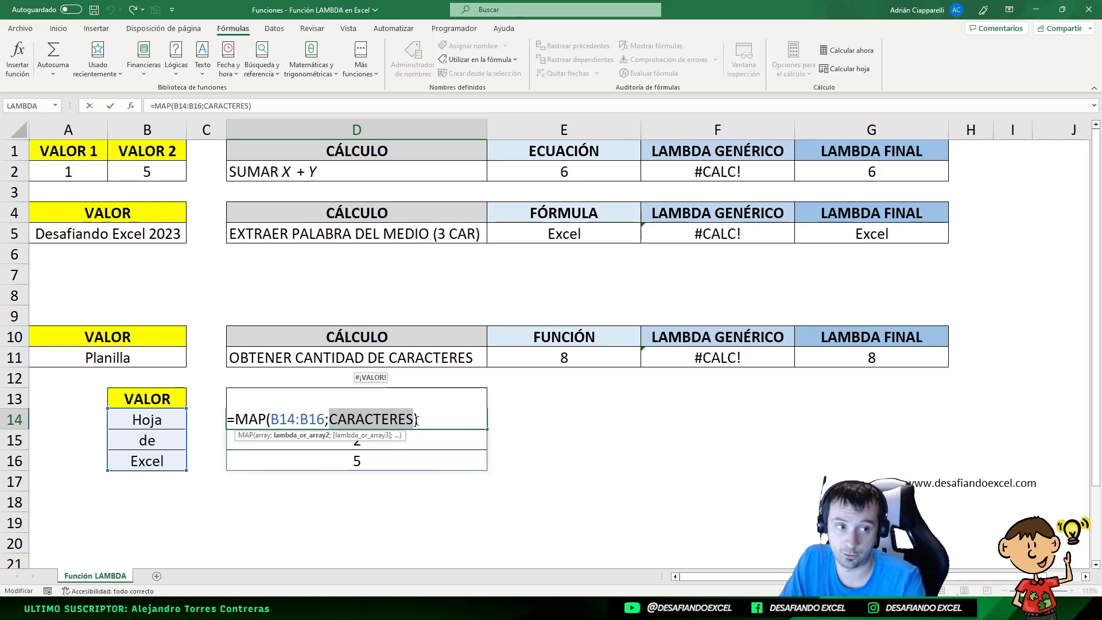
key(Return)
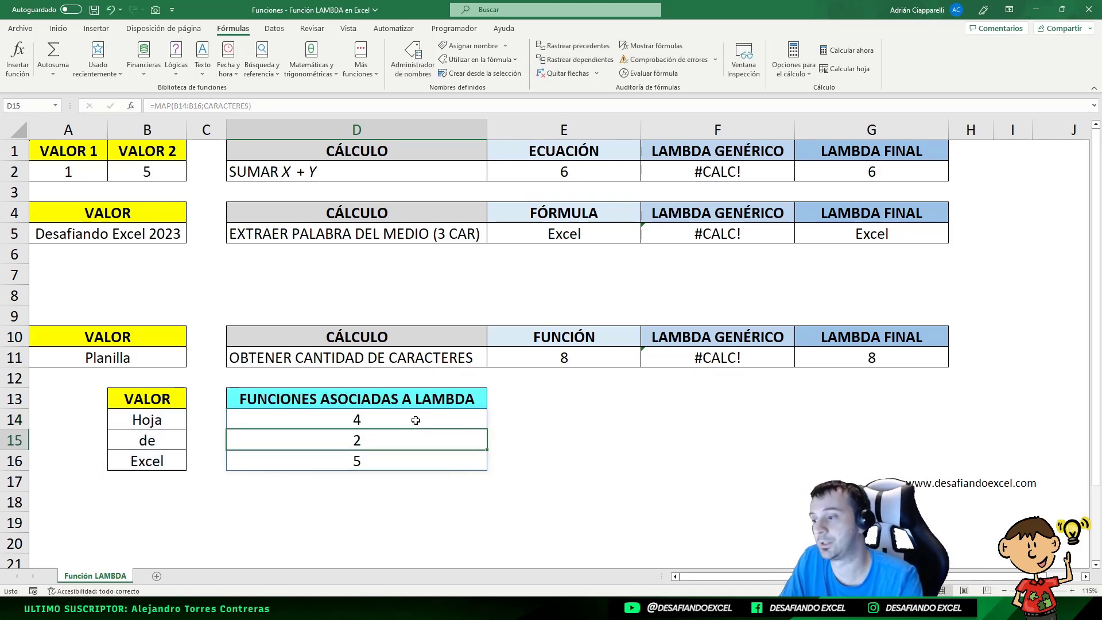
click(416, 421)
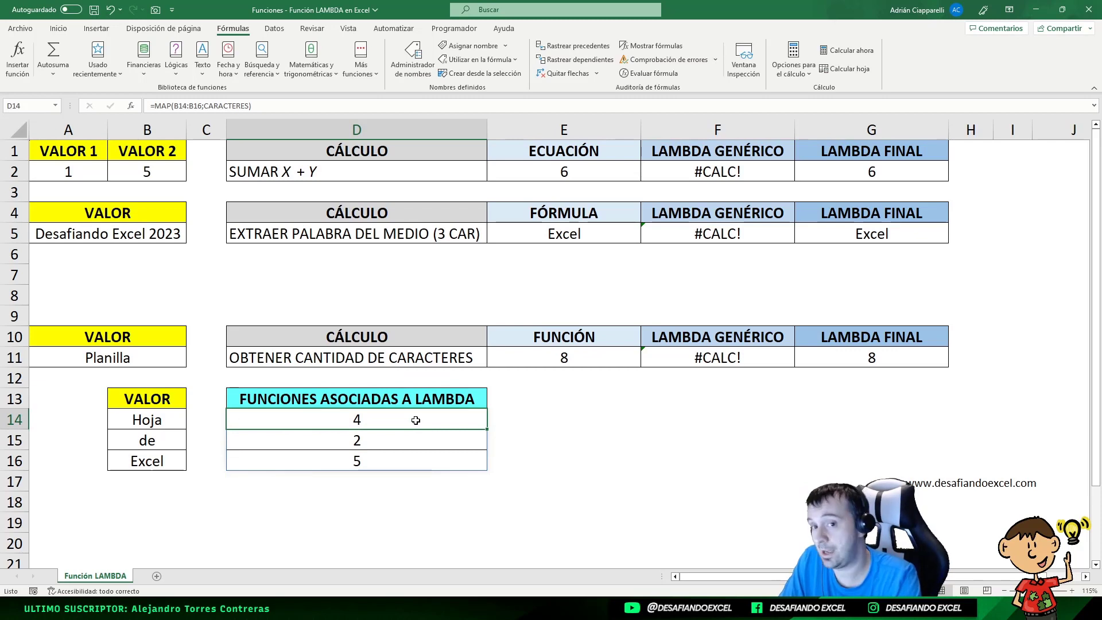
key(Left)
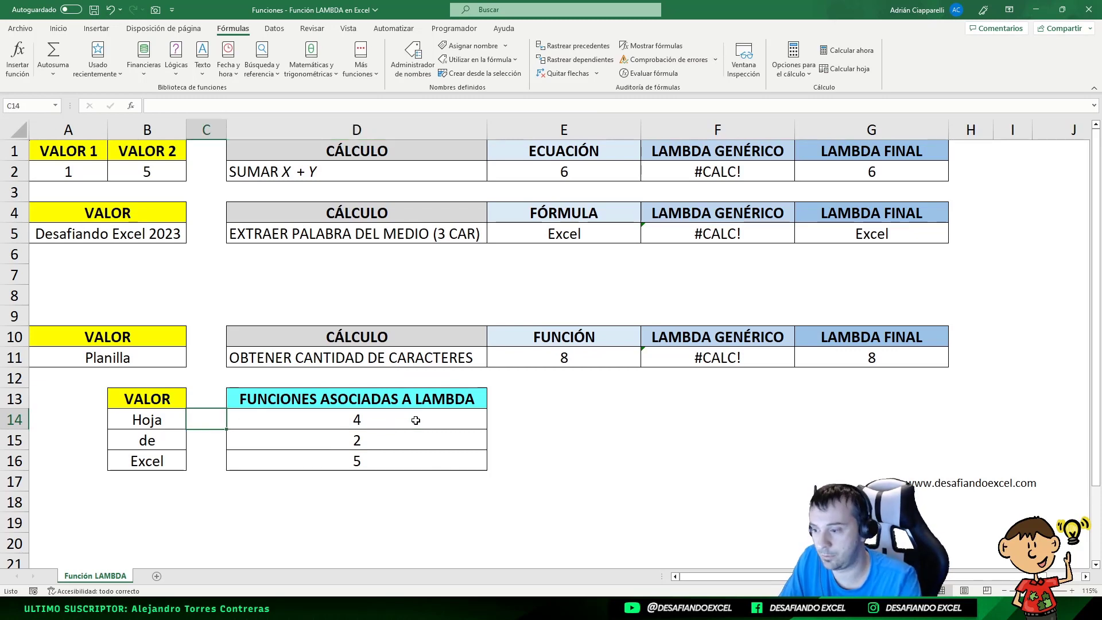